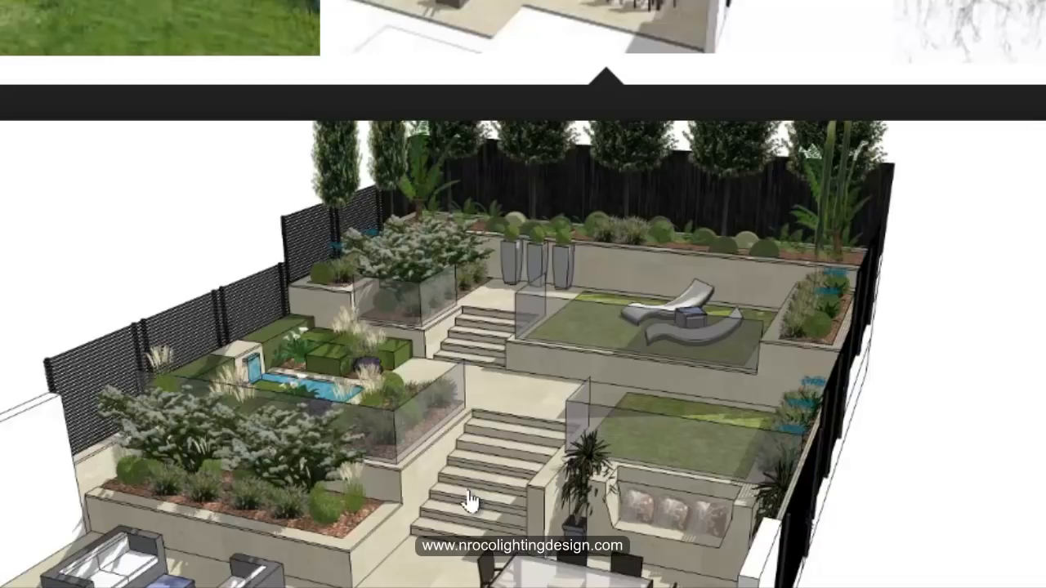
{"action": "scroll", "coordinate": [469, 501], "scroll_direction": "up", "scroll_amount": 1}
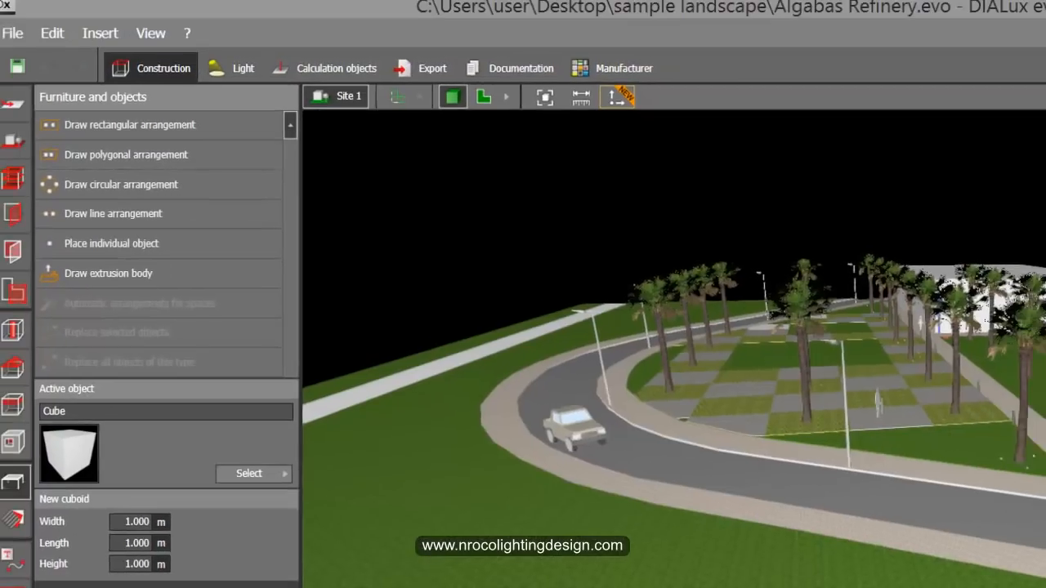
Step: Examine the landscape site in 3D from several angles, covering the road, palm trees, checkered paving and building
{"action": "left_click_drag", "start_coordinate": [463, 335], "coordinate": [806, 528]}
{"action": "left_click_drag", "start_coordinate": [777, 496], "coordinate": [965, 507]}
{"action": "left_click_drag", "start_coordinate": [919, 532], "coordinate": [809, 587]}
{"action": "middle_click_drag", "start_coordinate": [782, 585], "coordinate": [784, 577]}
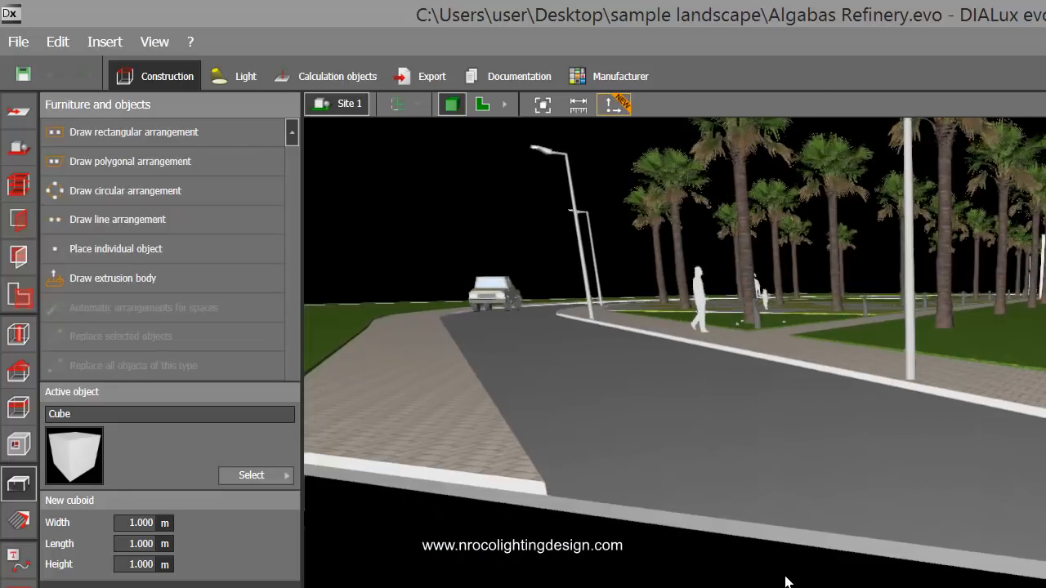
{"action": "right_click_drag", "start_coordinate": [616, 469], "coordinate": [700, 517]}
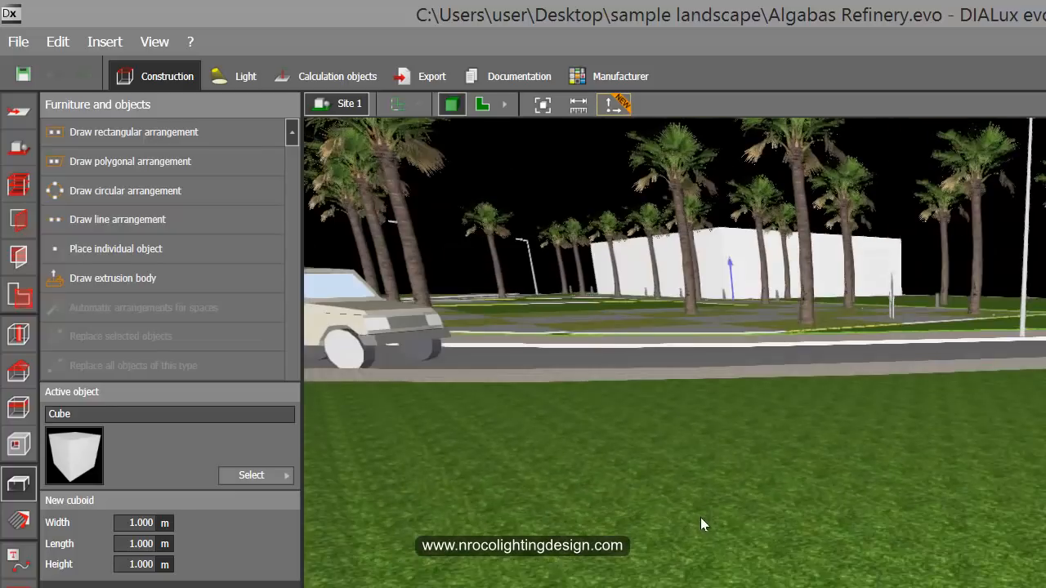
{"action": "scroll", "coordinate": [701, 517], "scroll_direction": "down", "scroll_amount": 5}
{"action": "right_click_drag", "start_coordinate": [747, 553], "coordinate": [677, 586]}
{"action": "scroll", "coordinate": [738, 586], "scroll_direction": "up", "scroll_amount": 5}
{"action": "scroll", "coordinate": [720, 532], "scroll_direction": "down", "scroll_amount": 8}
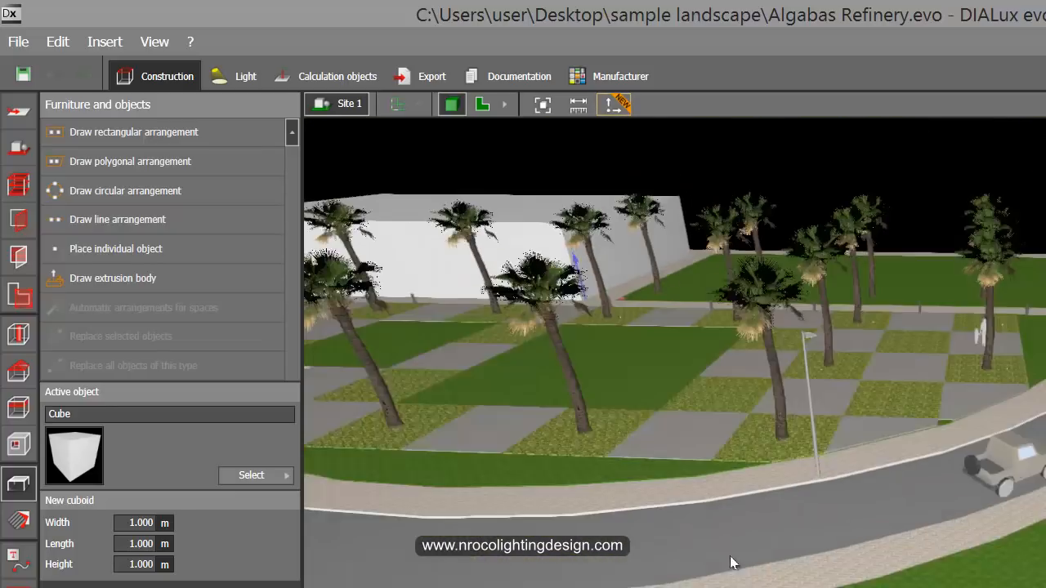
{"action": "right_click_drag", "start_coordinate": [1042, 572], "coordinate": [1017, 582]}
{"action": "scroll", "coordinate": [902, 520], "scroll_direction": "up", "scroll_amount": 4}
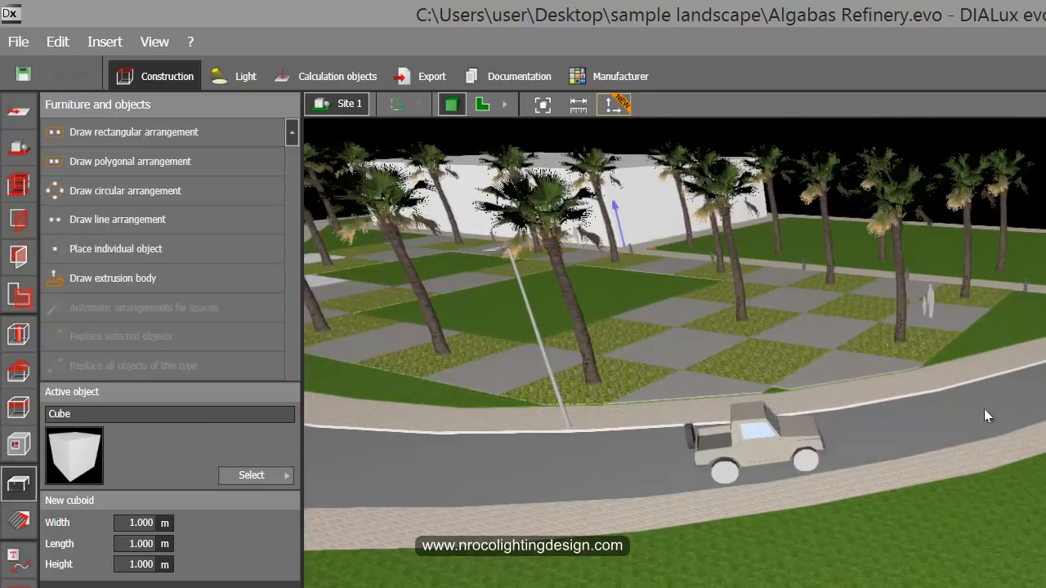
{"action": "right_click_drag", "start_coordinate": [813, 421], "coordinate": [872, 515]}
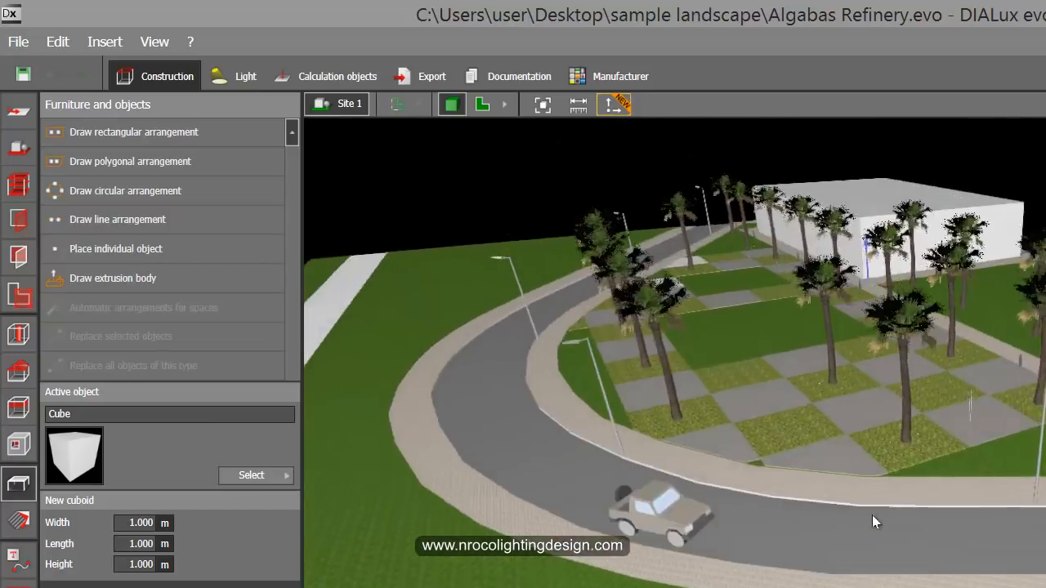
{"action": "right_click_drag", "start_coordinate": [675, 485], "coordinate": [773, 505]}
{"action": "scroll", "coordinate": [773, 505], "scroll_direction": "up", "scroll_amount": 5}
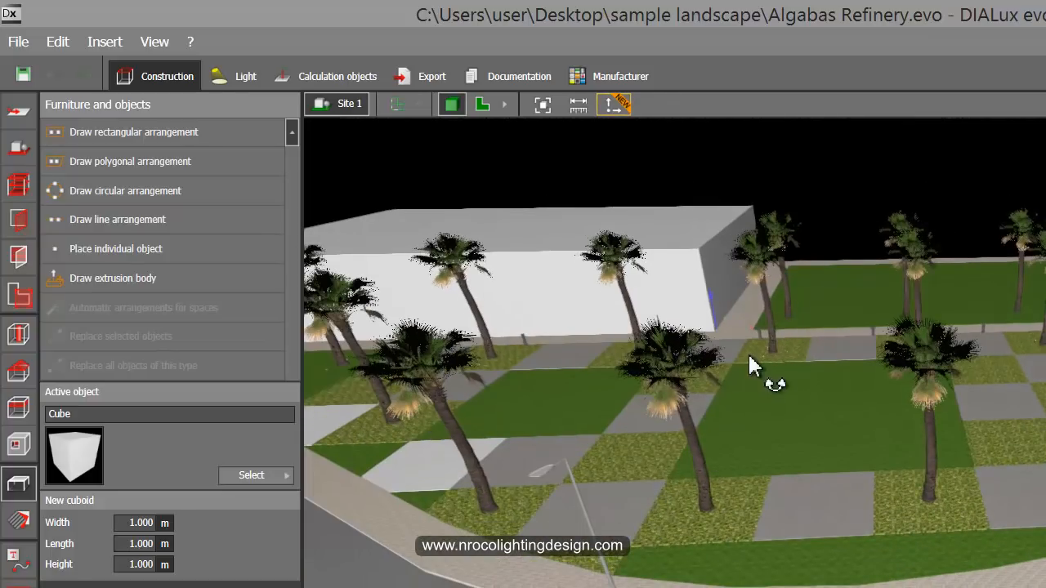
{"action": "right_click_drag", "start_coordinate": [747, 362], "coordinate": [722, 395]}
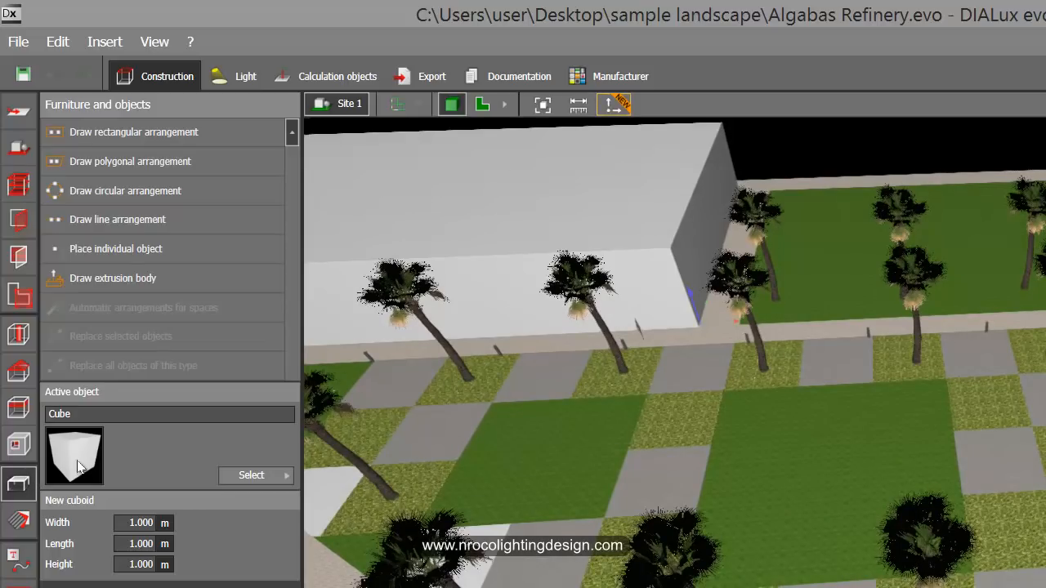
{"action": "scroll", "coordinate": [728, 494], "scroll_direction": "up", "scroll_amount": 2}
{"action": "right_click_drag", "start_coordinate": [722, 504], "coordinate": [657, 437]}
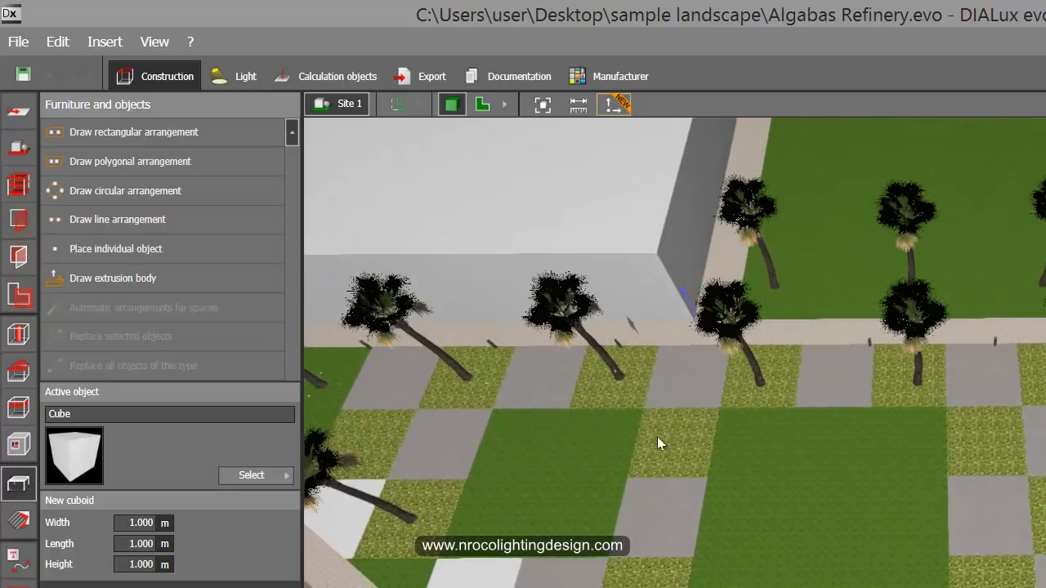
Step: Place a cube on the central lawn in the plan view, at about 8.22, -13.48 m
{"action": "left_click", "coordinate": [483, 104]}
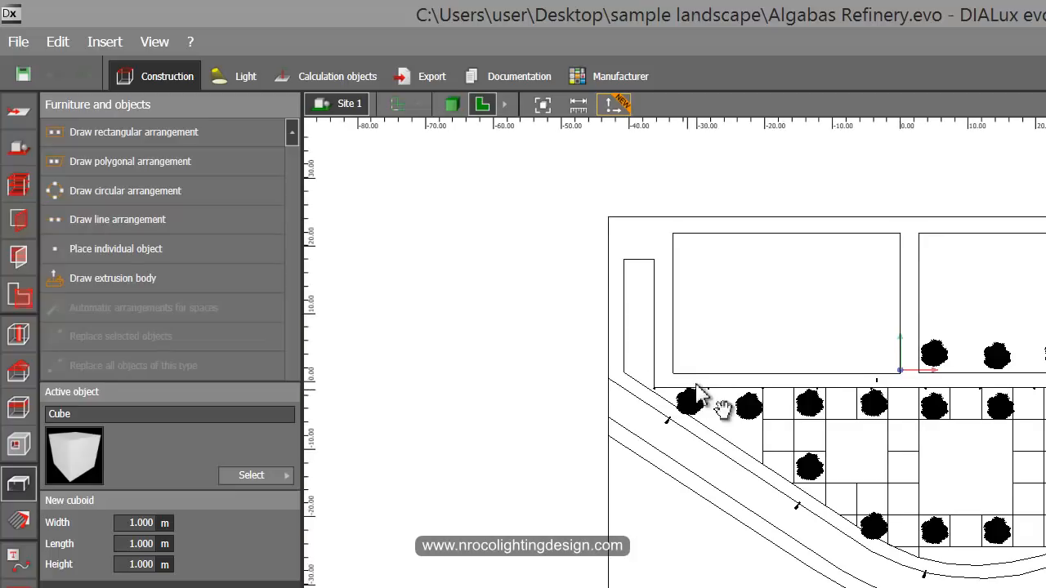
{"action": "scroll", "coordinate": [986, 400], "scroll_direction": "up", "scroll_amount": 5}
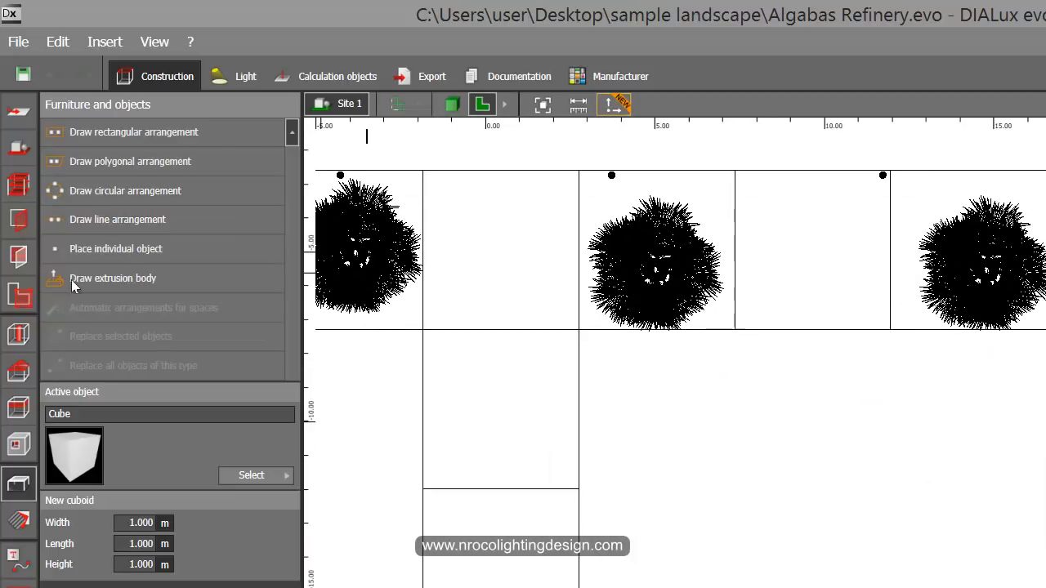
{"action": "left_click", "coordinate": [78, 251]}
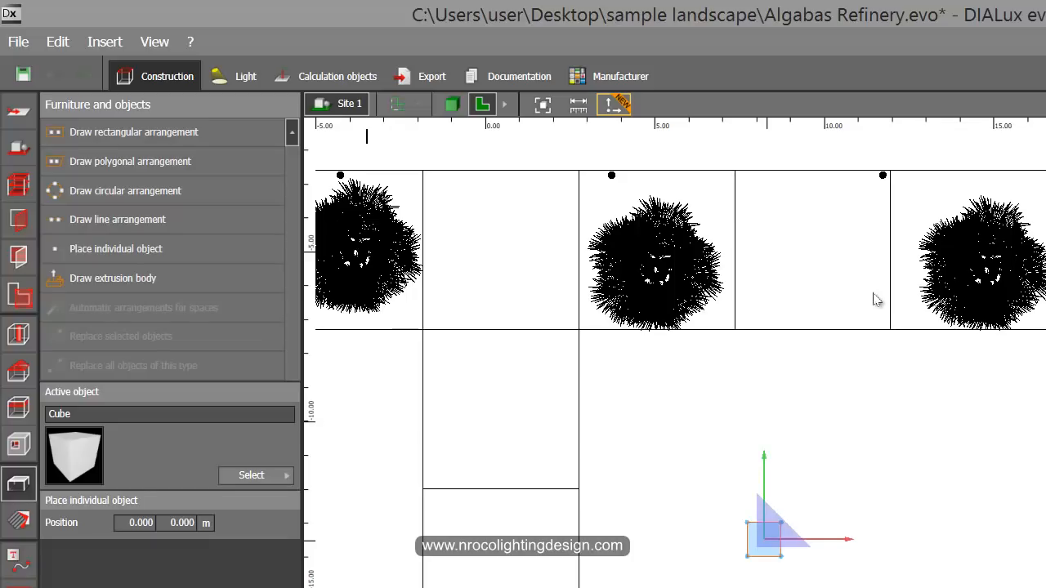
{"action": "right_click", "coordinate": [805, 576]}
{"action": "left_click", "coordinate": [868, 433]}
Step: Scale the cube's footprint in plan into a rectangle about 6.5 m wide, extending its depth as well
{"action": "middle_click_drag", "start_coordinate": [784, 508], "coordinate": [803, 440]}
{"action": "scroll", "coordinate": [788, 484], "scroll_direction": "up", "scroll_amount": 5}
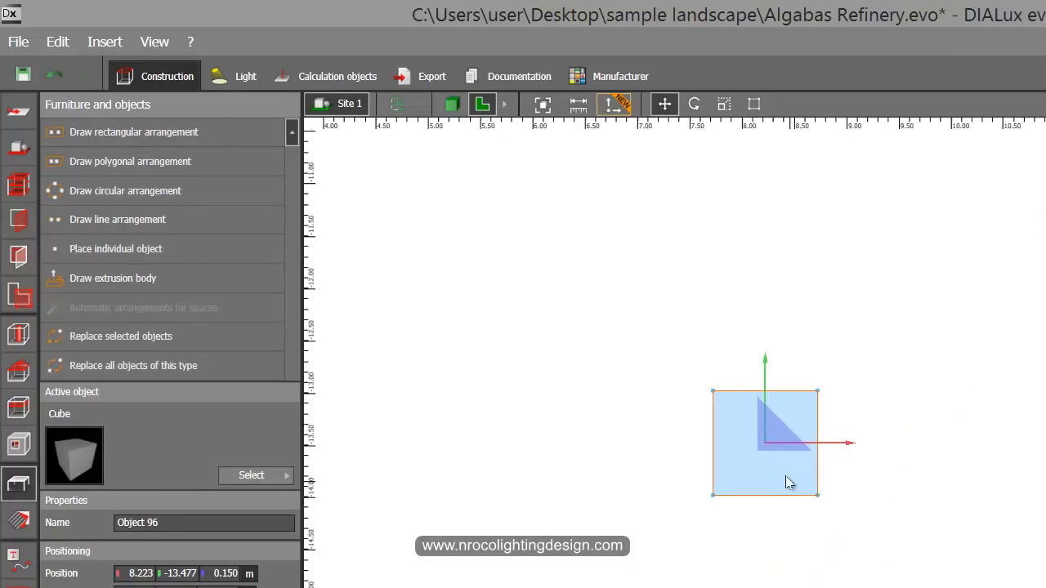
{"action": "right_click", "coordinate": [837, 500]}
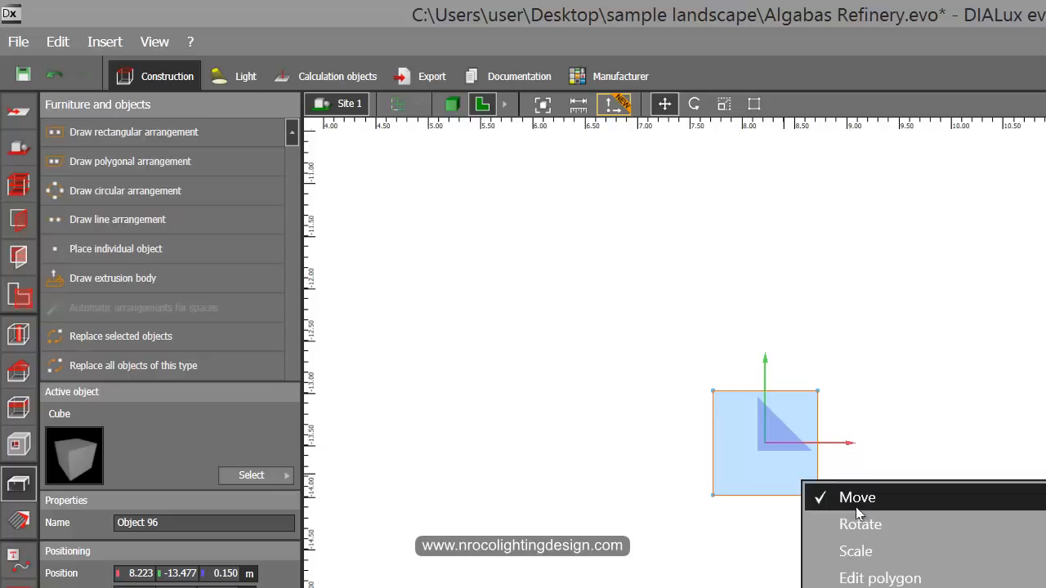
{"action": "left_click", "coordinate": [856, 551]}
{"action": "left_click_drag", "start_coordinate": [827, 443], "coordinate": [1005, 215]}
{"action": "left_click_drag", "start_coordinate": [716, 351], "coordinate": [480, 351]}
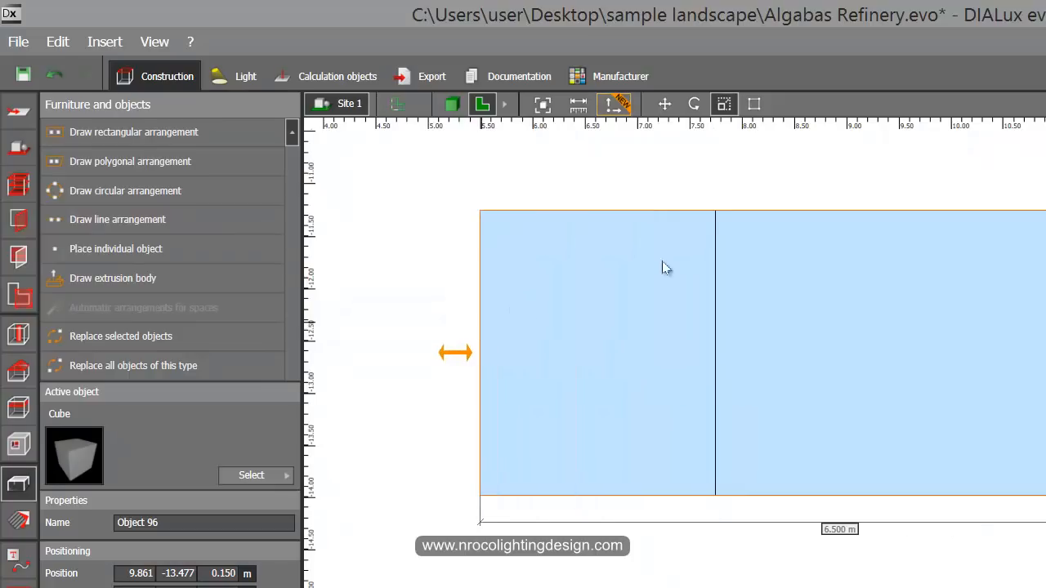
{"action": "left_click_drag", "start_coordinate": [719, 210], "coordinate": [712, 131]}
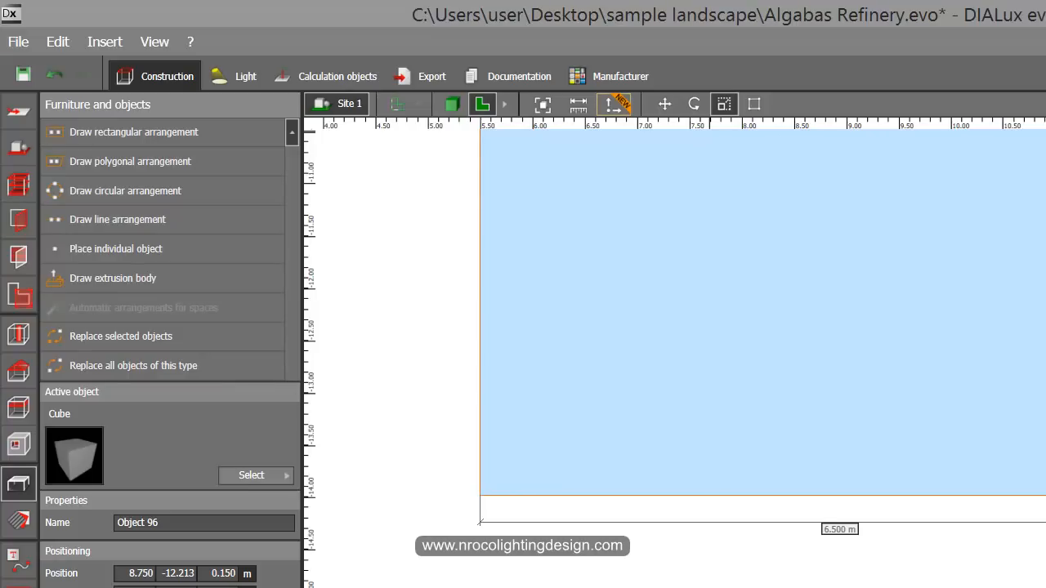
Step: Reduce the rectangular cube's height in the 3D view to form a thin slab on the lawn
{"action": "left_click", "coordinate": [451, 104]}
{"action": "scroll", "coordinate": [729, 502], "scroll_direction": "up", "scroll_amount": 6}
{"action": "left_click_drag", "start_coordinate": [730, 502], "coordinate": [716, 449]}
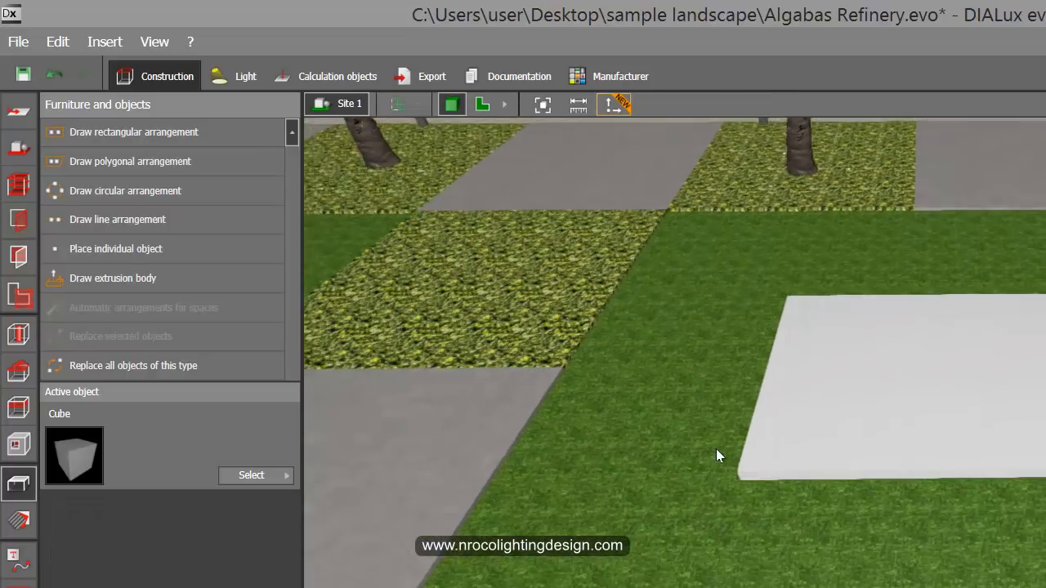
Step: Place a second cube on top of the slab in plan and scale its footprint to about 2.84 by 2.10 m
{"action": "left_click", "coordinate": [483, 108]}
{"action": "left_click", "coordinate": [113, 248]}
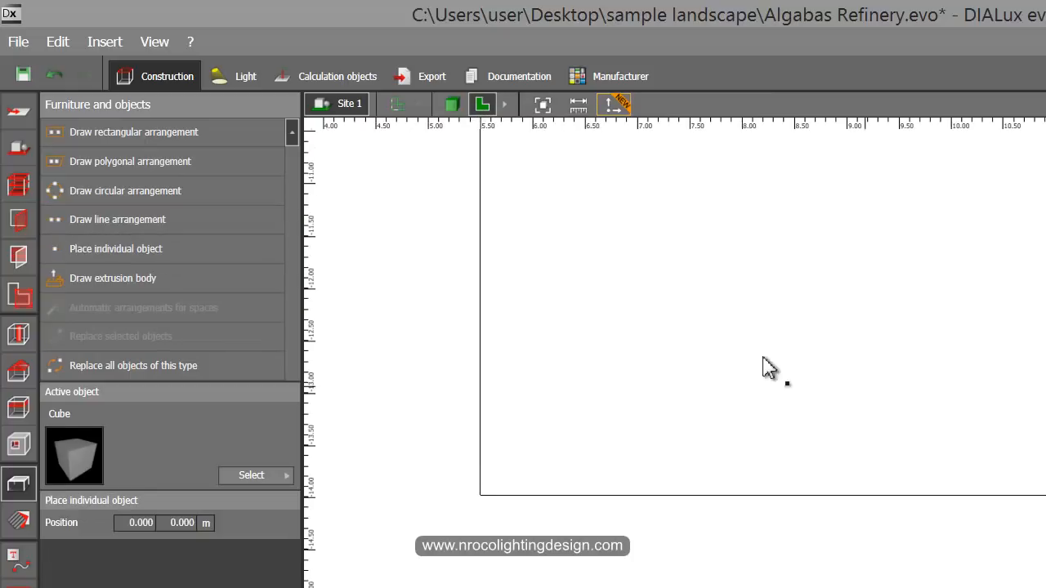
{"action": "left_click", "coordinate": [518, 385]}
{"action": "left_click", "coordinate": [519, 387]}
{"action": "mouse_move", "coordinate": [521, 384]}
{"action": "left_mouse_down"}
{"action": "mouse_move", "coordinate": [570, 418]}
{"action": "mouse_move", "coordinate": [814, 420]}
{"action": "left_mouse_up"}
{"action": "right_click", "coordinate": [583, 411]}
{"action": "left_click", "coordinate": [656, 479]}
{"action": "left_click_drag", "start_coordinate": [677, 369], "coordinate": [673, 237]}
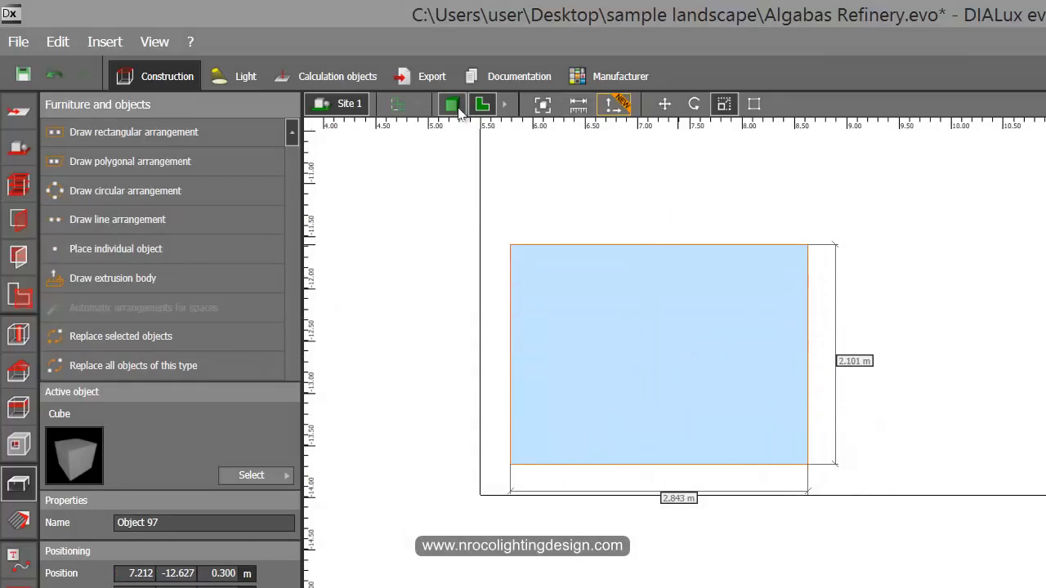
Step: Set the second cube's height to 0.5 m in 3D and check the stepped block on the lawn
{"action": "left_click", "coordinate": [458, 107]}
{"action": "middle_click_drag", "start_coordinate": [609, 363], "coordinate": [450, 480]}
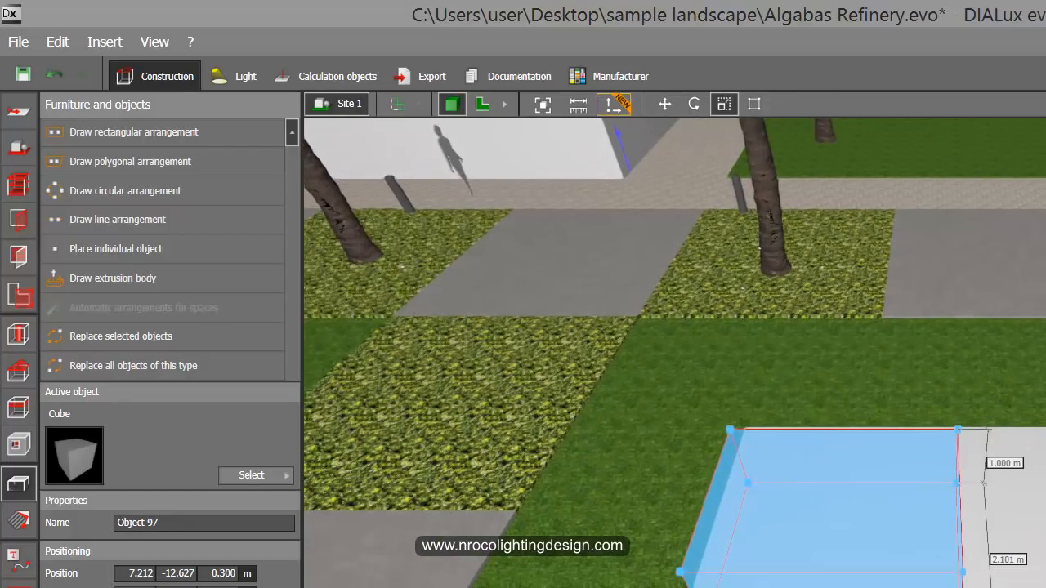
{"action": "key", "text": "Return"}
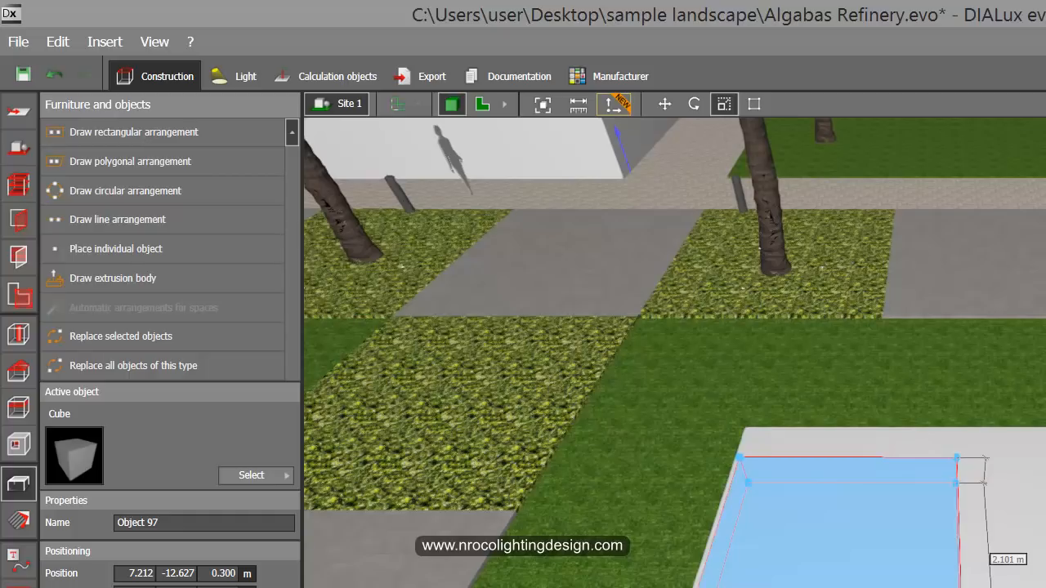
{"action": "scroll", "coordinate": [494, 465], "scroll_direction": "down", "scroll_amount": 5}
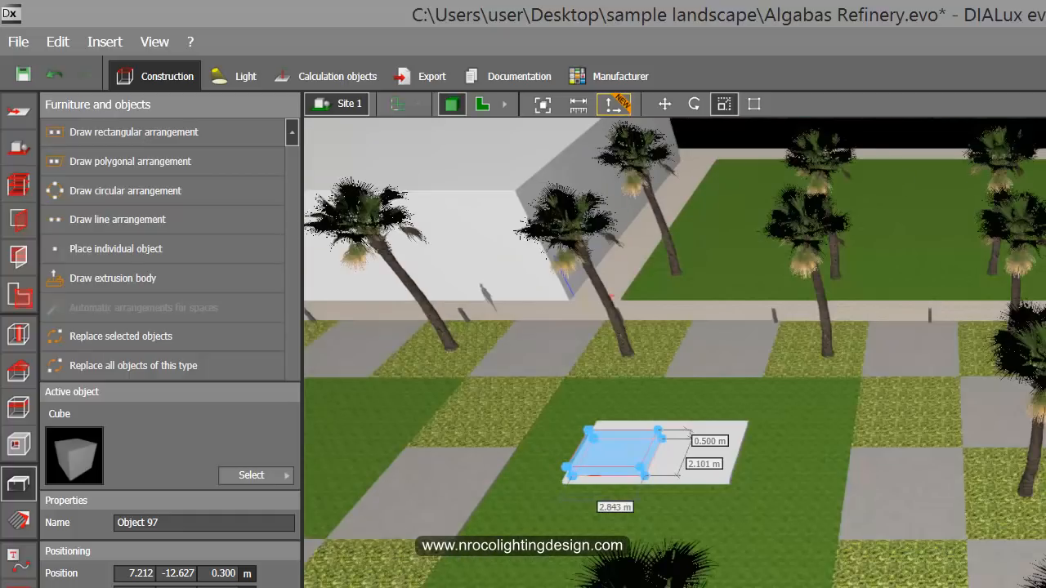
{"action": "left_click", "coordinate": [574, 430]}
{"action": "right_click_drag", "start_coordinate": [588, 423], "coordinate": [601, 406]}
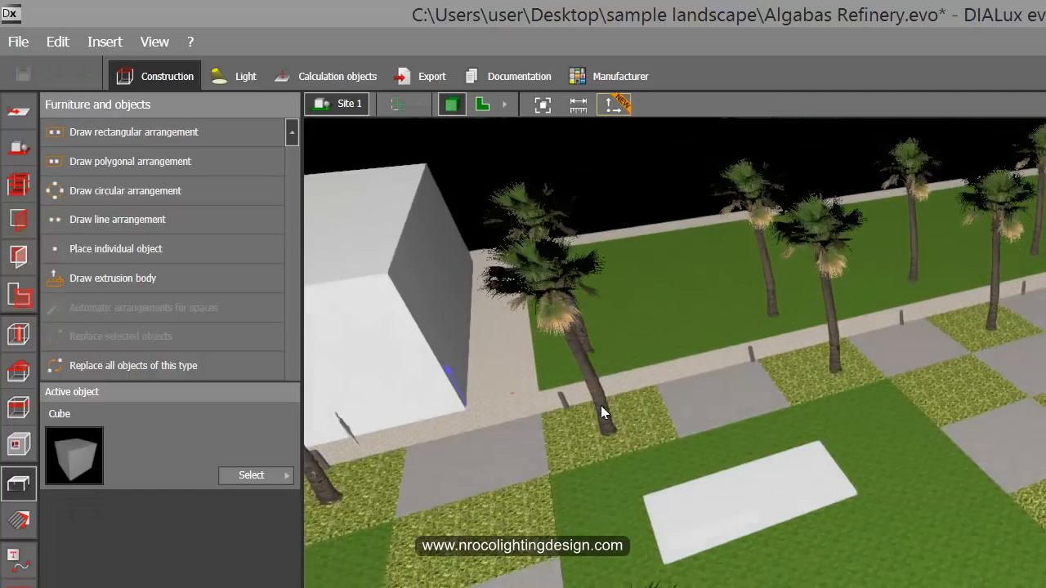
{"action": "right_click_drag", "start_coordinate": [736, 484], "coordinate": [574, 481]}
{"action": "scroll", "coordinate": [574, 481], "scroll_direction": "up", "scroll_amount": 2}
{"action": "scroll", "coordinate": [575, 482], "scroll_direction": "down", "scroll_amount": 2}
{"action": "scroll", "coordinate": [496, 355], "scroll_direction": "down", "scroll_amount": 3}
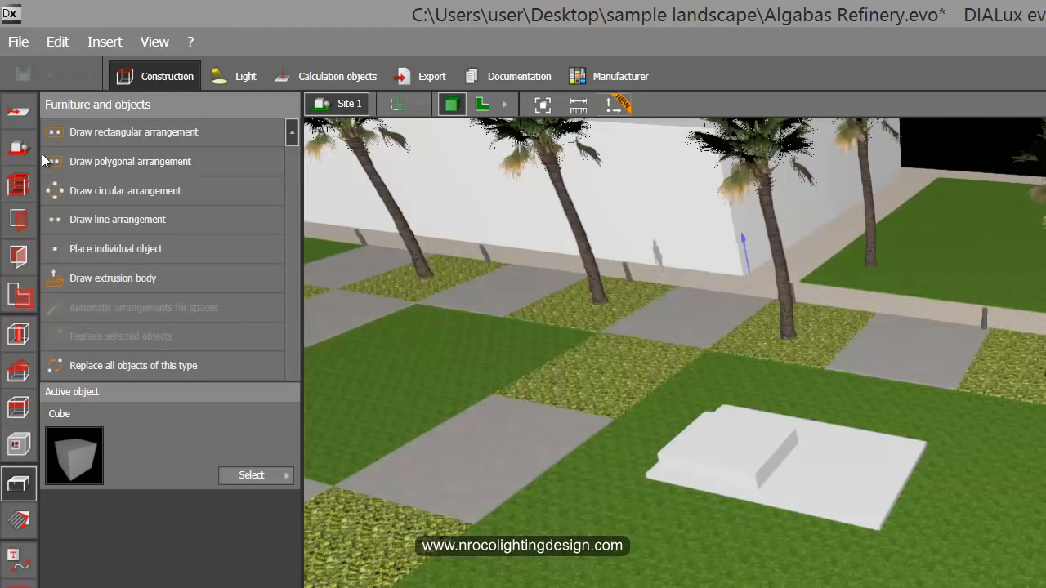
Step: Inspect the site's floor elements by selecting the overall base, the area beyond the road and the inner landscaped area
{"action": "left_click", "coordinate": [18, 147]}
{"action": "scroll", "coordinate": [637, 317], "scroll_direction": "down", "scroll_amount": 5}
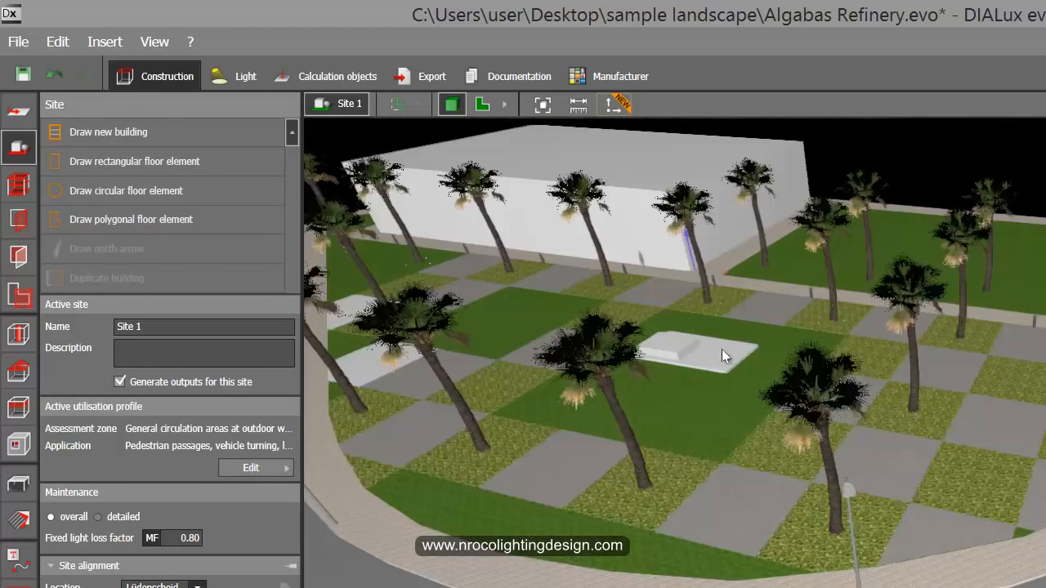
{"action": "middle_click_drag", "start_coordinate": [722, 349], "coordinate": [1006, 349]}
{"action": "right_click_drag", "start_coordinate": [1006, 349], "coordinate": [623, 265]}
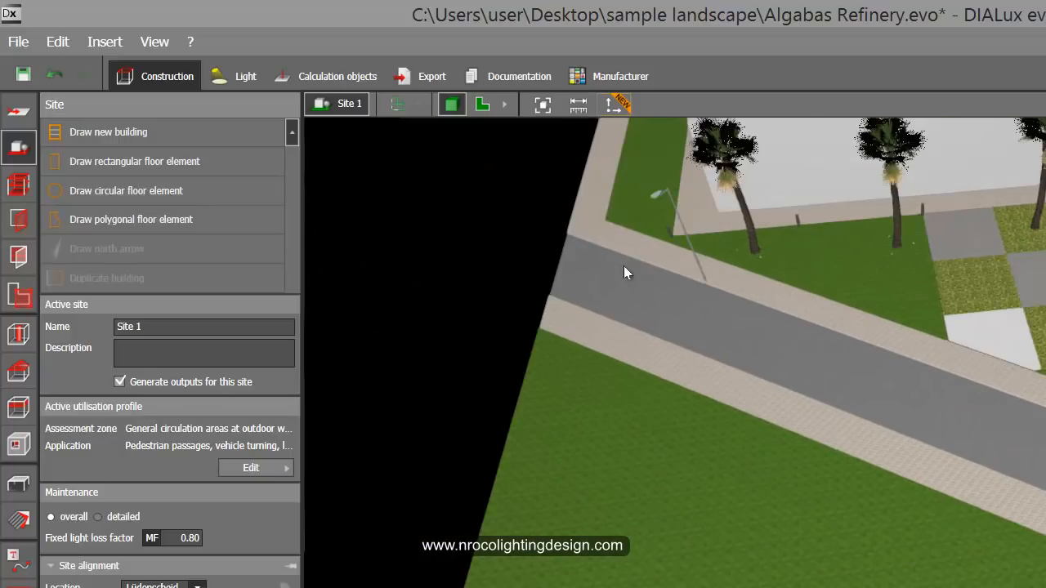
{"action": "left_click", "coordinate": [575, 283]}
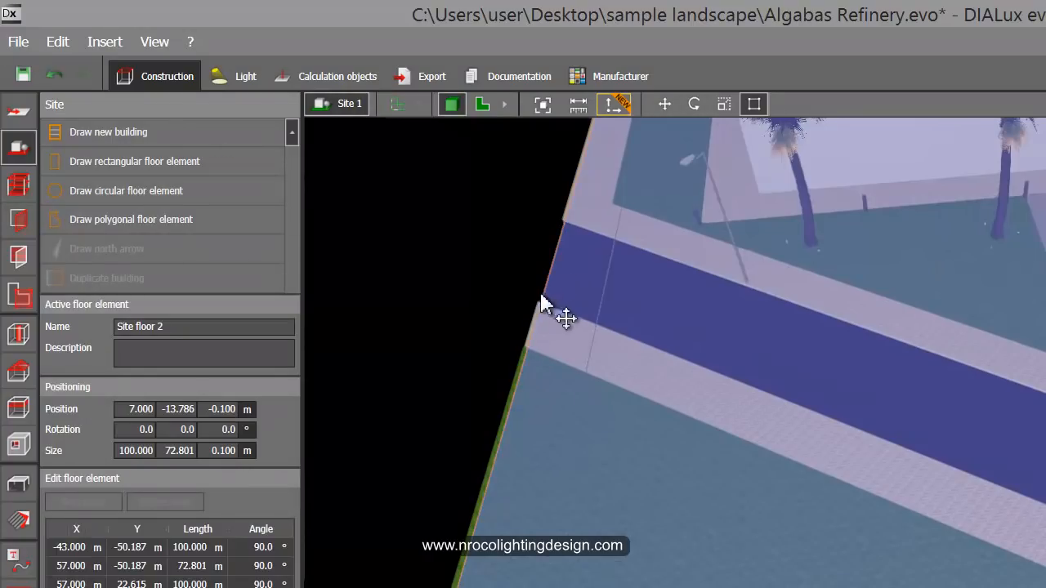
{"action": "right_click_drag", "start_coordinate": [432, 364], "coordinate": [623, 406]}
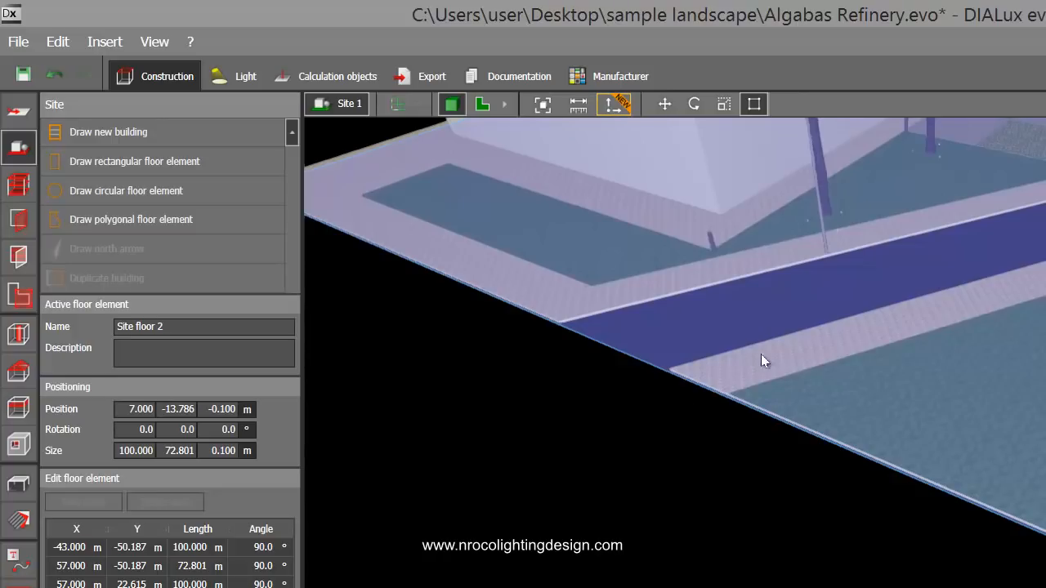
{"action": "left_click", "coordinate": [670, 394]}
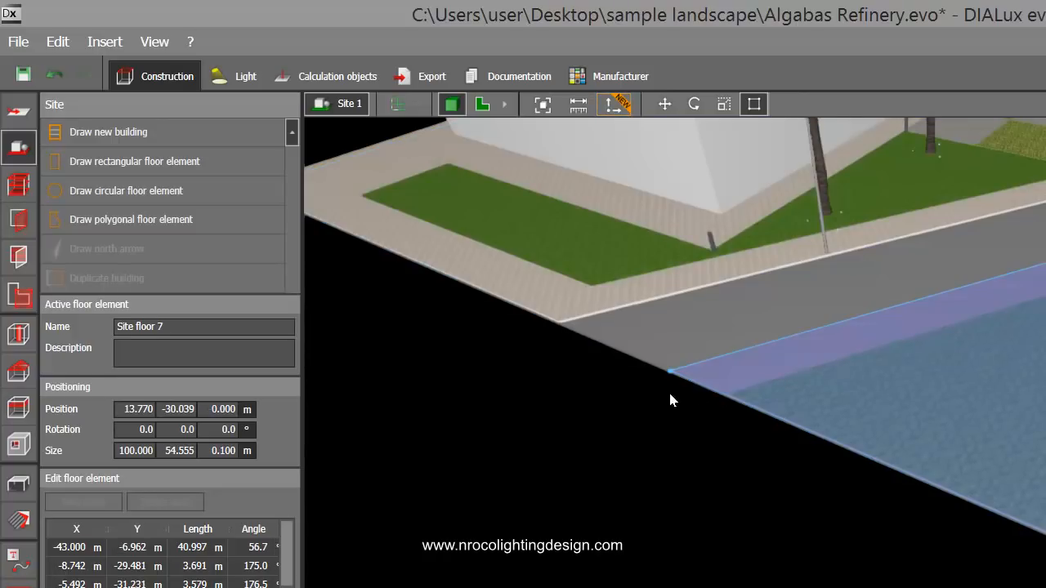
{"action": "middle_click_drag", "start_coordinate": [701, 415], "coordinate": [599, 396]}
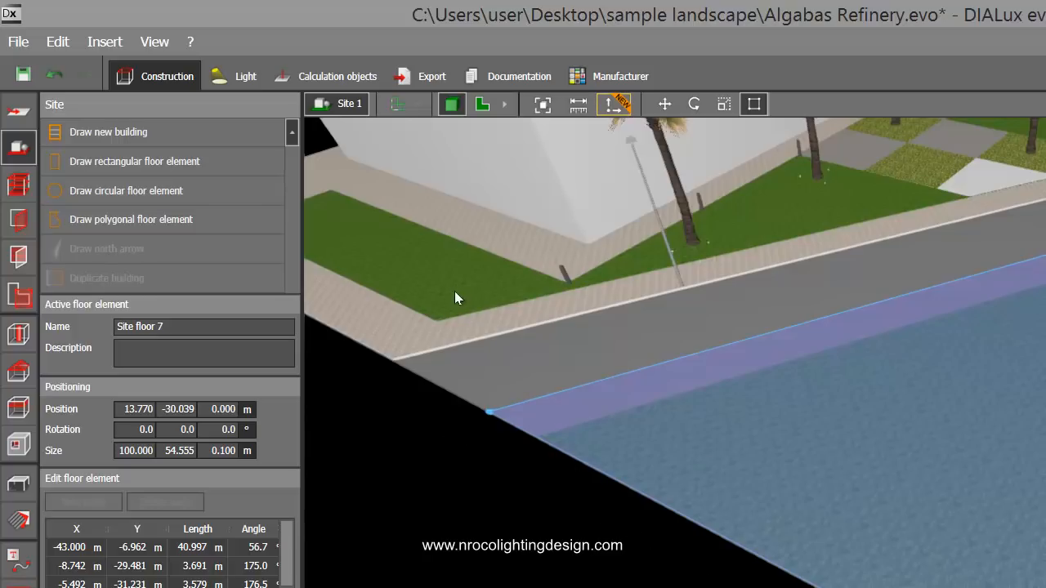
{"action": "left_click", "coordinate": [463, 317]}
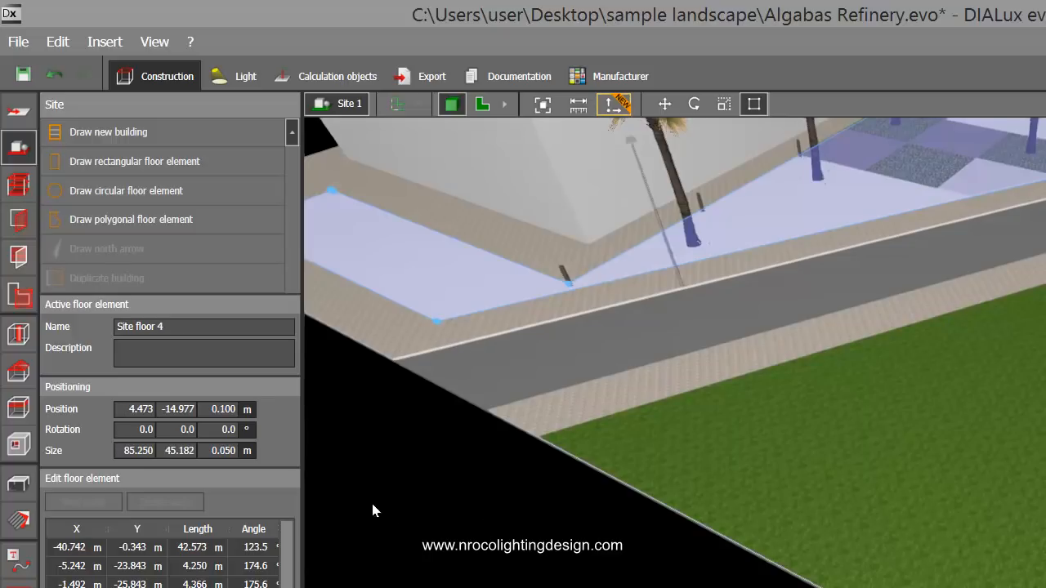
Step: Examine the road edges and brick paving up close, and view the whole site layout in plan
{"action": "right_click_drag", "start_coordinate": [474, 443], "coordinate": [593, 498]}
{"action": "scroll", "coordinate": [899, 385], "scroll_direction": "up", "scroll_amount": 5}
{"action": "scroll", "coordinate": [962, 516], "scroll_direction": "down", "scroll_amount": 3}
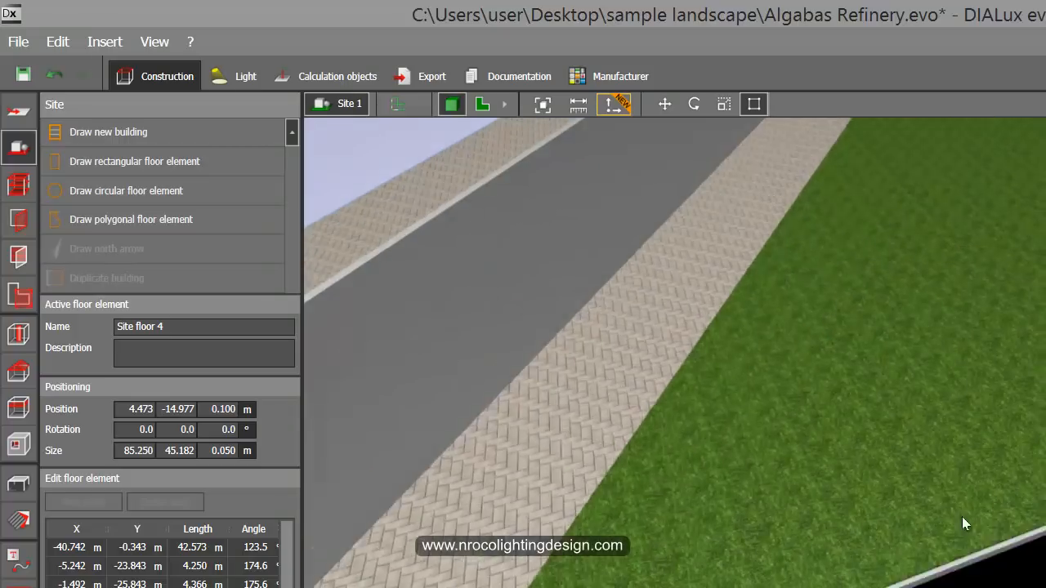
{"action": "scroll", "coordinate": [940, 533], "scroll_direction": "down", "scroll_amount": 3}
{"action": "scroll", "coordinate": [994, 479], "scroll_direction": "up", "scroll_amount": 3}
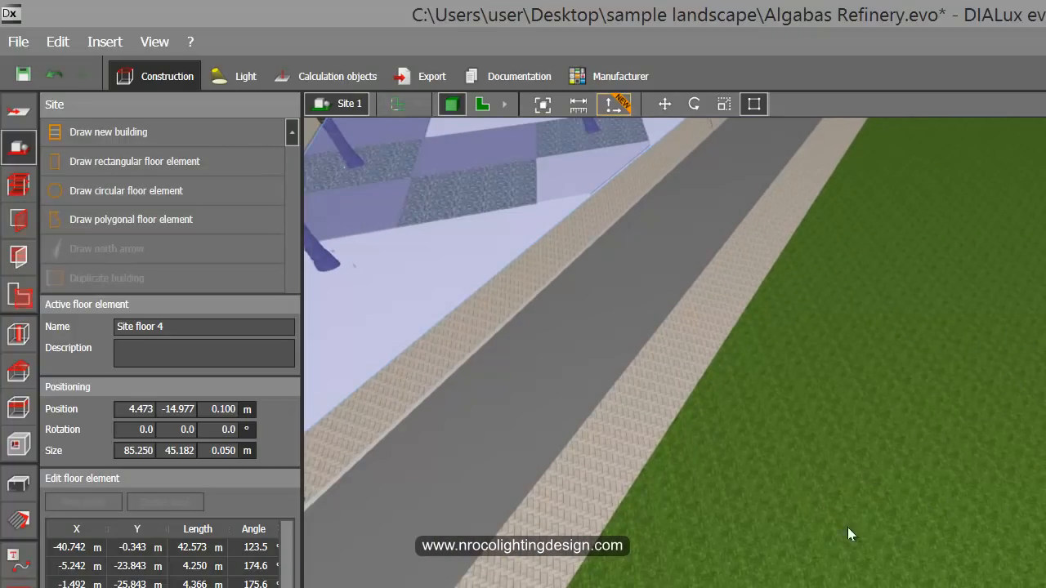
{"action": "left_click", "coordinate": [480, 105]}
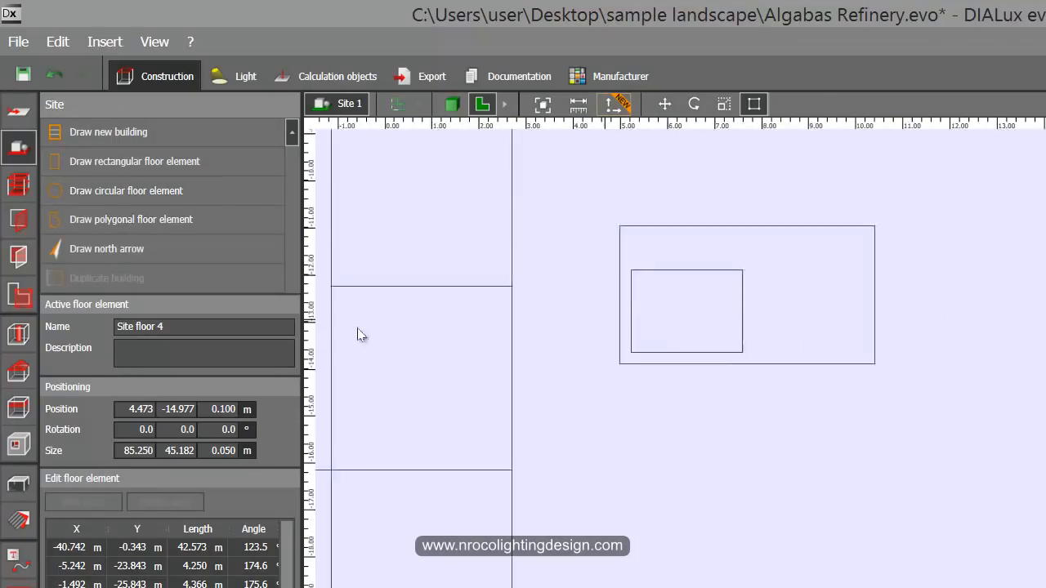
{"action": "scroll", "coordinate": [362, 334], "scroll_direction": "down", "scroll_amount": 3}
{"action": "middle_click_drag", "start_coordinate": [652, 326], "coordinate": [948, 270]}
{"action": "scroll", "coordinate": [948, 270], "scroll_direction": "down", "scroll_amount": 4}
{"action": "scroll", "coordinate": [760, 383], "scroll_direction": "down", "scroll_amount": 4}
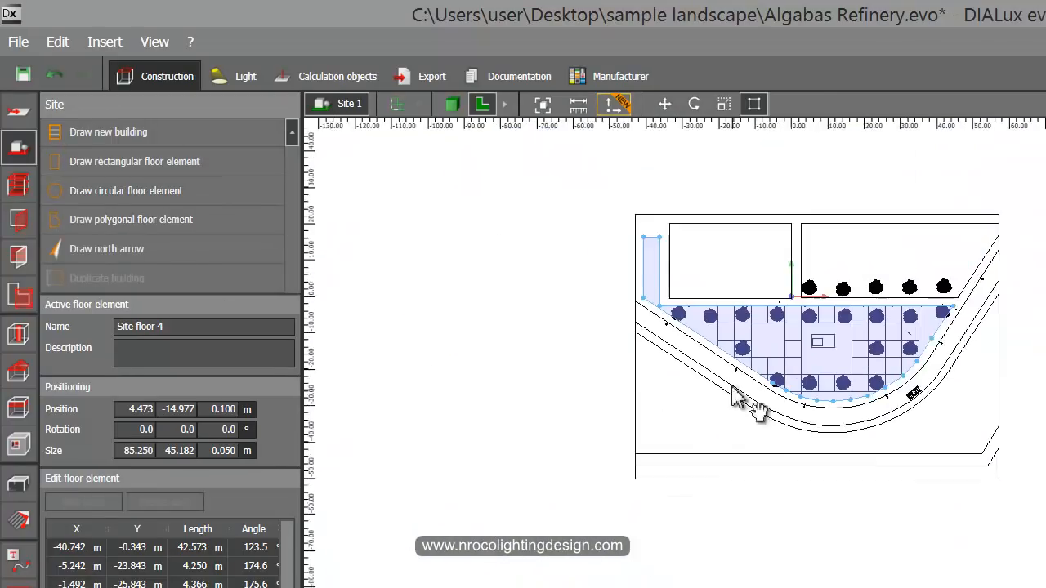
Step: Draw a circular floor element about 11 m across in plan on the open lawn beyond the road
{"action": "scroll", "coordinate": [733, 391], "scroll_direction": "up", "scroll_amount": 1}
{"action": "left_click", "coordinate": [639, 407]}
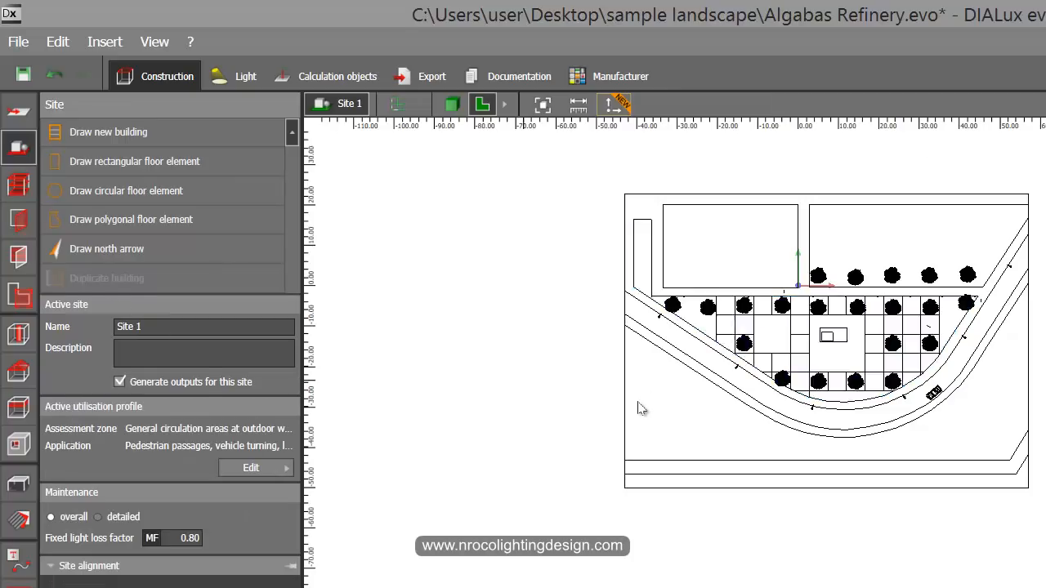
{"action": "scroll", "coordinate": [641, 408], "scroll_direction": "up", "scroll_amount": 5}
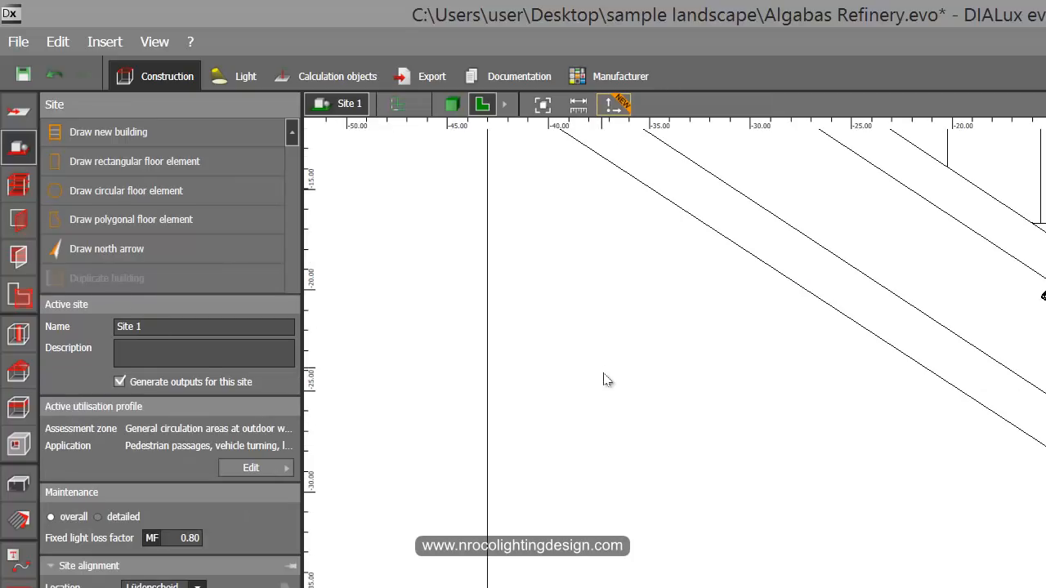
{"action": "left_click", "coordinate": [105, 189]}
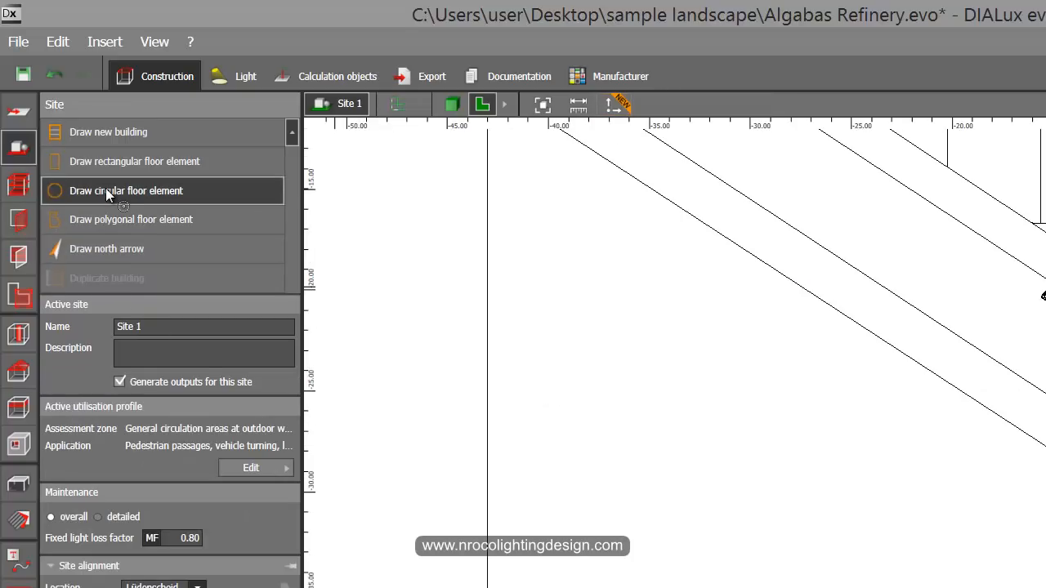
{"action": "left_click_drag", "start_coordinate": [656, 459], "coordinate": [711, 553]}
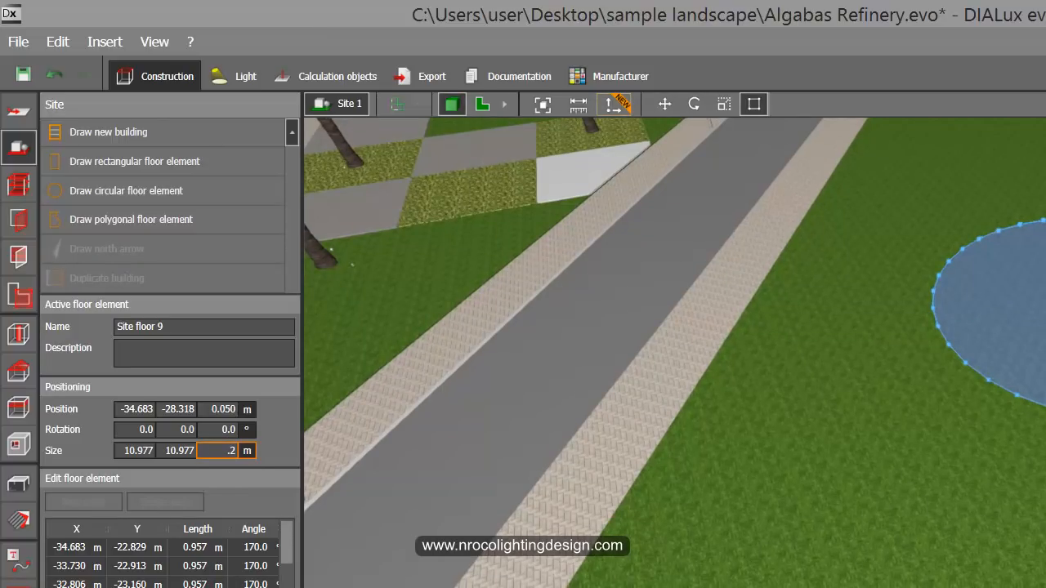
Step: Set the circular floor element's height to 0.2 m and check its raised edge in 3D
{"action": "key", "text": "Return"}
{"action": "key", "text": "Escape"}
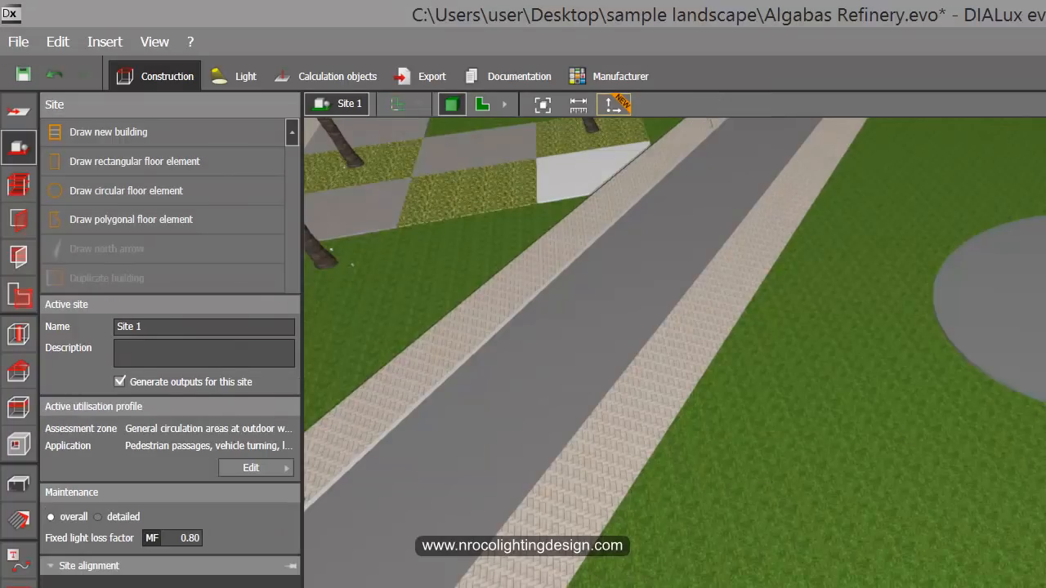
{"action": "middle_click_drag", "start_coordinate": [911, 400], "coordinate": [794, 471]}
{"action": "right_click_drag", "start_coordinate": [794, 471], "coordinate": [981, 295]}
{"action": "scroll", "coordinate": [1040, 314], "scroll_direction": "up", "scroll_amount": 3}
{"action": "scroll", "coordinate": [938, 354], "scroll_direction": "down", "scroll_amount": 3}
{"action": "right_click_drag", "start_coordinate": [938, 355], "coordinate": [938, 392]}
{"action": "scroll", "coordinate": [997, 360], "scroll_direction": "up", "scroll_amount": 2}
{"action": "left_click", "coordinate": [937, 389]}
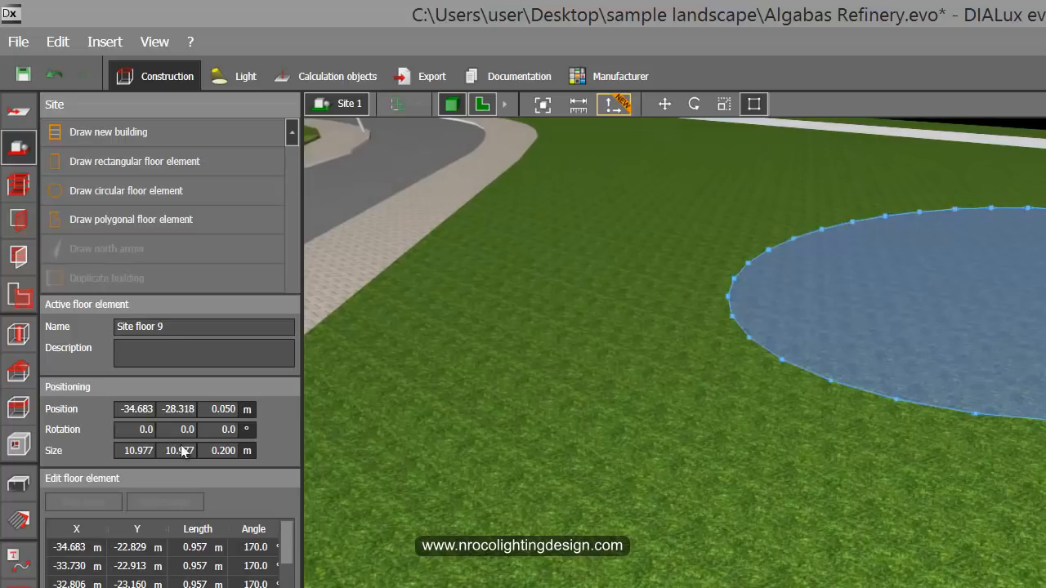
Step: Draw an irregular polygonal floor element of about 6.5 by 7.25 m inside the circle in plan
{"action": "key", "text": "F3"}
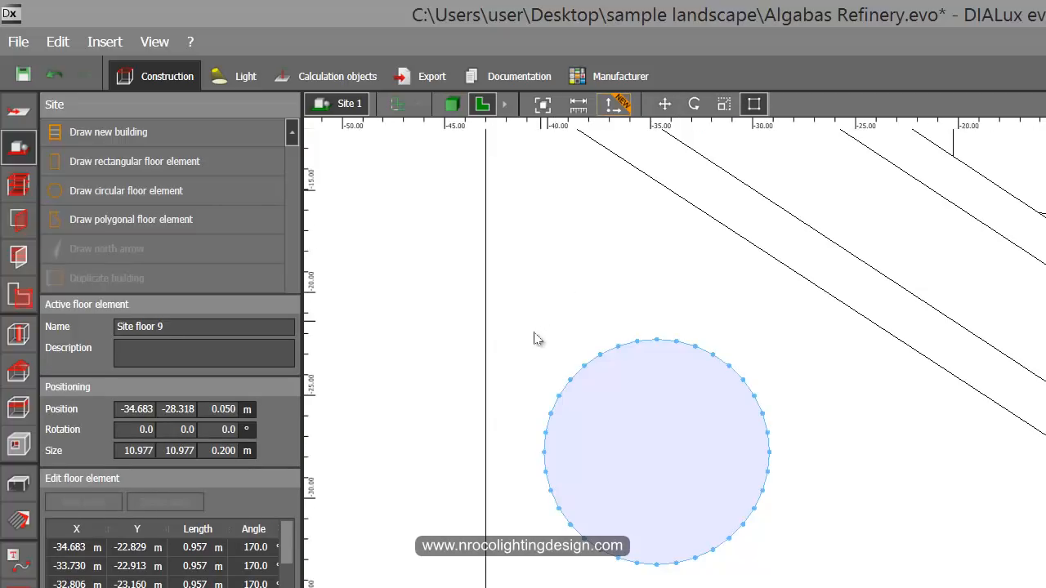
{"action": "scroll", "coordinate": [537, 341], "scroll_direction": "down", "scroll_amount": 3}
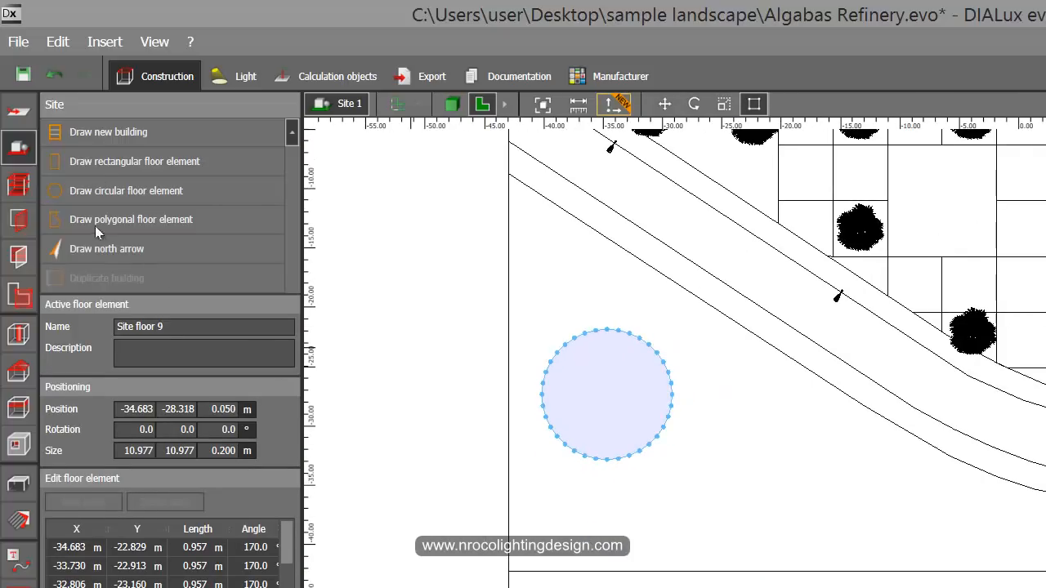
{"action": "left_click", "coordinate": [95, 220]}
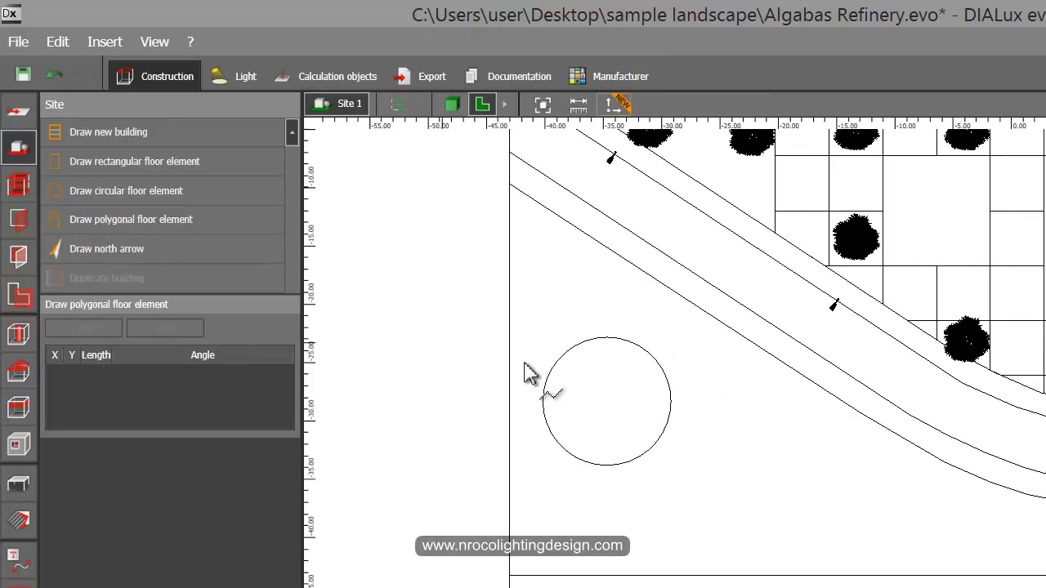
{"action": "scroll", "coordinate": [637, 384], "scroll_direction": "up", "scroll_amount": 3}
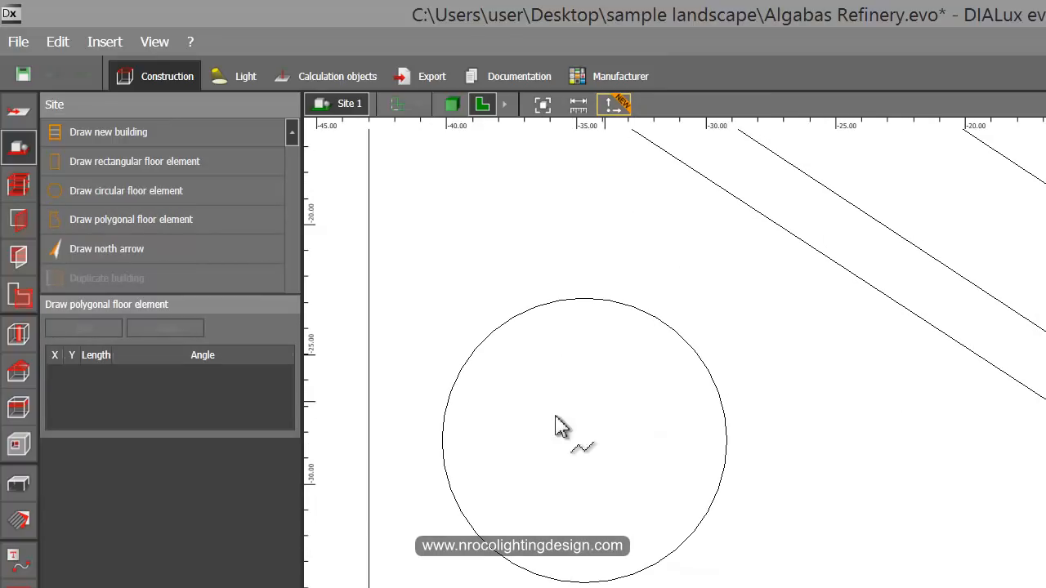
{"action": "left_click", "coordinate": [506, 427]}
{"action": "left_click", "coordinate": [512, 369]}
{"action": "left_click", "coordinate": [603, 336]}
{"action": "left_click", "coordinate": [661, 381]}
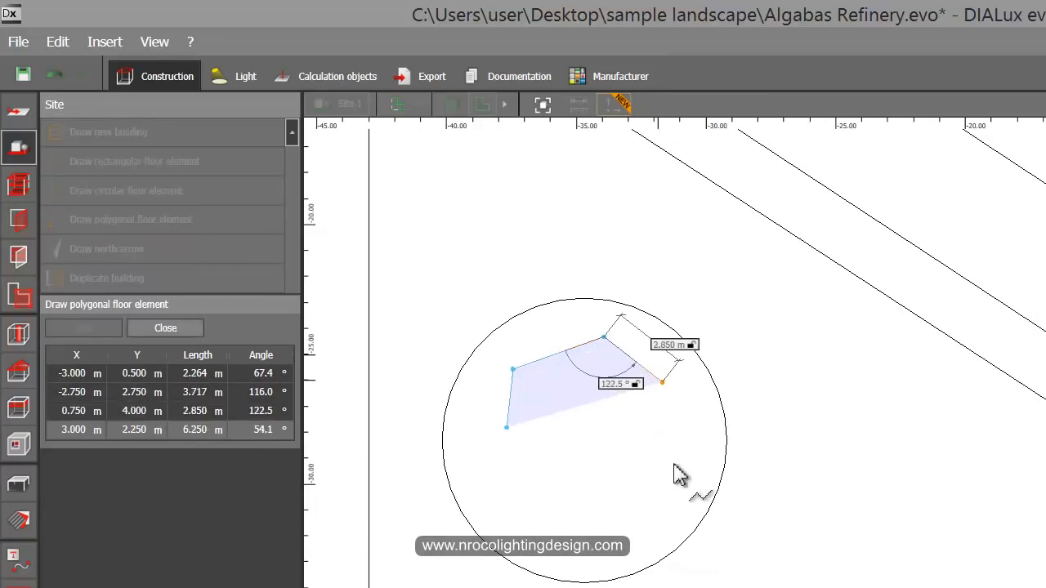
{"action": "left_click", "coordinate": [675, 466]}
{"action": "left_click", "coordinate": [617, 526]}
{"action": "left_click", "coordinate": [538, 474]}
{"action": "left_click", "coordinate": [557, 441]}
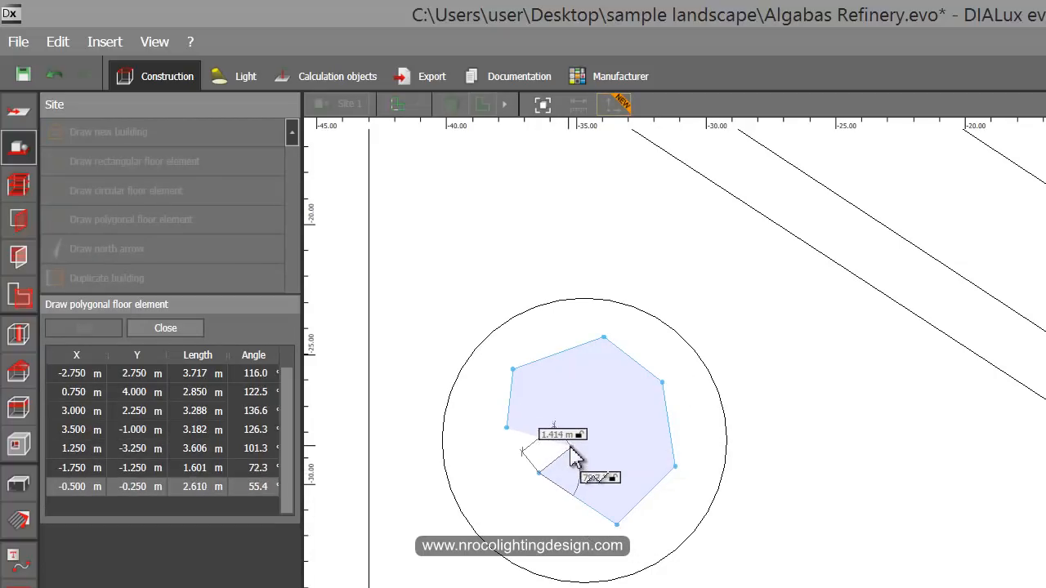
{"action": "left_click", "coordinate": [585, 471]}
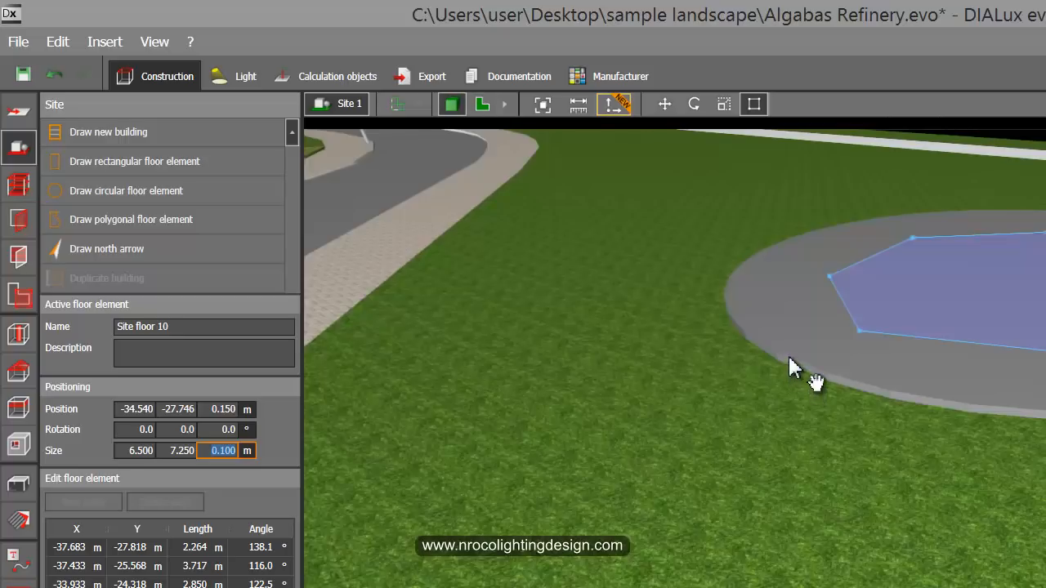
Step: Set the polygonal floor element's height to 0.2 m in 3D and check the step above the circle
{"action": "middle_click_drag", "start_coordinate": [790, 358], "coordinate": [712, 392]}
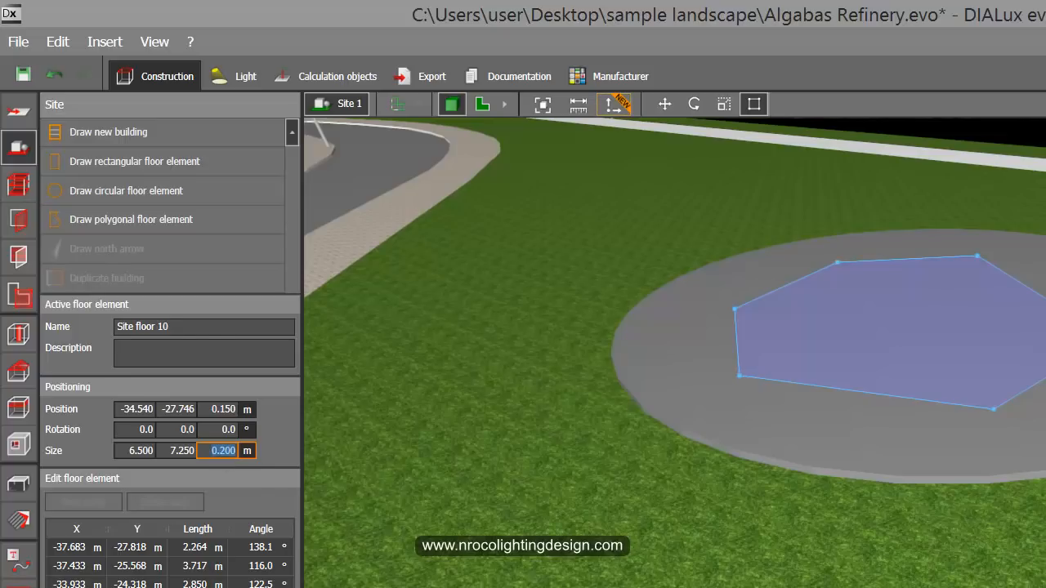
{"action": "key", "text": "Return"}
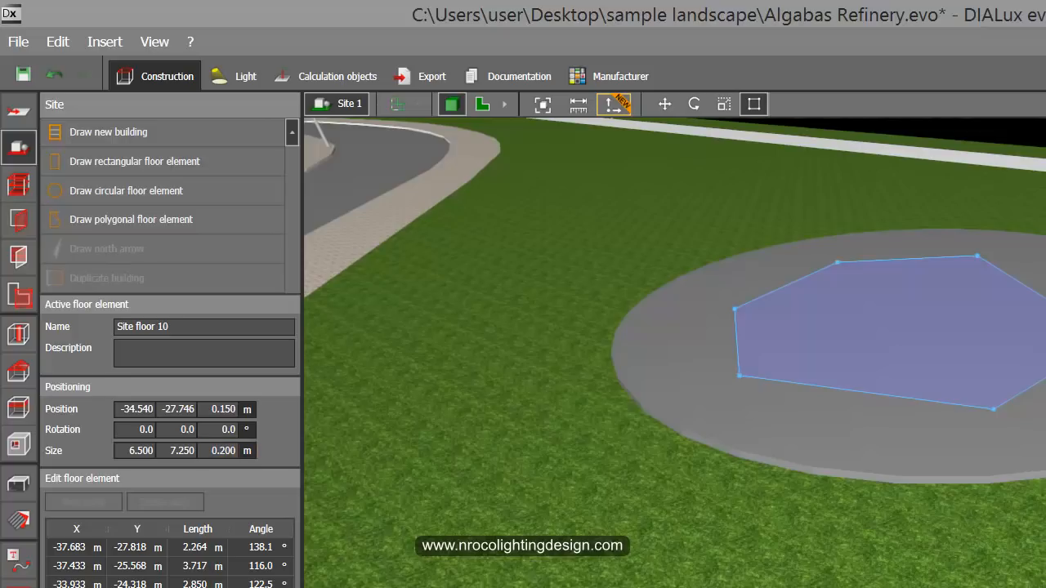
{"action": "left_click", "coordinate": [660, 285]}
{"action": "middle_click_drag", "start_coordinate": [739, 237], "coordinate": [711, 298]}
{"action": "right_click_drag", "start_coordinate": [708, 288], "coordinate": [683, 294]}
{"action": "middle_click_drag", "start_coordinate": [683, 294], "coordinate": [794, 303]}
{"action": "scroll", "coordinate": [813, 375], "scroll_direction": "up", "scroll_amount": 3}
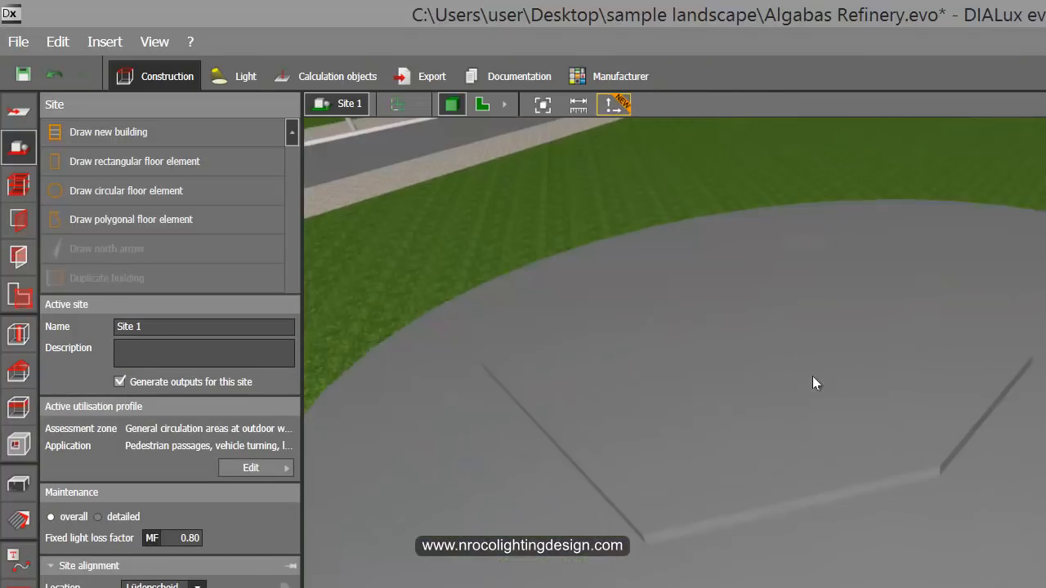
{"action": "scroll", "coordinate": [832, 367], "scroll_direction": "down", "scroll_amount": 3}
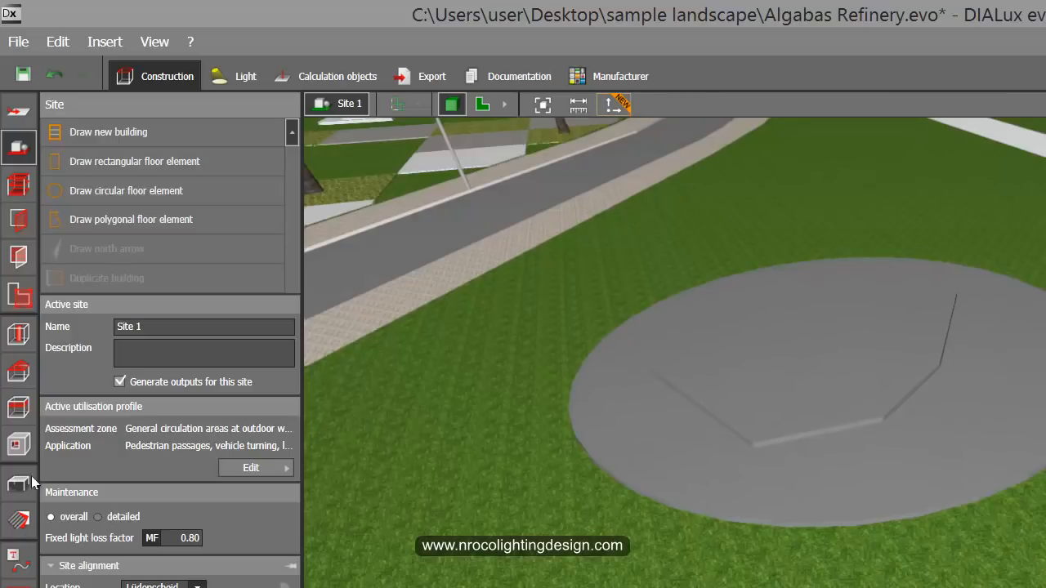
Step: Pick the grass material from the lawn, apply it to the circular and polygonal floor elements, and check the grassy levels
{"action": "left_click", "coordinate": [93, 137]}
{"action": "left_click", "coordinate": [512, 425]}
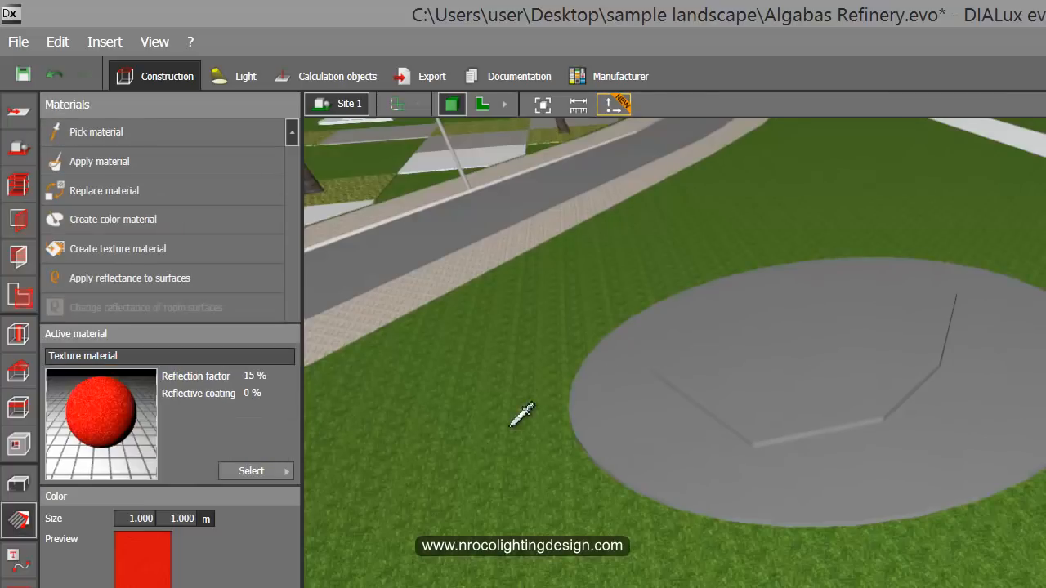
{"action": "left_click", "coordinate": [732, 437]}
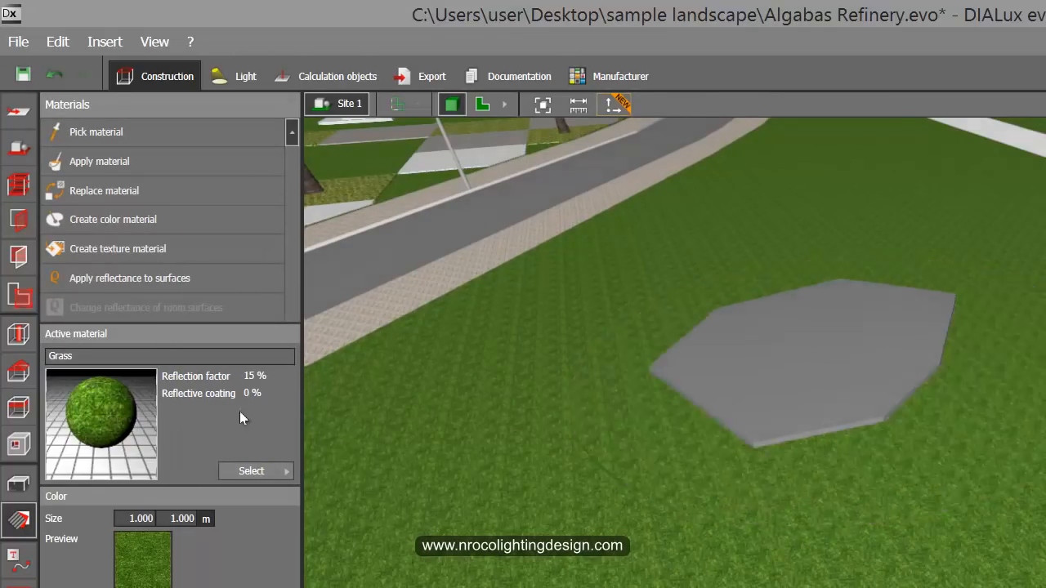
{"action": "left_click", "coordinate": [834, 391]}
{"action": "right_click_drag", "start_coordinate": [689, 458], "coordinate": [759, 439]}
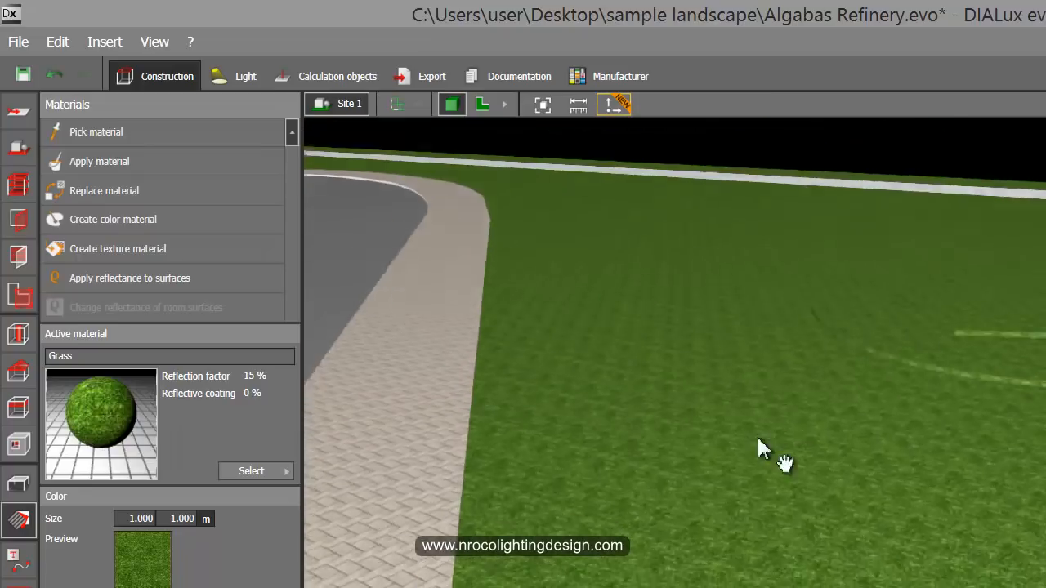
{"action": "middle_click_drag", "start_coordinate": [759, 439], "coordinate": [850, 335]}
{"action": "right_click_drag", "start_coordinate": [850, 335], "coordinate": [976, 243]}
{"action": "middle_click_drag", "start_coordinate": [976, 242], "coordinate": [977, 391]}
{"action": "right_click_drag", "start_coordinate": [977, 391], "coordinate": [703, 459]}
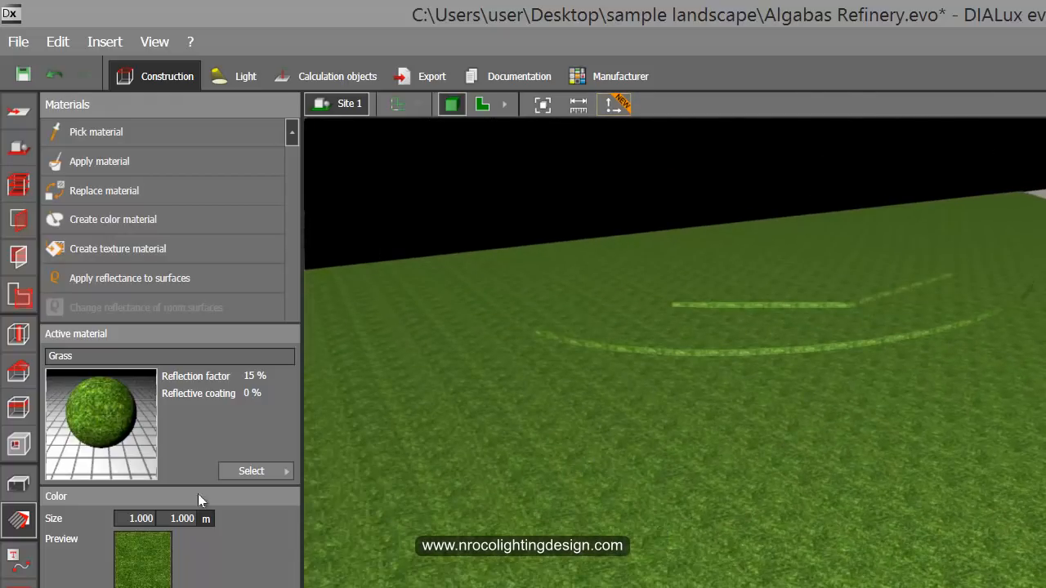
Step: Examine the grass-covered levels with the furniture and object tools open, and inspect the road edge at the site boundary
{"action": "left_click", "coordinate": [24, 482]}
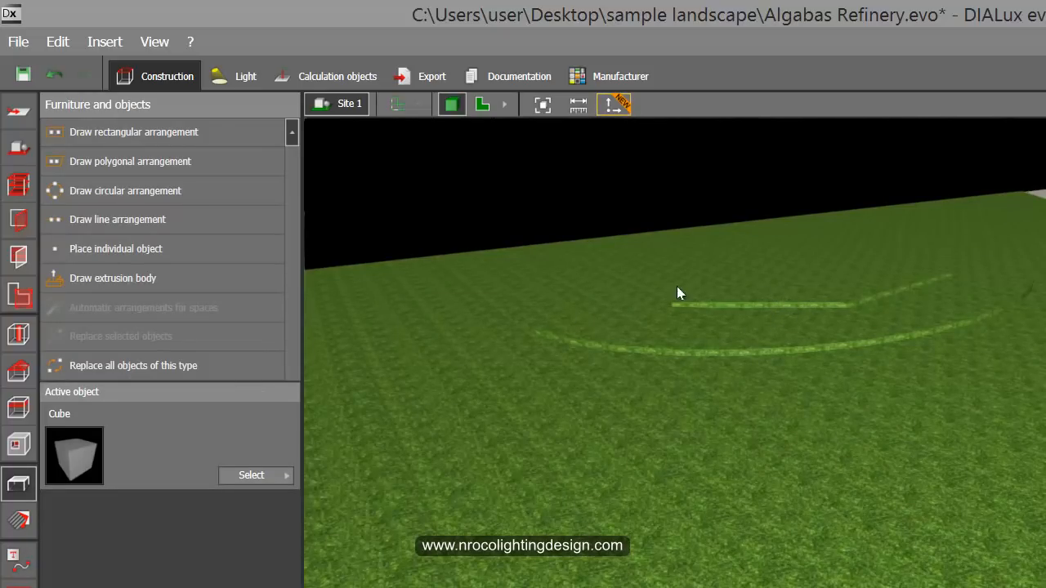
{"action": "right_click_drag", "start_coordinate": [541, 221], "coordinate": [845, 368]}
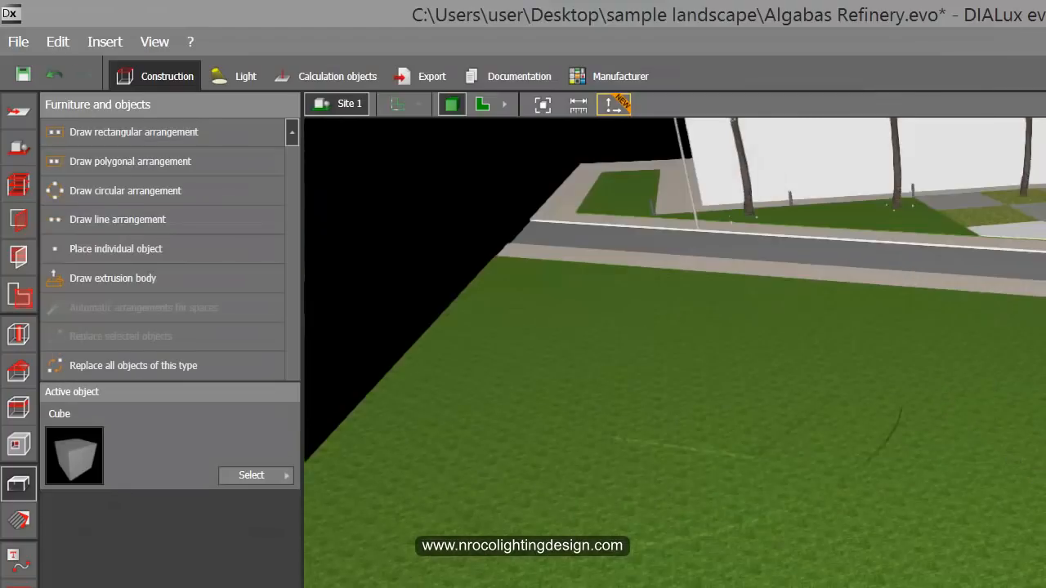
{"action": "right_click_drag", "start_coordinate": [981, 458], "coordinate": [937, 564]}
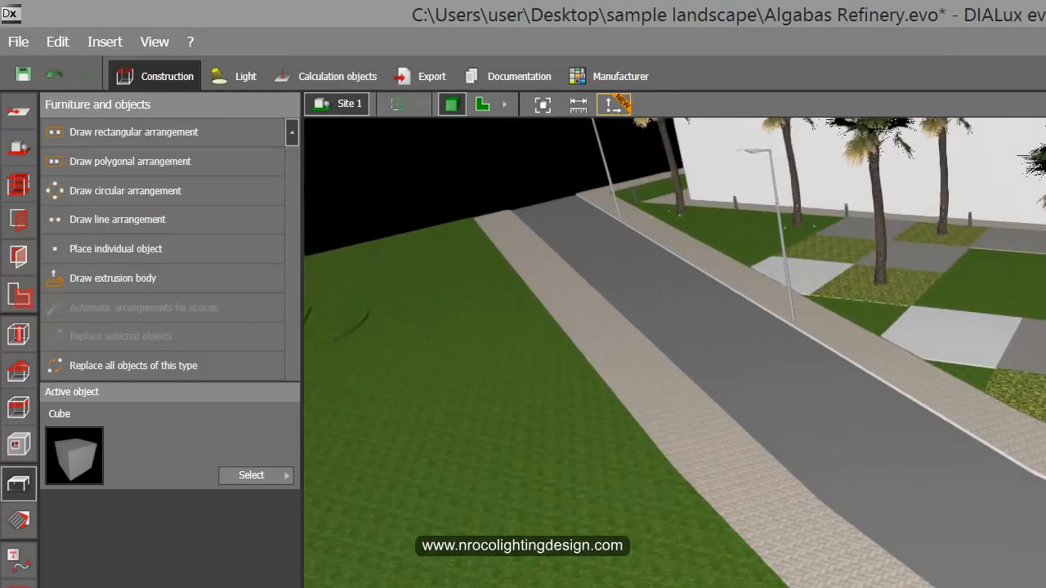
{"action": "right_click_drag", "start_coordinate": [812, 473], "coordinate": [852, 392]}
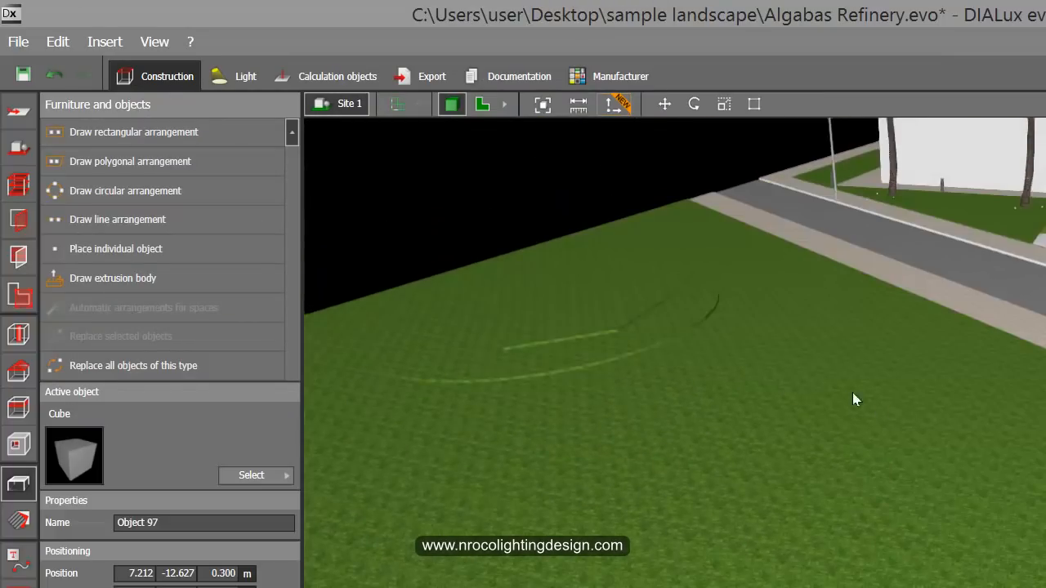
{"action": "scroll", "coordinate": [484, 353], "scroll_direction": "up", "scroll_amount": 3}
{"action": "left_click", "coordinate": [486, 355]}
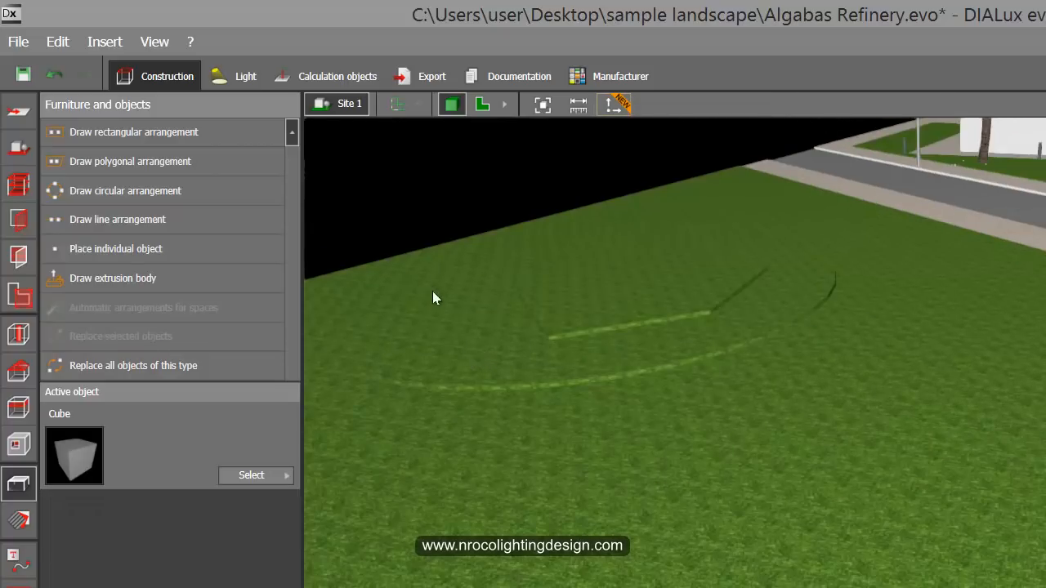
{"action": "scroll", "coordinate": [432, 291], "scroll_direction": "down", "scroll_amount": 3}
{"action": "middle_click_drag", "start_coordinate": [905, 442], "coordinate": [637, 406]}
{"action": "scroll", "coordinate": [637, 407], "scroll_direction": "down", "scroll_amount": 4}
{"action": "middle_click_drag", "start_coordinate": [1045, 515], "coordinate": [1032, 475]}
{"action": "right_click_drag", "start_coordinate": [1031, 475], "coordinate": [956, 406]}
{"action": "middle_click_drag", "start_coordinate": [834, 431], "coordinate": [898, 453]}
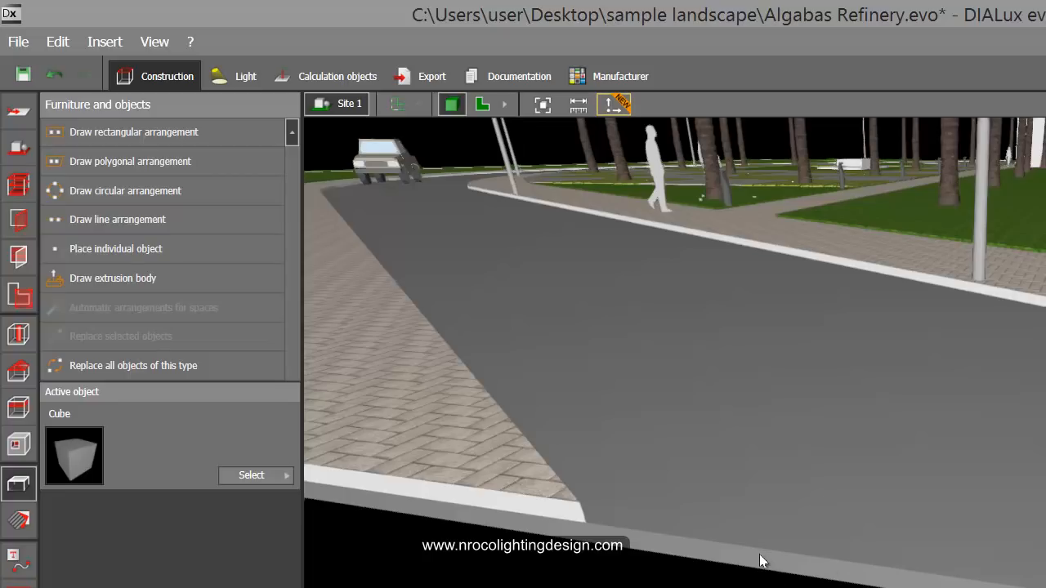
Step: Select the base floor element under the whole site, set its height to 2 m, and check the effect in 3D
{"action": "left_click", "coordinate": [18, 147]}
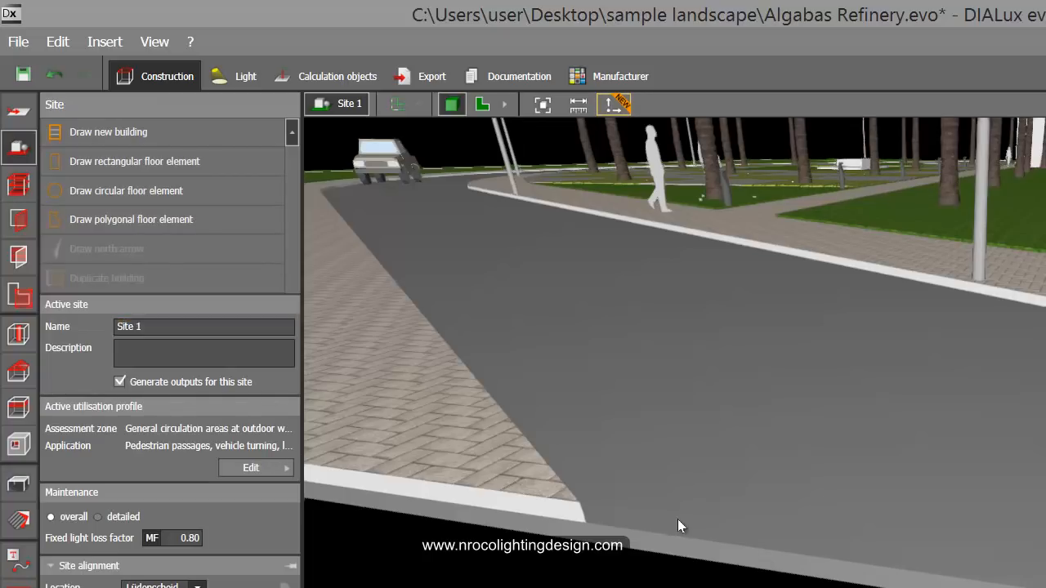
{"action": "left_click", "coordinate": [637, 535]}
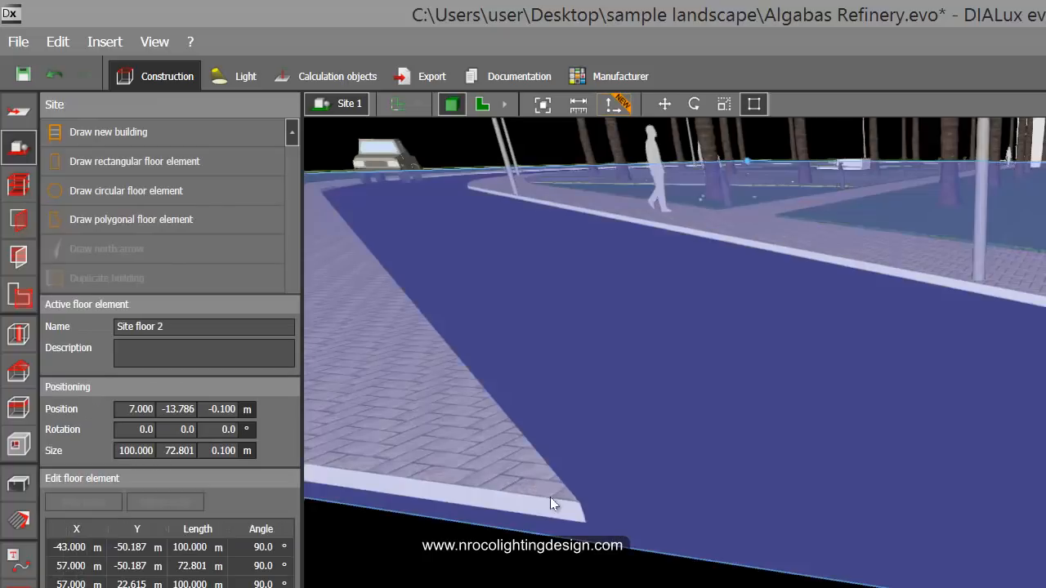
{"action": "left_click", "coordinate": [209, 451]}
{"action": "type", "text": "2"}
{"action": "key", "text": "Return"}
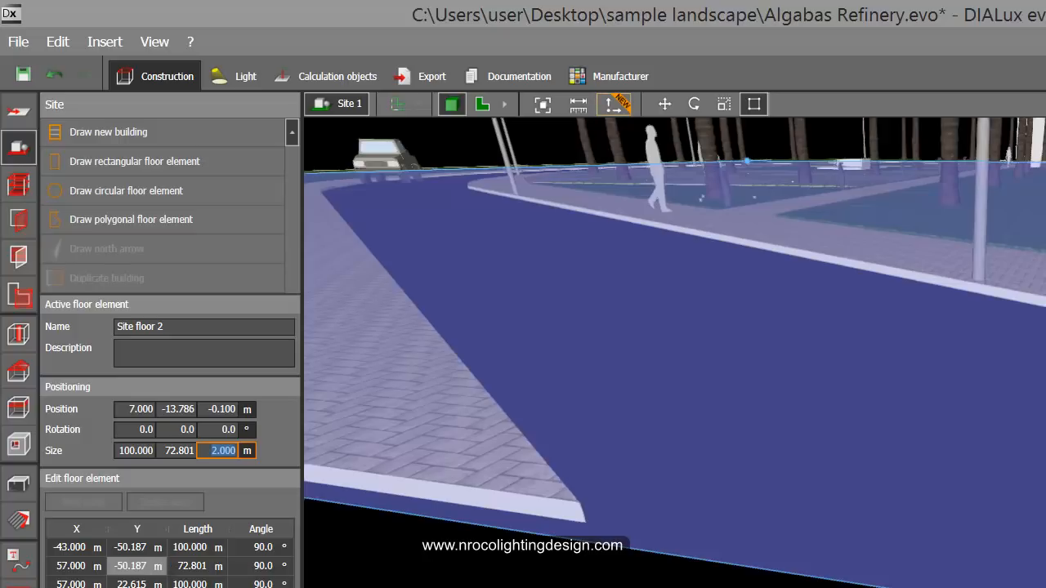
{"action": "key", "text": "Escape"}
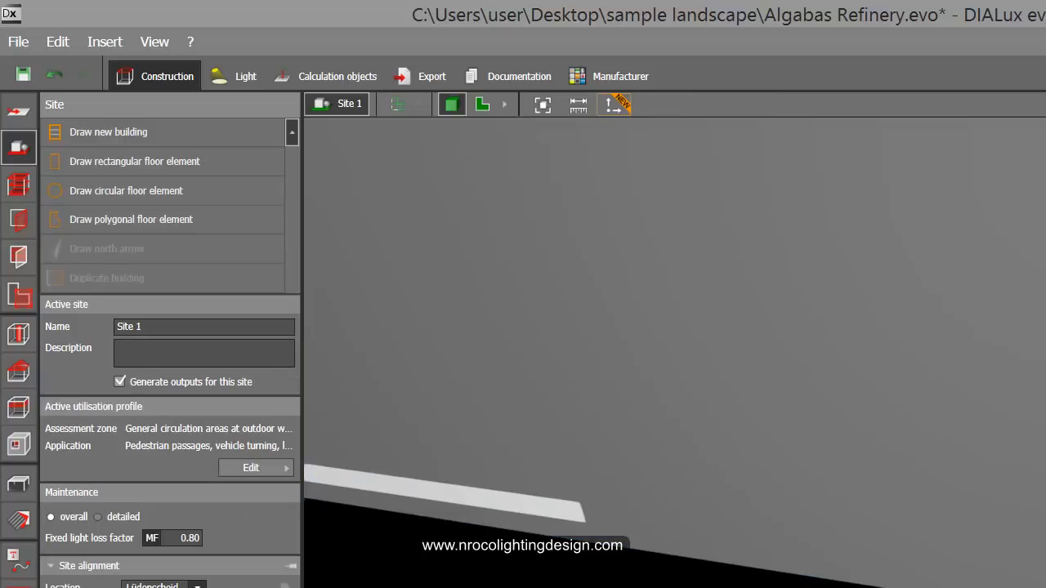
{"action": "scroll", "coordinate": [675, 353], "scroll_direction": "down", "scroll_amount": 8}
{"action": "scroll", "coordinate": [683, 496], "scroll_direction": "up", "scroll_amount": 6}
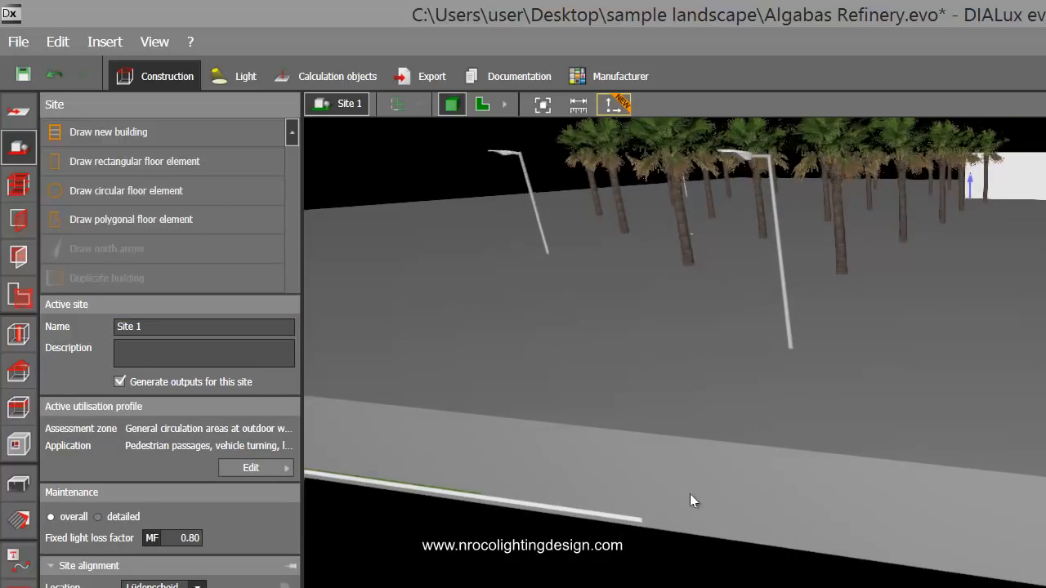
Step: Reselect the base floor element and set its vertical position to -2 m
{"action": "left_click", "coordinate": [663, 514]}
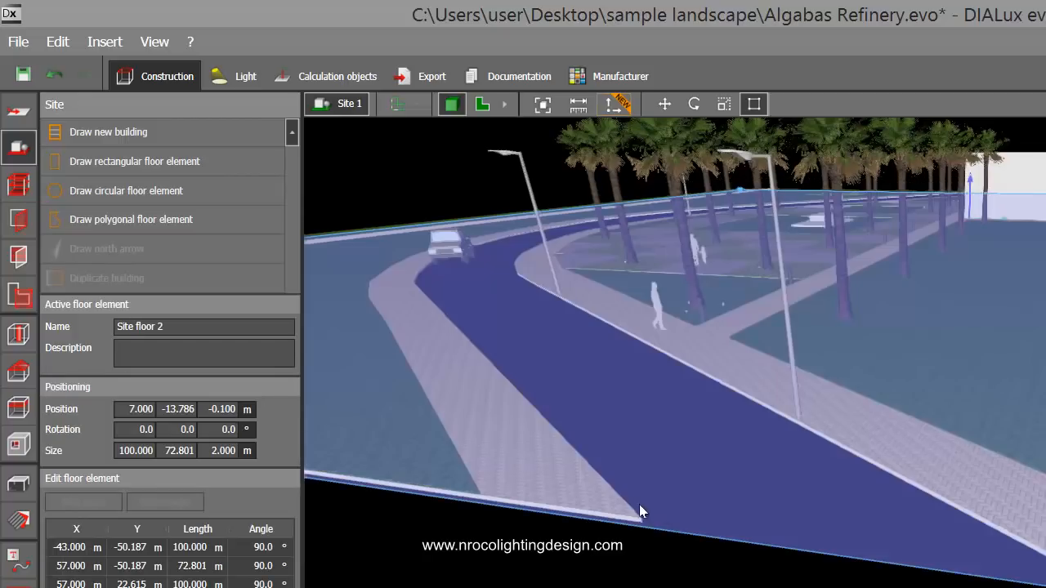
{"action": "left_click", "coordinate": [222, 408]}
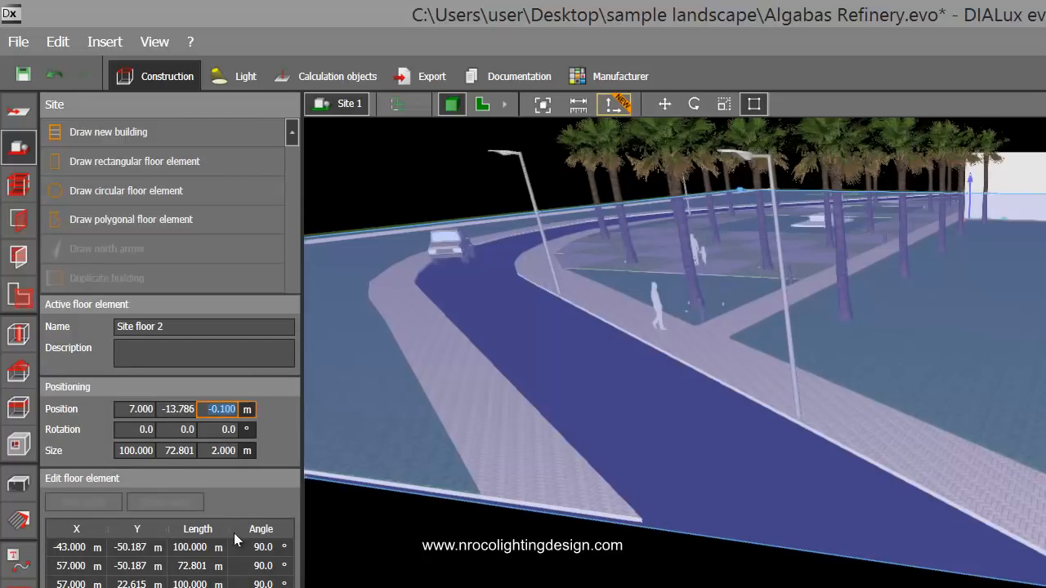
{"action": "type", "text": "-2"}
{"action": "key", "text": "Return"}
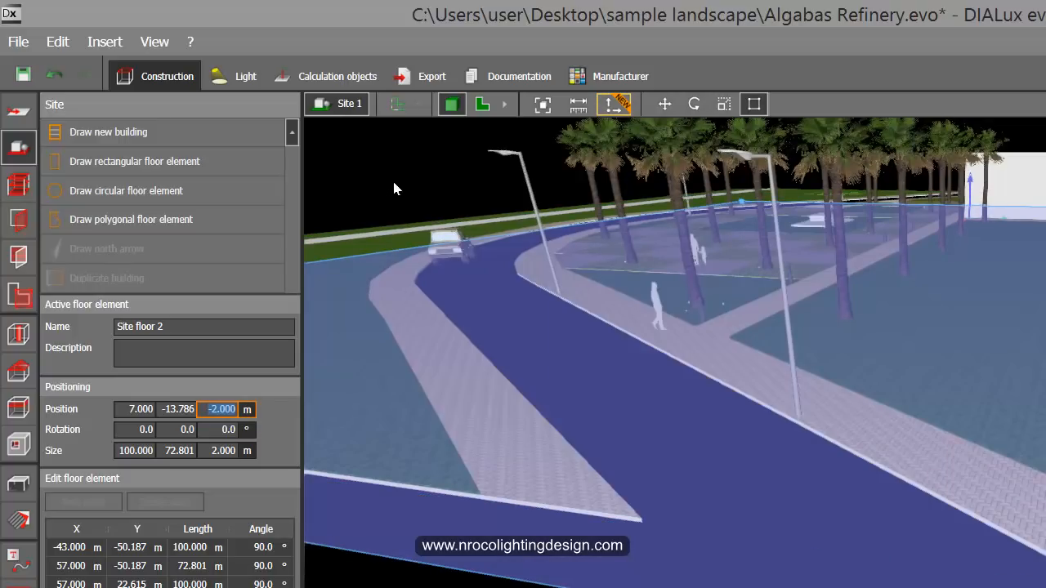
Step: Delete the paved walkway, the white kerb and the large lawn along the outer side of the road, exposing the base floor element
{"action": "left_click", "coordinate": [353, 191]}
{"action": "right_click_drag", "start_coordinate": [401, 192], "coordinate": [389, 173]}
{"action": "left_click", "coordinate": [663, 275]}
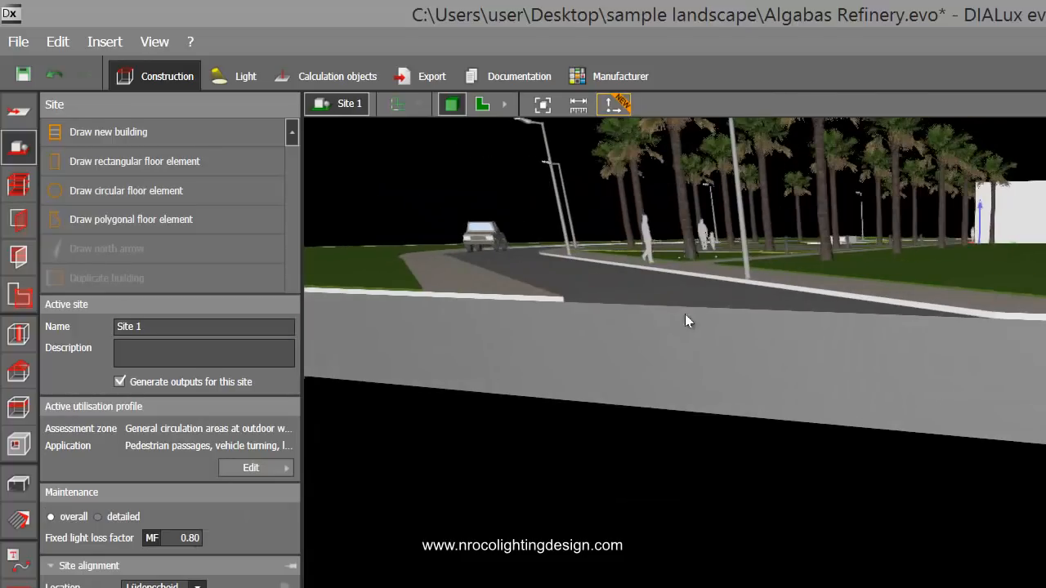
{"action": "right_click_drag", "start_coordinate": [663, 316], "coordinate": [779, 384]}
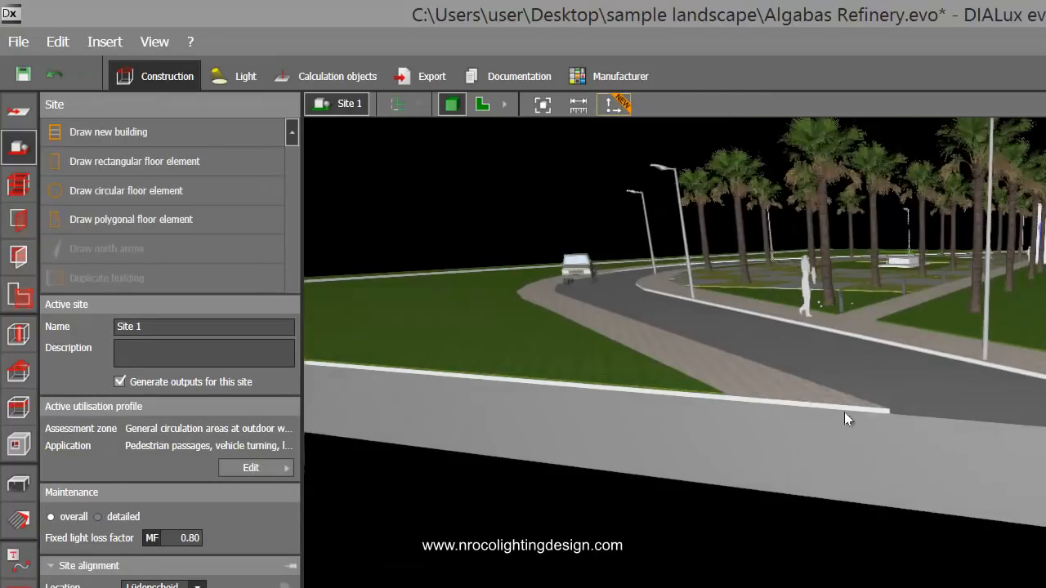
{"action": "right_click_drag", "start_coordinate": [838, 427], "coordinate": [681, 434]}
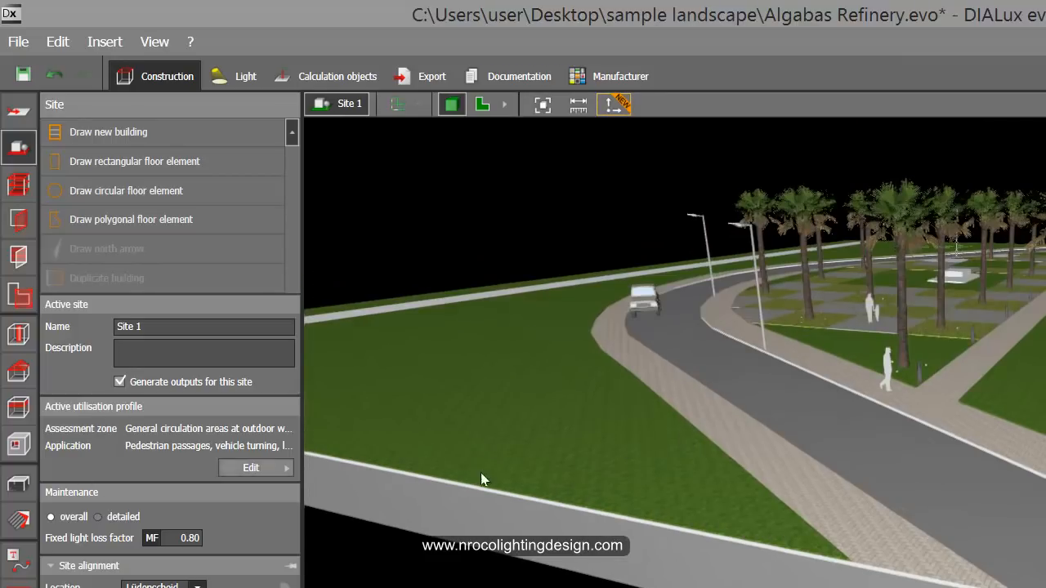
{"action": "left_click", "coordinate": [788, 521]}
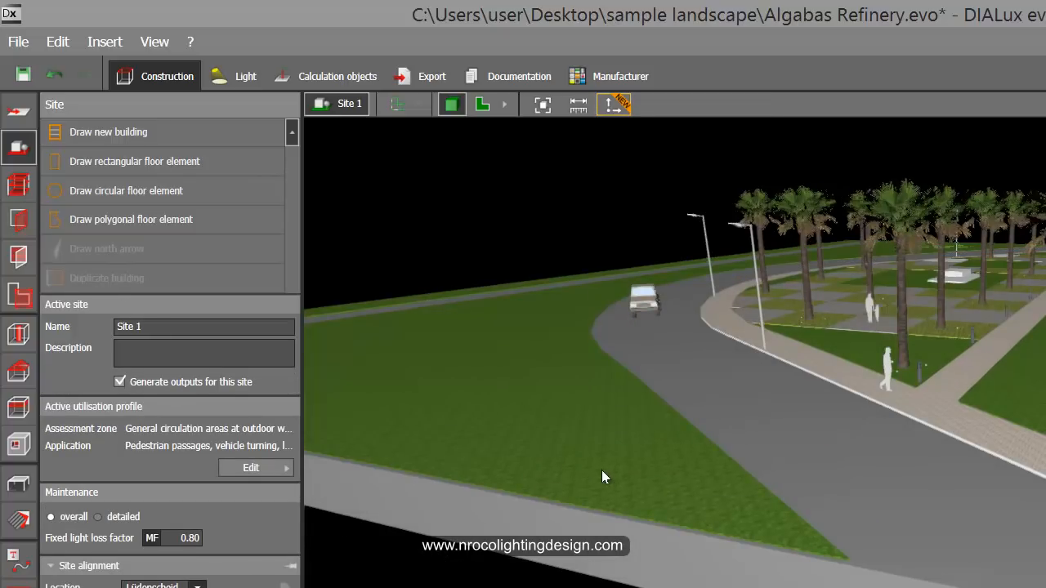
{"action": "left_click", "coordinate": [602, 477]}
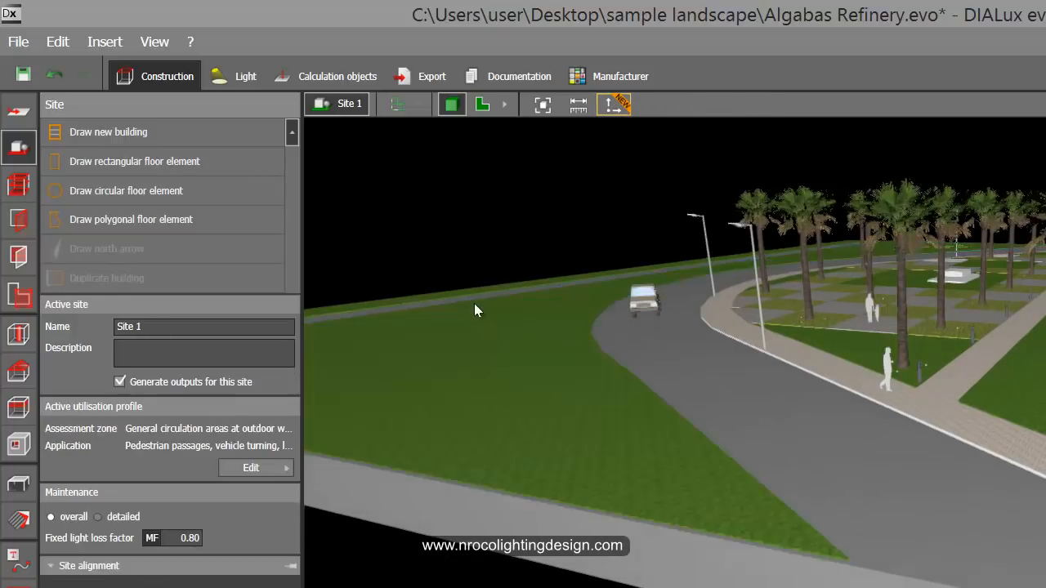
{"action": "right_click_drag", "start_coordinate": [397, 230], "coordinate": [349, 378]}
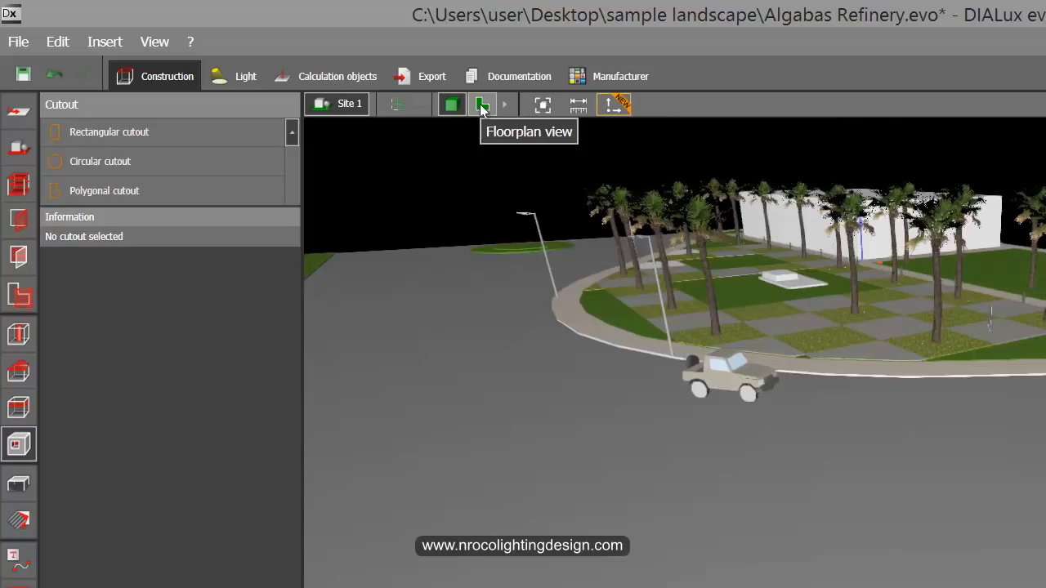
Step: Draw a polygonal cutout about 21.3 m by 27.4 m in the base floor element, in the open road area beside the jeep
{"action": "left_click", "coordinate": [101, 191]}
{"action": "left_click", "coordinate": [625, 480]}
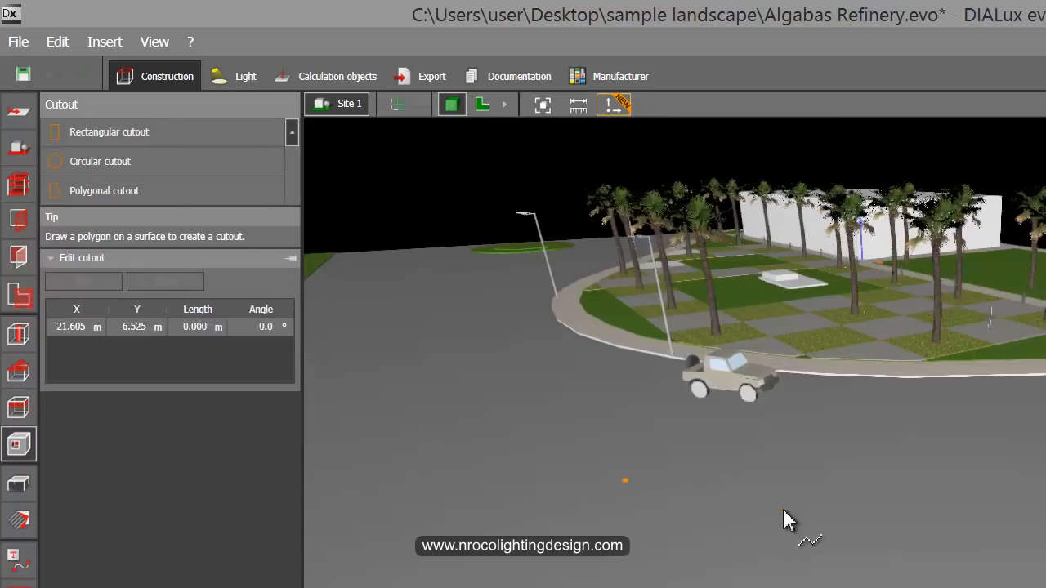
{"action": "left_click", "coordinate": [785, 499]}
{"action": "left_click", "coordinate": [928, 499]}
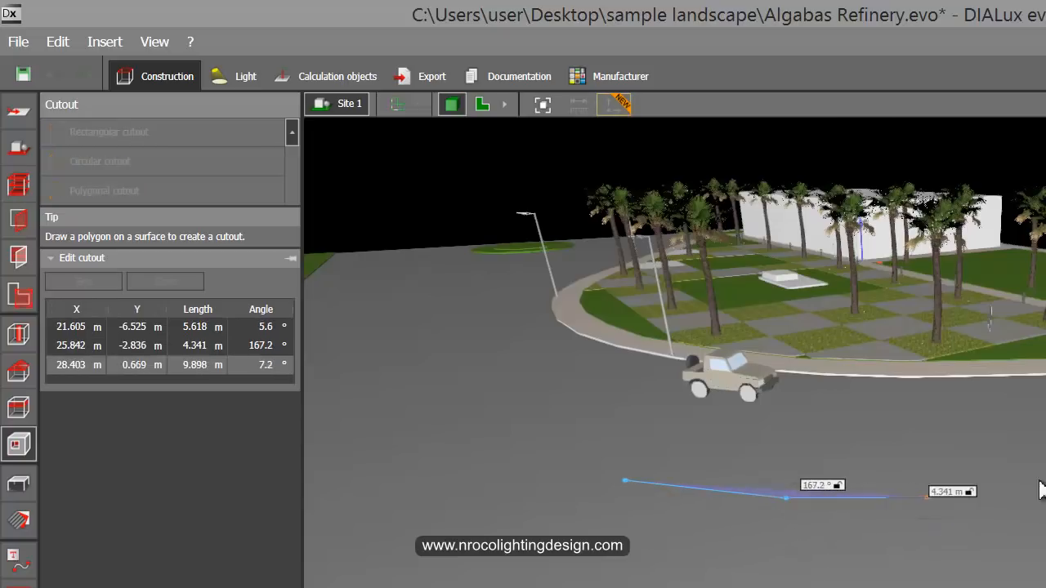
{"action": "left_click", "coordinate": [1045, 478]}
{"action": "left_click", "coordinate": [1045, 482]}
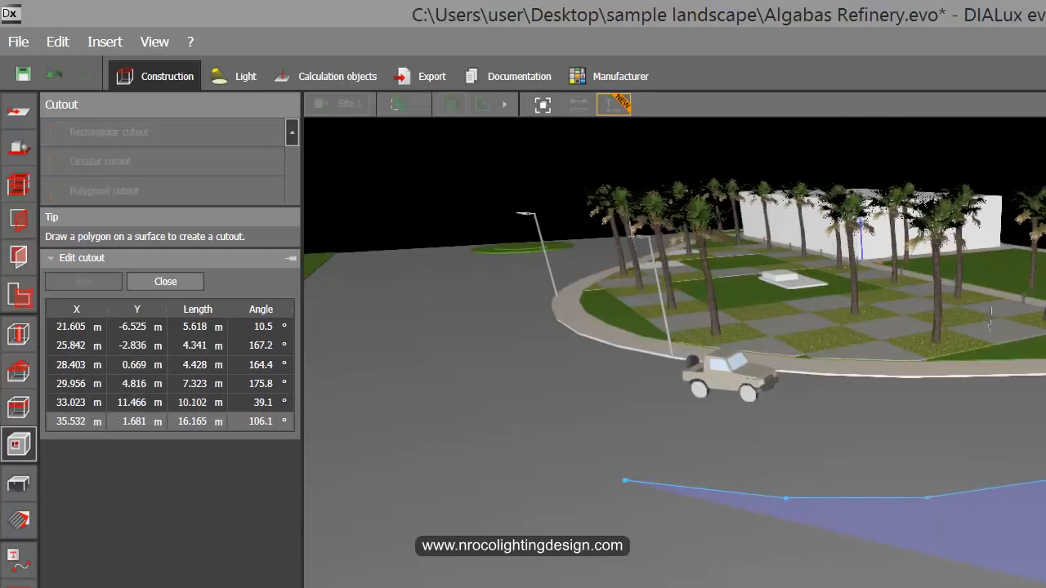
{"action": "middle_click_drag", "start_coordinate": [997, 572], "coordinate": [1045, 449]}
{"action": "scroll", "coordinate": [1022, 581], "scroll_direction": "down", "scroll_amount": 3}
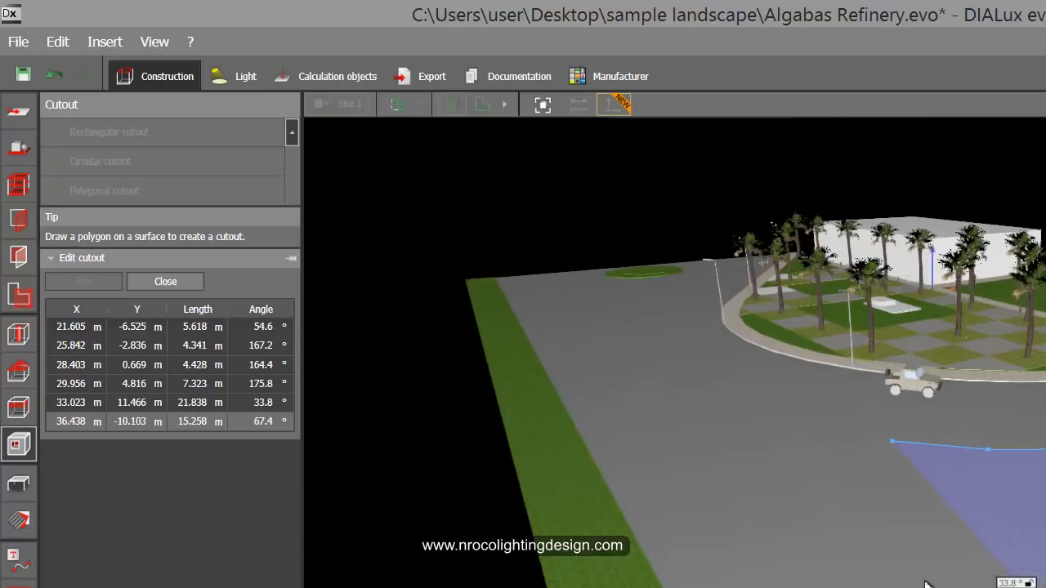
{"action": "left_click", "coordinate": [1025, 582]}
{"action": "left_click", "coordinate": [767, 523]}
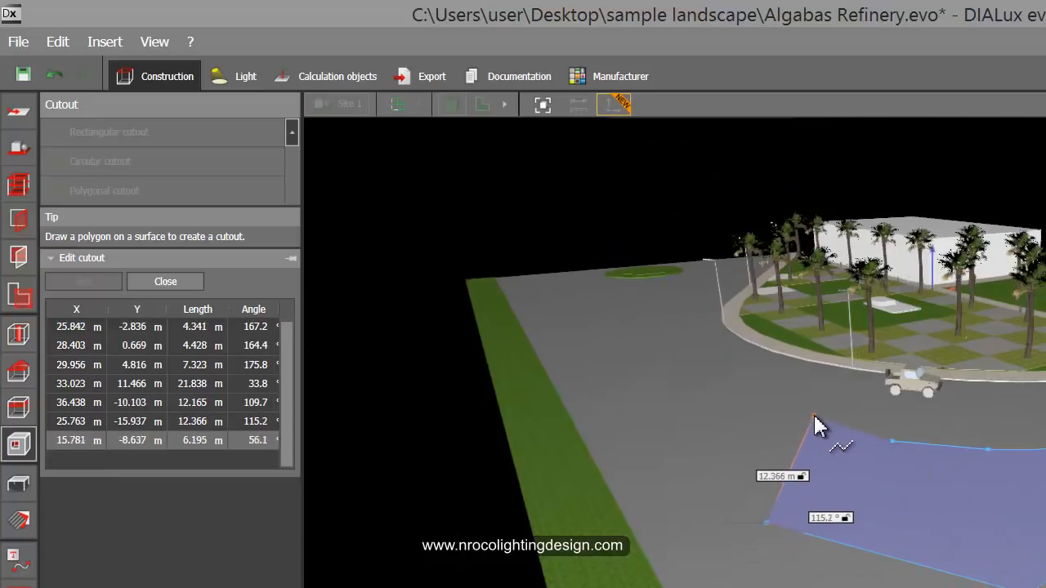
{"action": "left_click", "coordinate": [814, 415]}
{"action": "right_click", "coordinate": [837, 449]}
{"action": "left_click", "coordinate": [854, 461]}
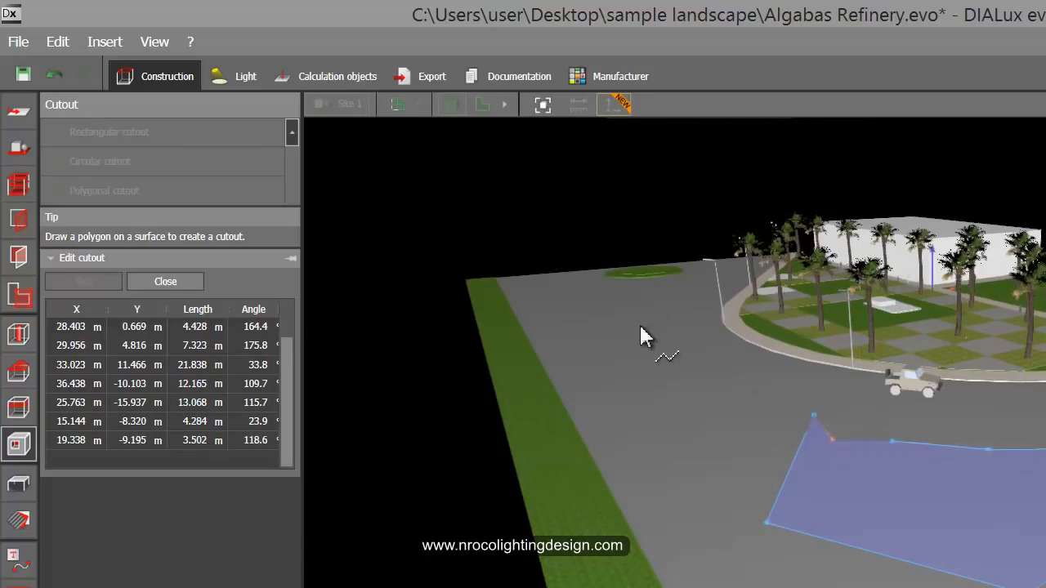
{"action": "middle_click_drag", "start_coordinate": [789, 483], "coordinate": [570, 449]}
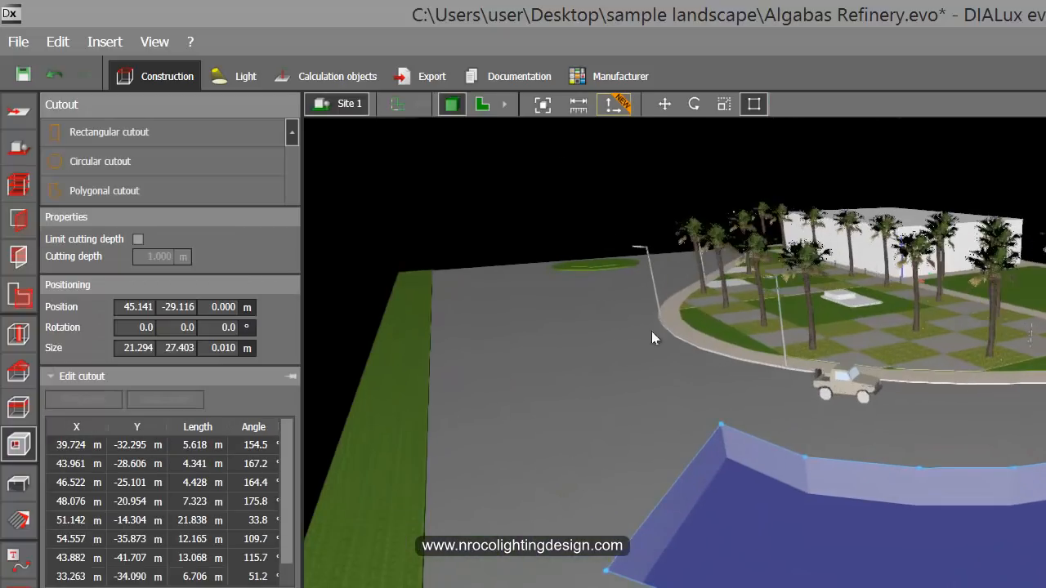
Step: Reshape the cutout in the floor plan to about 23.75 m by 36.45 m by moving its corner points, and check the opening in 3D
{"action": "left_click", "coordinate": [482, 104]}
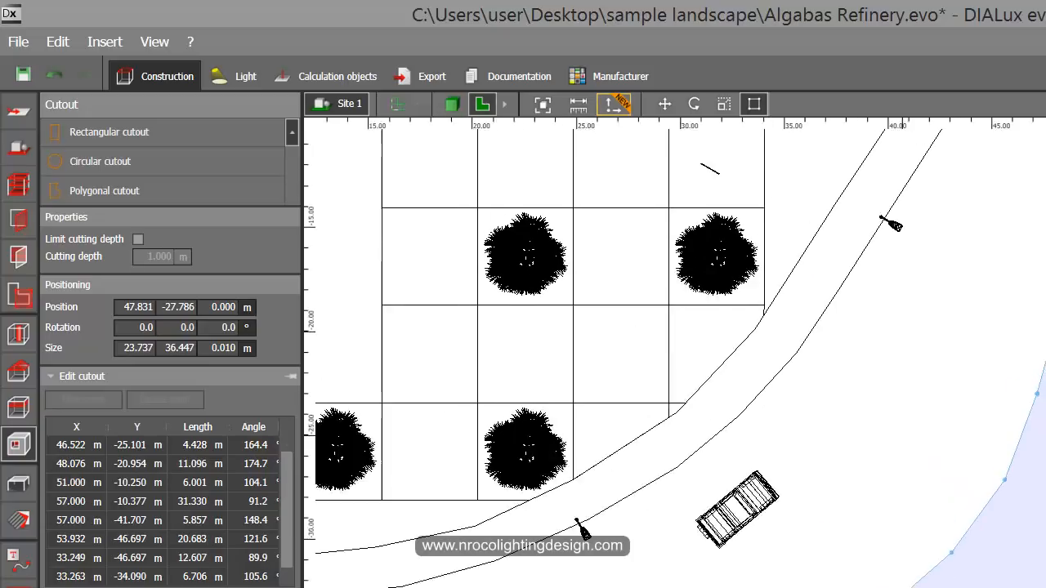
{"action": "left_click_drag", "start_coordinate": [942, 572], "coordinate": [942, 553]}
{"action": "left_click_drag", "start_coordinate": [994, 499], "coordinate": [1011, 482]}
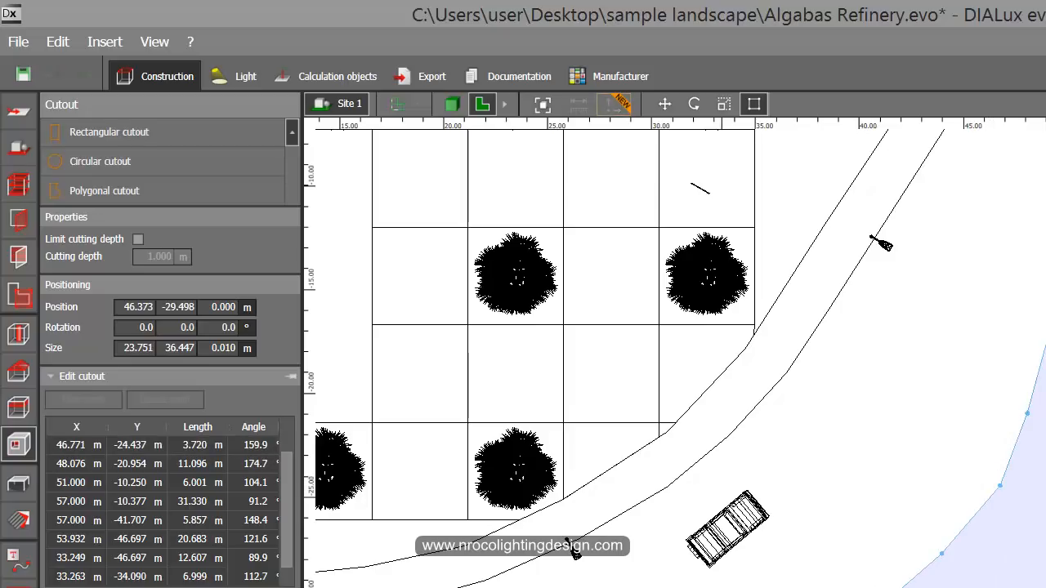
{"action": "left_click", "coordinate": [790, 221]}
{"action": "left_click", "coordinate": [451, 103]}
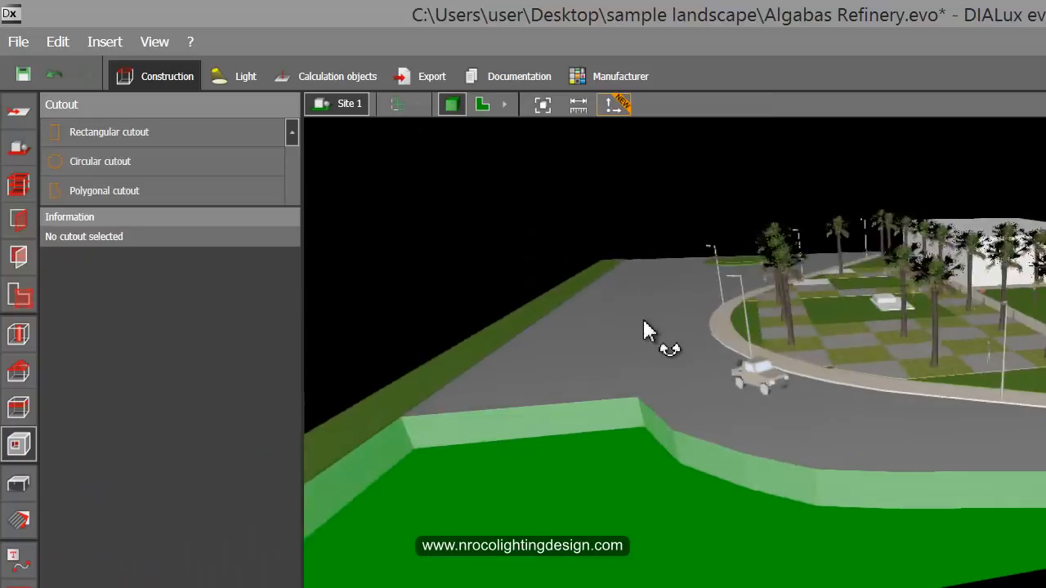
{"action": "right_click_drag", "start_coordinate": [644, 321], "coordinate": [455, 265]}
{"action": "middle_click_drag", "start_coordinate": [455, 264], "coordinate": [654, 274]}
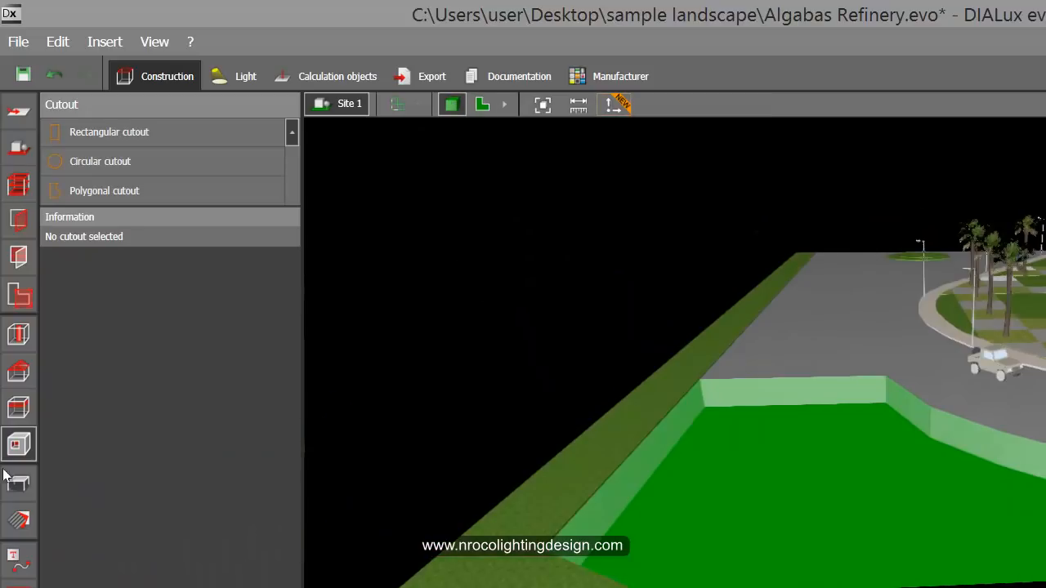
{"action": "left_click", "coordinate": [16, 485]}
{"action": "right_click_drag", "start_coordinate": [529, 395], "coordinate": [752, 423]}
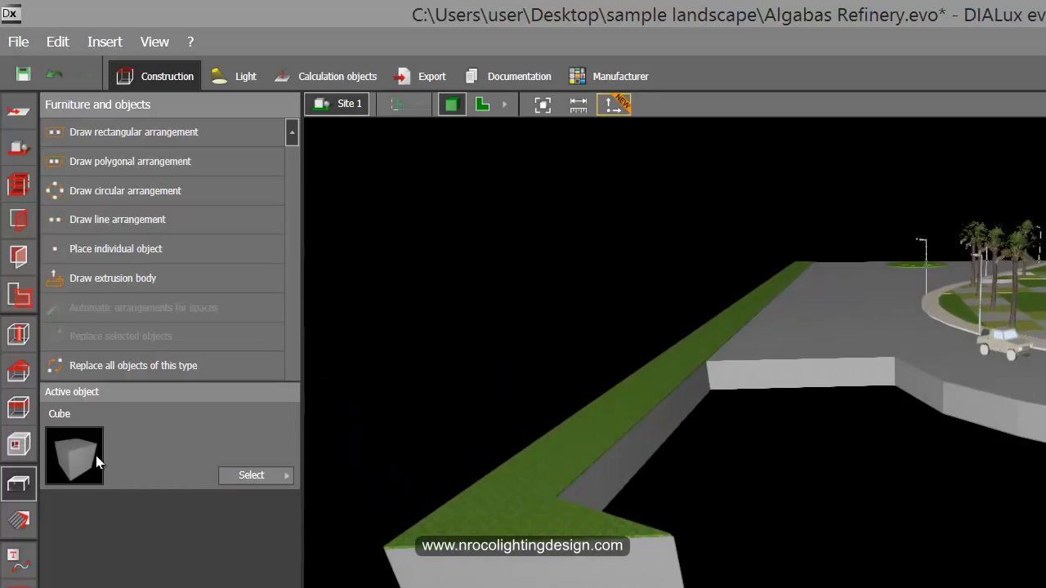
{"action": "middle_click_drag", "start_coordinate": [840, 434], "coordinate": [835, 432]}
{"action": "middle_click_drag", "start_coordinate": [800, 479], "coordinate": [653, 543]}
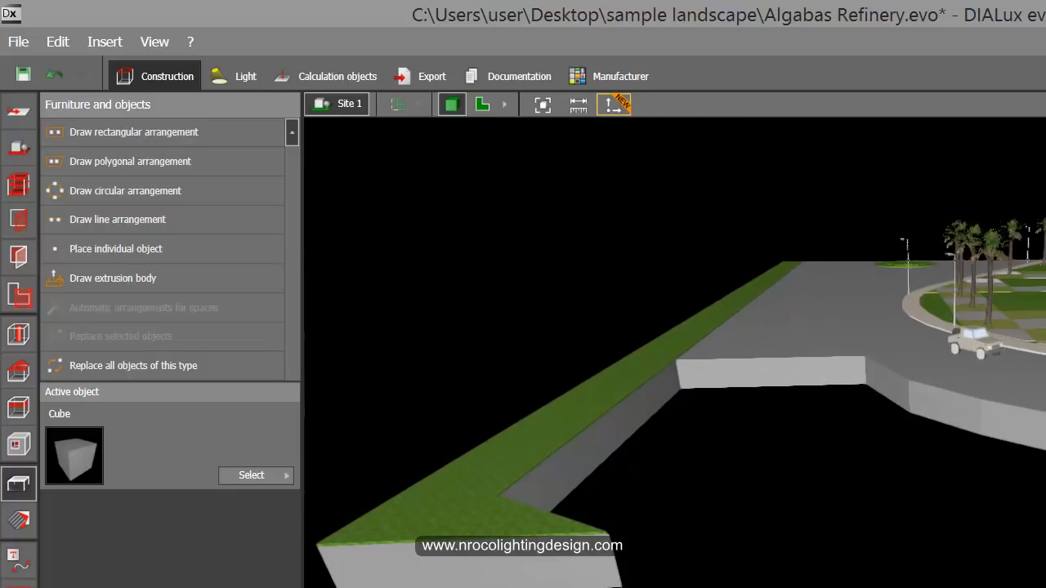
Step: Limit the cutout's cutting depth to 1.5 m
{"action": "left_click", "coordinate": [13, 455]}
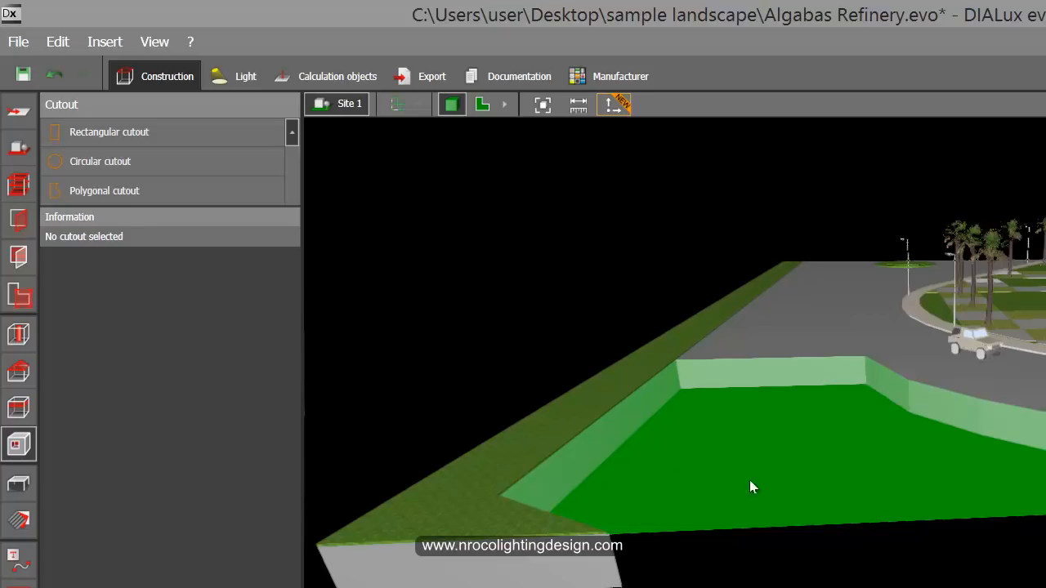
{"action": "left_click", "coordinate": [832, 527]}
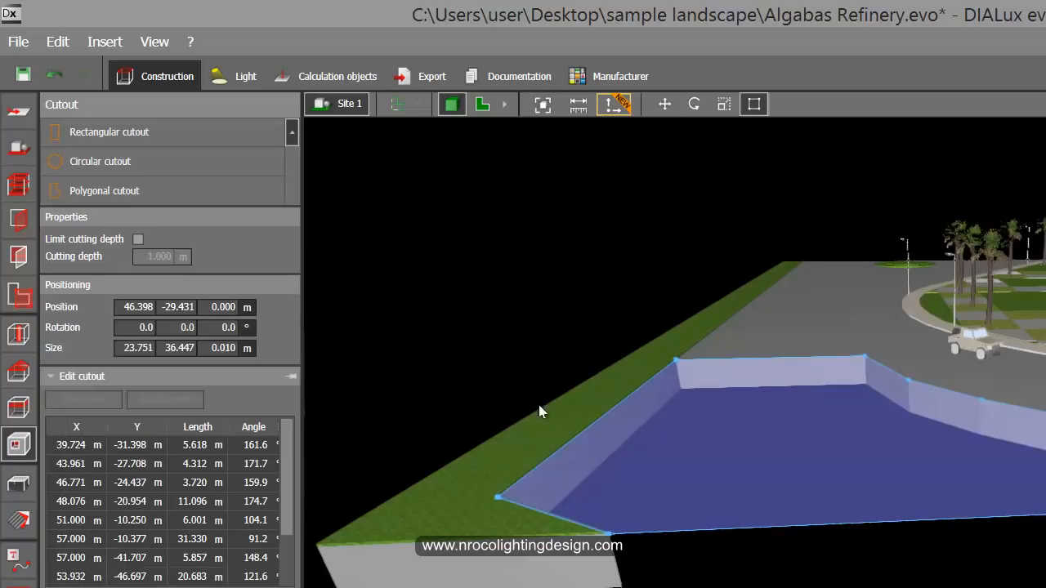
{"action": "left_click", "coordinate": [138, 239]}
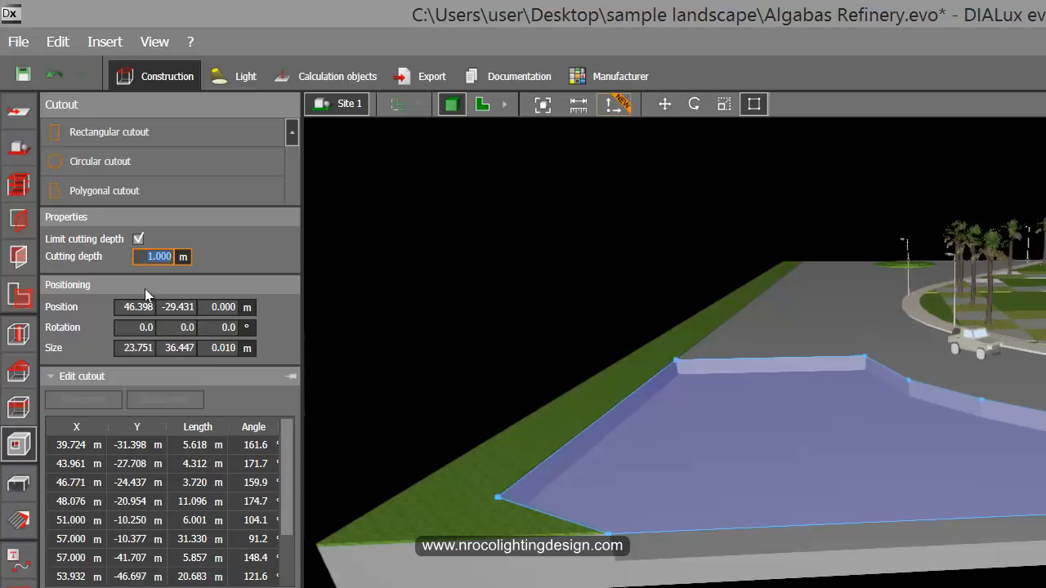
{"action": "type", "text": "1.5"}
{"action": "key", "text": "Return"}
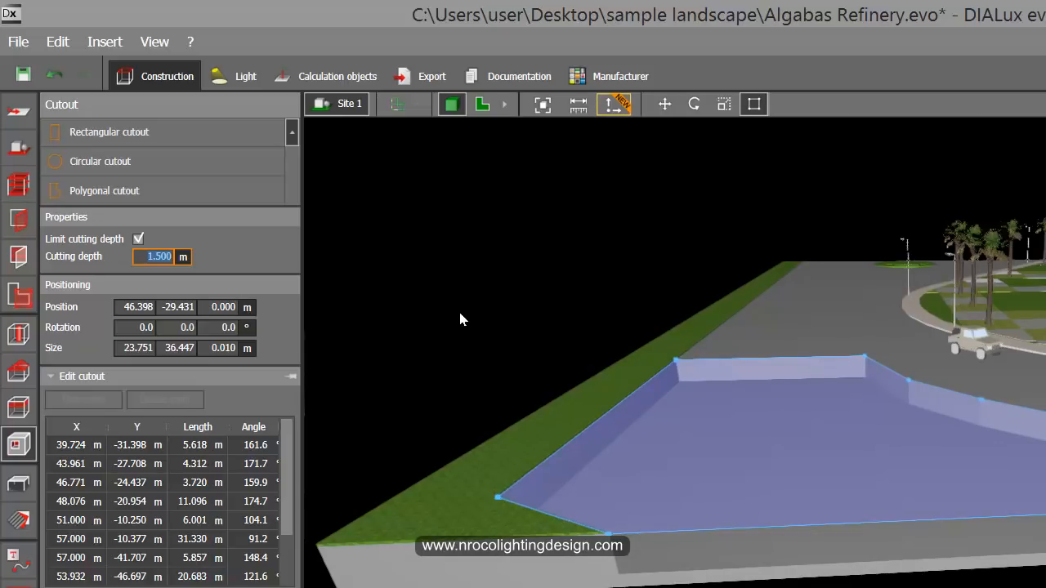
Step: Apply the Grass material to the sunken floor of the cutout and check it in 3D
{"action": "left_click", "coordinate": [18, 483]}
{"action": "left_click_drag", "start_coordinate": [517, 311], "coordinate": [1029, 396]}
{"action": "right_click_drag", "start_coordinate": [1030, 396], "coordinate": [1042, 414]}
{"action": "scroll", "coordinate": [1045, 360], "scroll_direction": "up", "scroll_amount": 4}
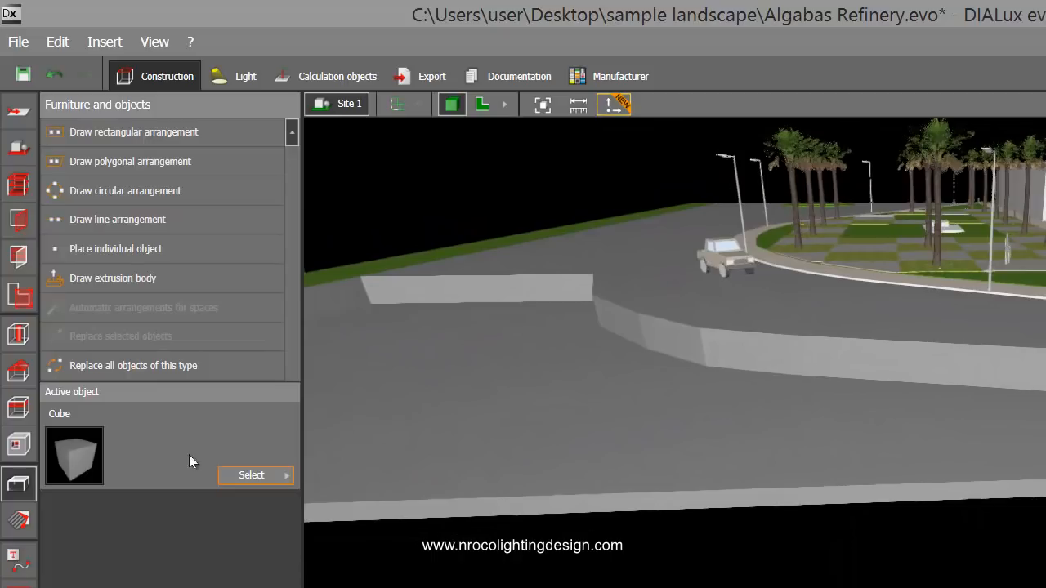
{"action": "left_click", "coordinate": [12, 525]}
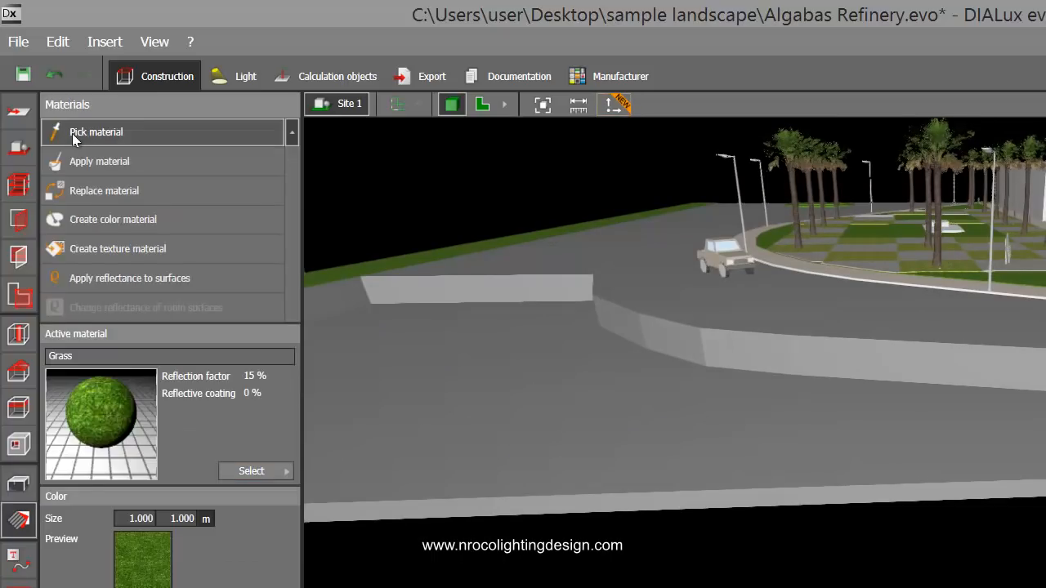
{"action": "left_click", "coordinate": [90, 161]}
{"action": "left_click", "coordinate": [460, 375]}
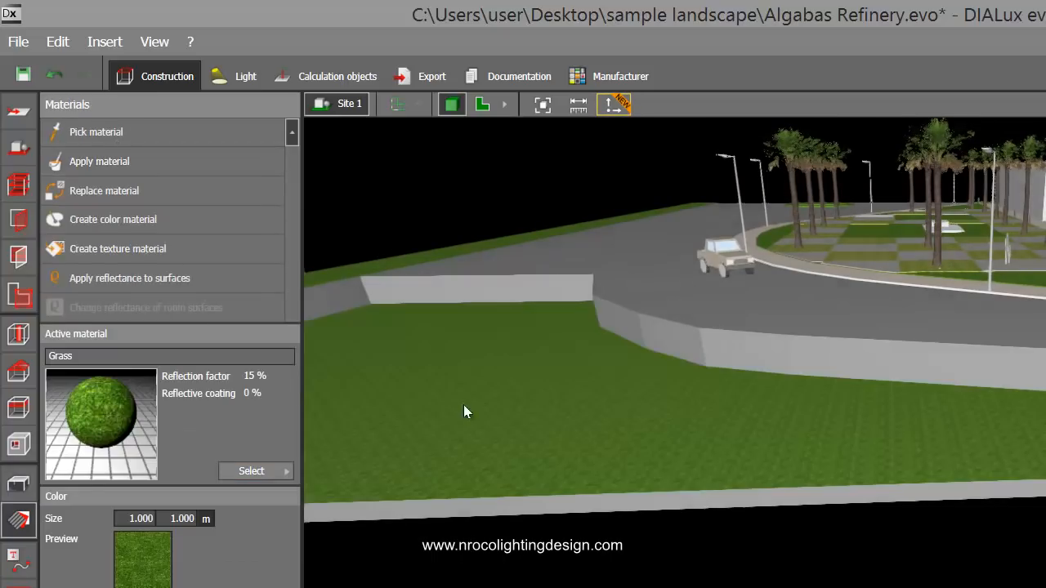
{"action": "mouse_move", "coordinate": [424, 326]}
{"action": "right_mouse_down"}
{"action": "mouse_move", "coordinate": [483, 367]}
{"action": "mouse_move", "coordinate": [709, 433]}
{"action": "mouse_move", "coordinate": [767, 430]}
{"action": "mouse_move", "coordinate": [1038, 500]}
{"action": "mouse_move", "coordinate": [1045, 523]}
{"action": "right_mouse_up"}
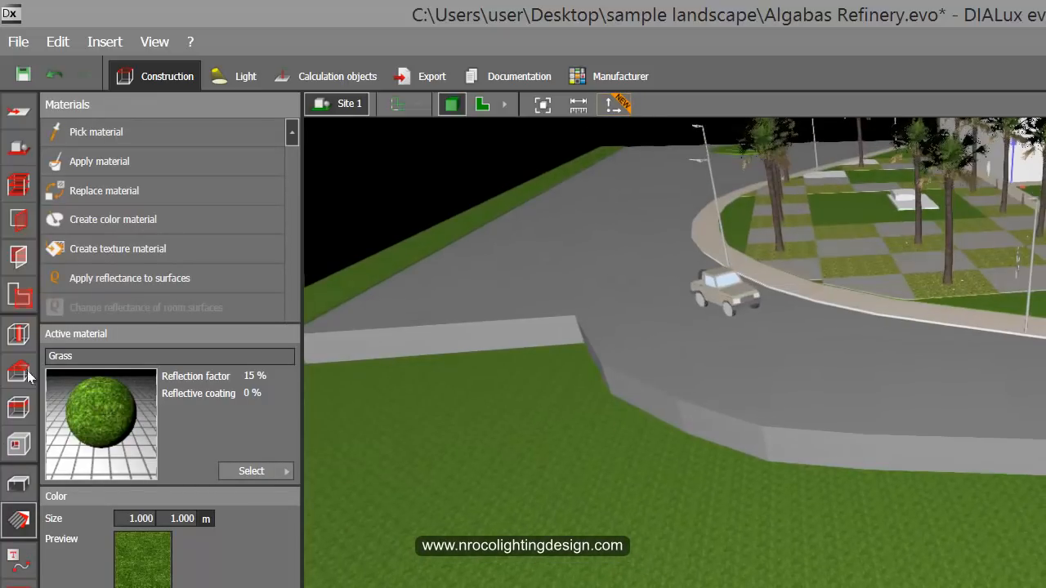
Step: Choose the Wedge object and place one inside the cutout in the floor plan, near its far edge
{"action": "left_click", "coordinate": [18, 484]}
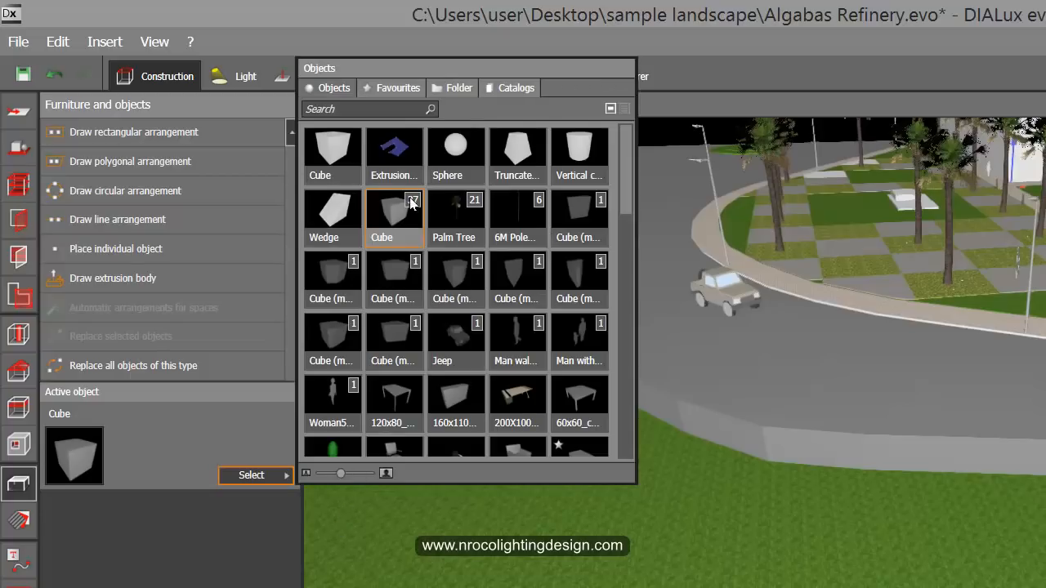
{"action": "left_click", "coordinate": [332, 216]}
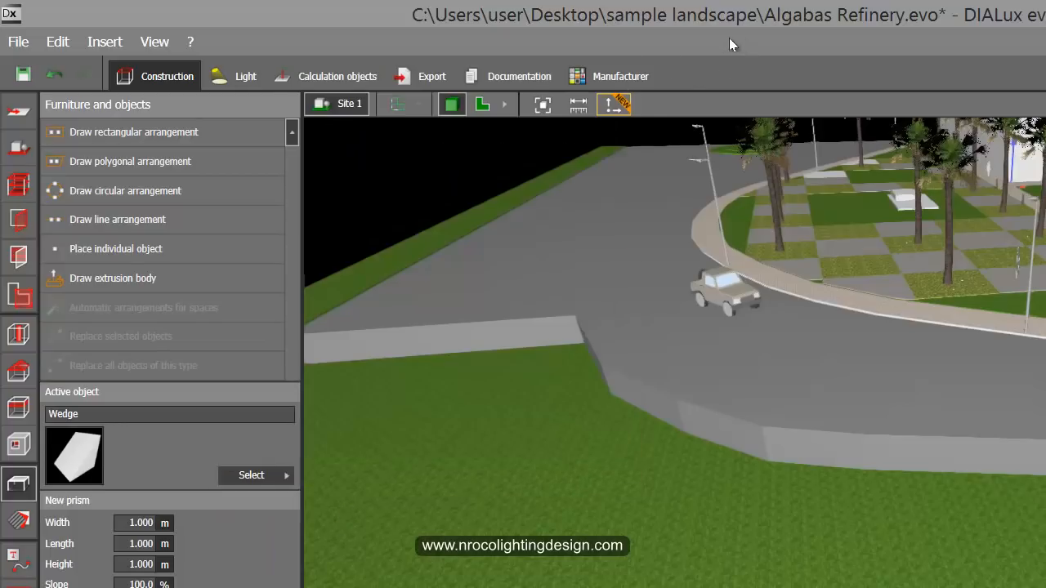
{"action": "left_click", "coordinate": [482, 104]}
{"action": "left_click_drag", "start_coordinate": [845, 400], "coordinate": [740, 474]}
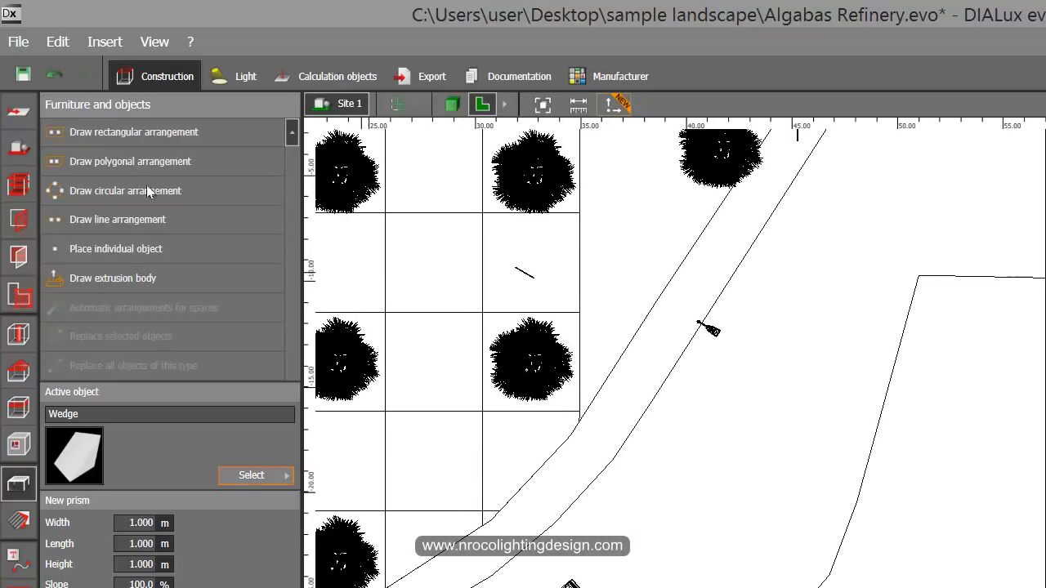
{"action": "left_click", "coordinate": [121, 246]}
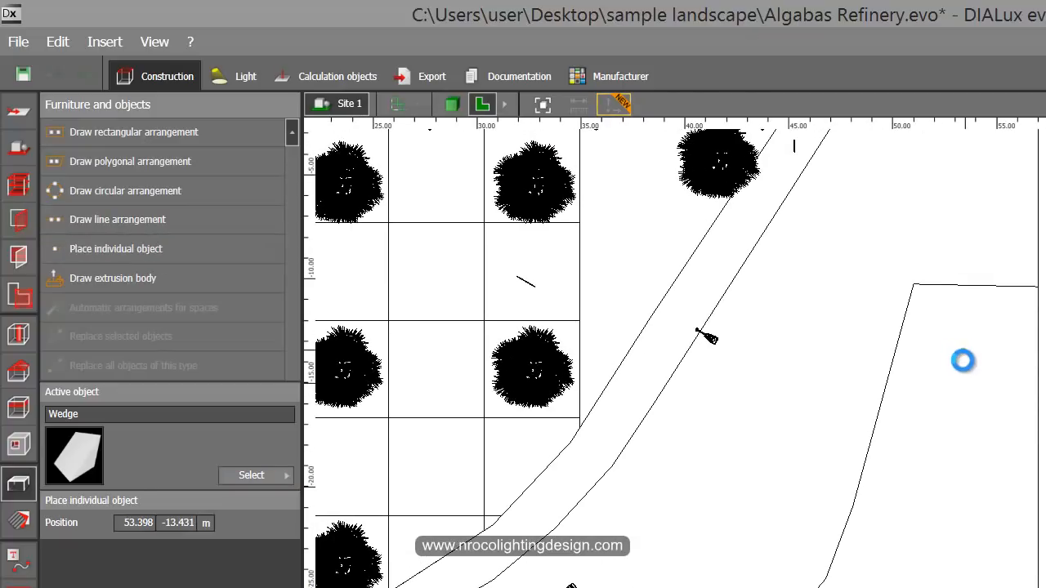
{"action": "left_click", "coordinate": [960, 359]}
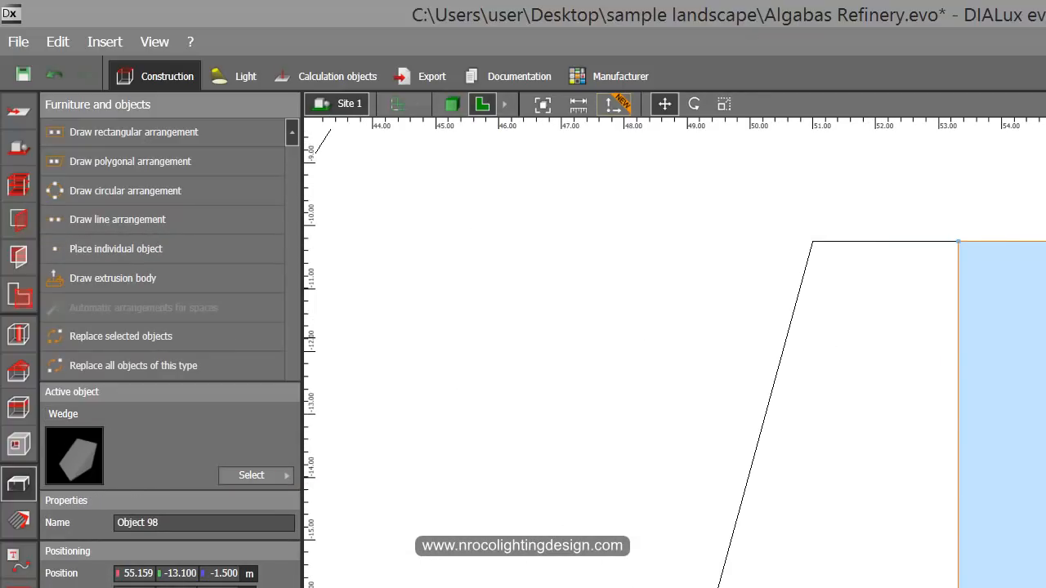
Step: Scale the wedge in plan to about 9.8 m wide and lengthen it across the cutout's slanted side
{"action": "left_click_drag", "start_coordinate": [960, 421], "coordinate": [684, 402]}
{"action": "middle_click_drag", "start_coordinate": [950, 587], "coordinate": [985, 412]}
{"action": "scroll", "coordinate": [980, 420], "scroll_direction": "down", "scroll_amount": 3}
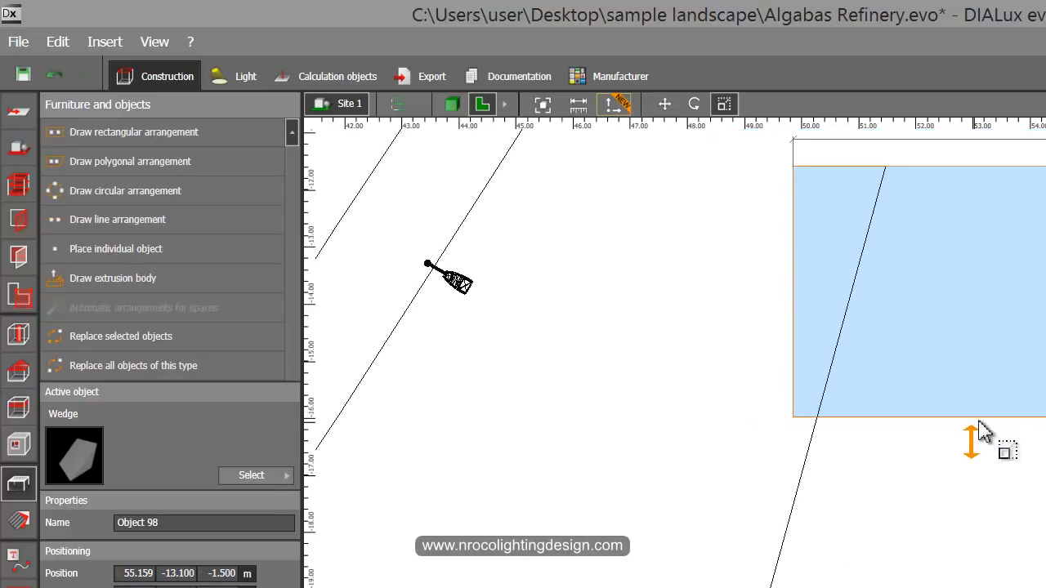
{"action": "left_click_drag", "start_coordinate": [984, 431], "coordinate": [899, 587]}
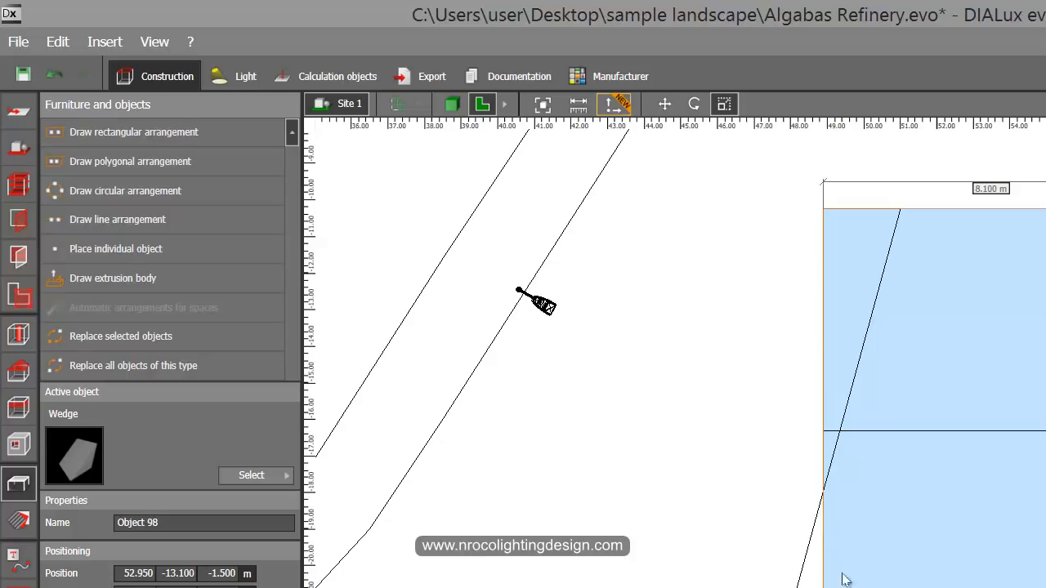
{"action": "left_click_drag", "start_coordinate": [827, 535], "coordinate": [761, 531]}
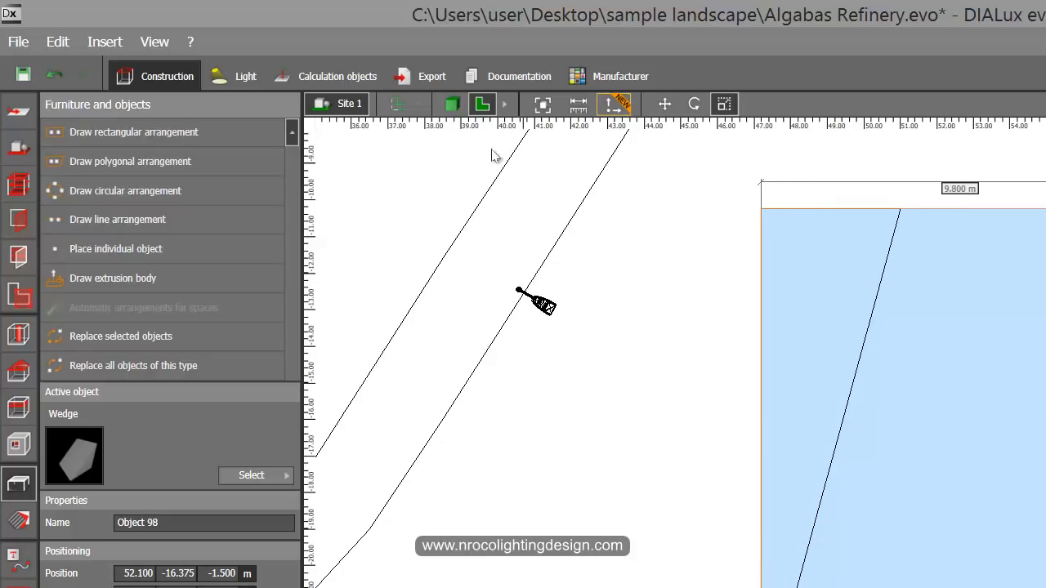
Step: Select the wedge in the 3D view and increase its height slightly towards the adjoining road surface
{"action": "left_click", "coordinate": [448, 110]}
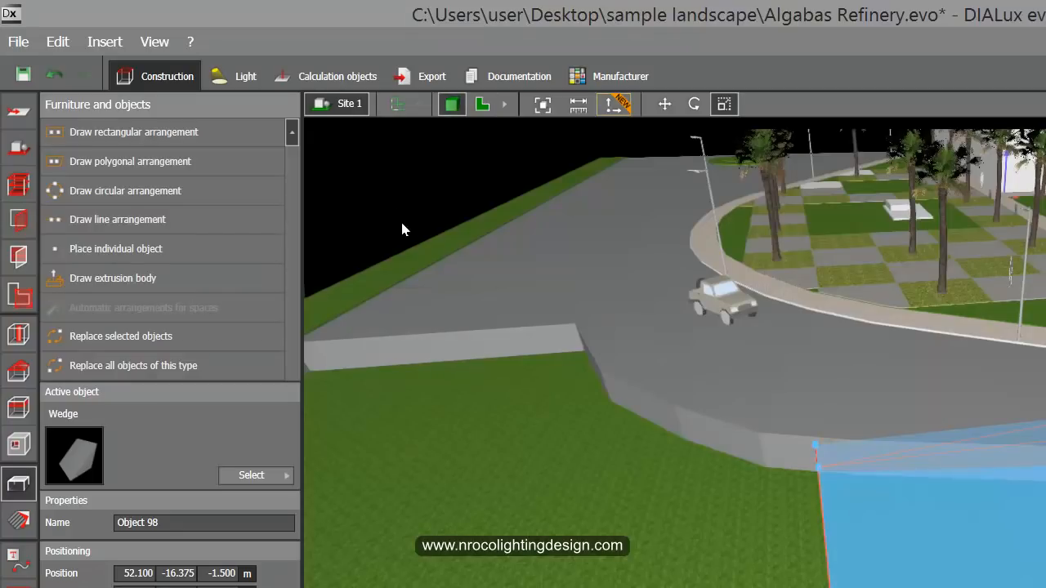
{"action": "left_click", "coordinate": [401, 223]}
{"action": "right_click_drag", "start_coordinate": [532, 419], "coordinate": [650, 416]}
{"action": "middle_click_drag", "start_coordinate": [979, 479], "coordinate": [842, 359]}
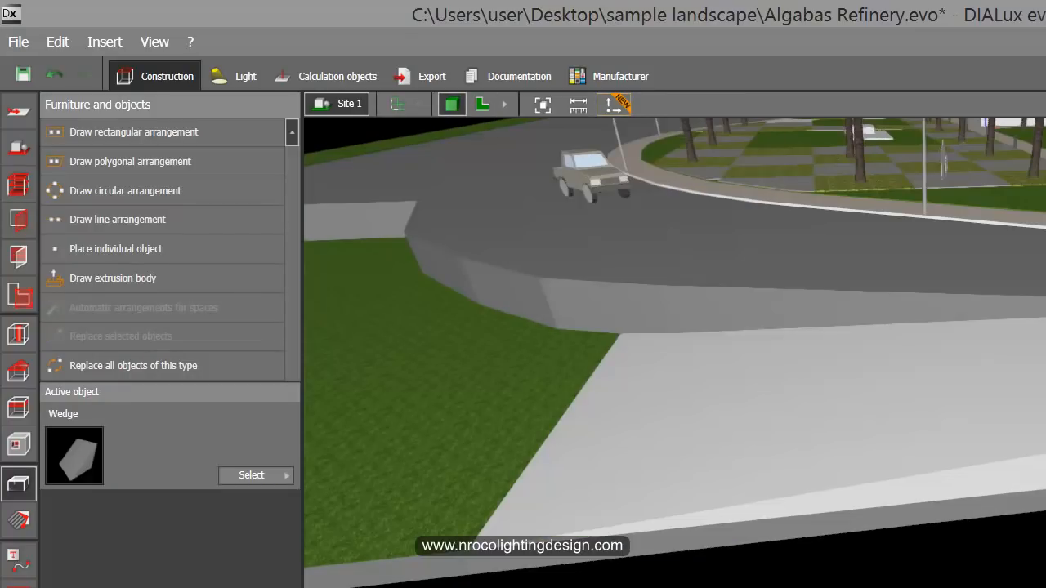
{"action": "left_click", "coordinate": [817, 380]}
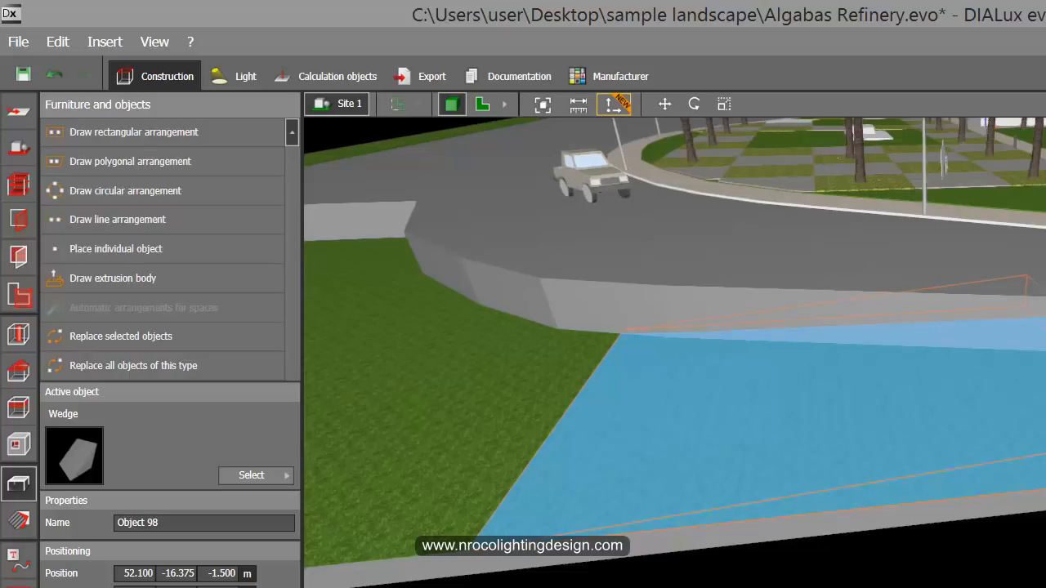
{"action": "key", "text": "Up"}
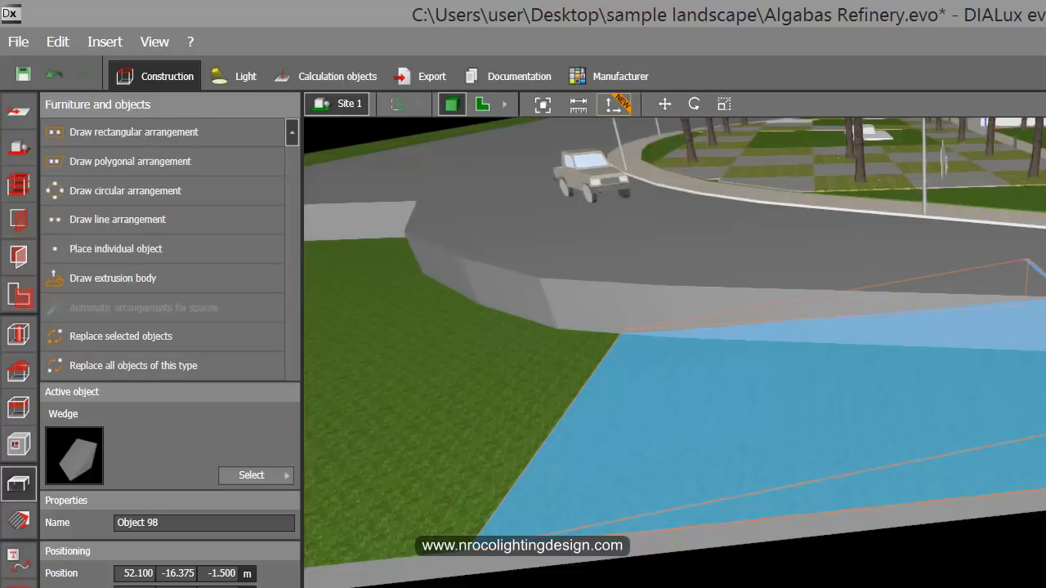
{"action": "left_click", "coordinate": [952, 508]}
{"action": "mouse_move", "coordinate": [869, 488]}
{"action": "right_mouse_down"}
{"action": "mouse_move", "coordinate": [911, 518]}
{"action": "mouse_move", "coordinate": [864, 482]}
{"action": "right_mouse_up"}
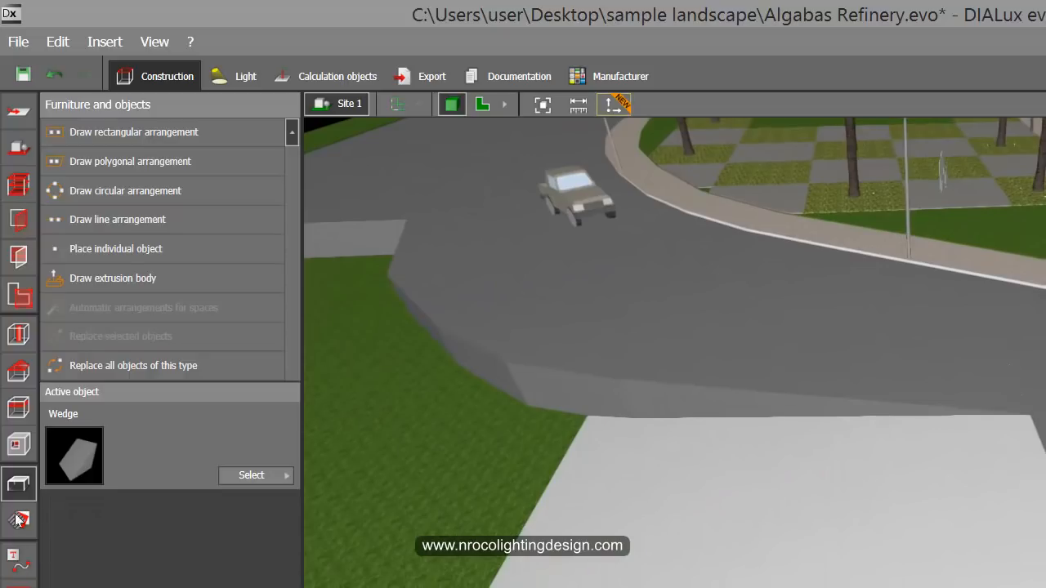
Step: Pick the road's DefaultFloorElementMaterial and apply it to the wedge's sloping surface
{"action": "left_click", "coordinate": [72, 135]}
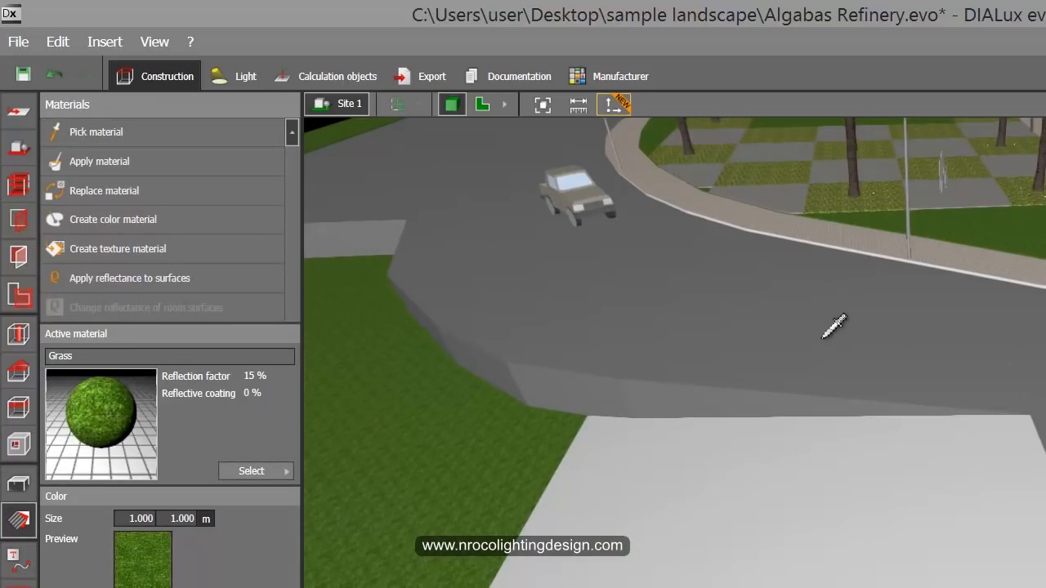
{"action": "left_click", "coordinate": [829, 327]}
{"action": "left_click", "coordinate": [90, 162]}
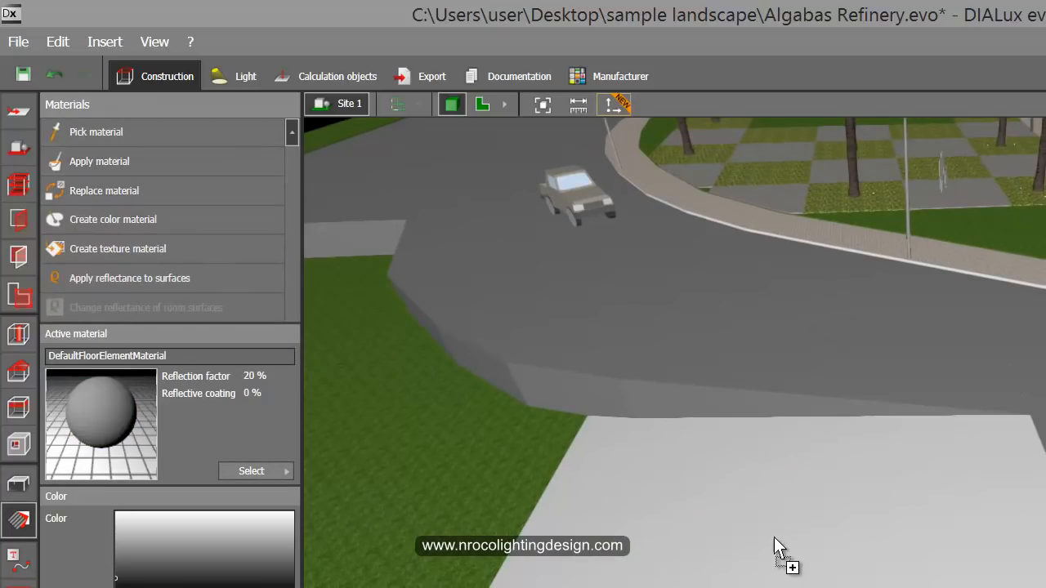
{"action": "left_click", "coordinate": [905, 586]}
{"action": "right_click_drag", "start_coordinate": [1005, 564], "coordinate": [800, 474]}
{"action": "right_click_drag", "start_coordinate": [934, 490], "coordinate": [848, 476]}
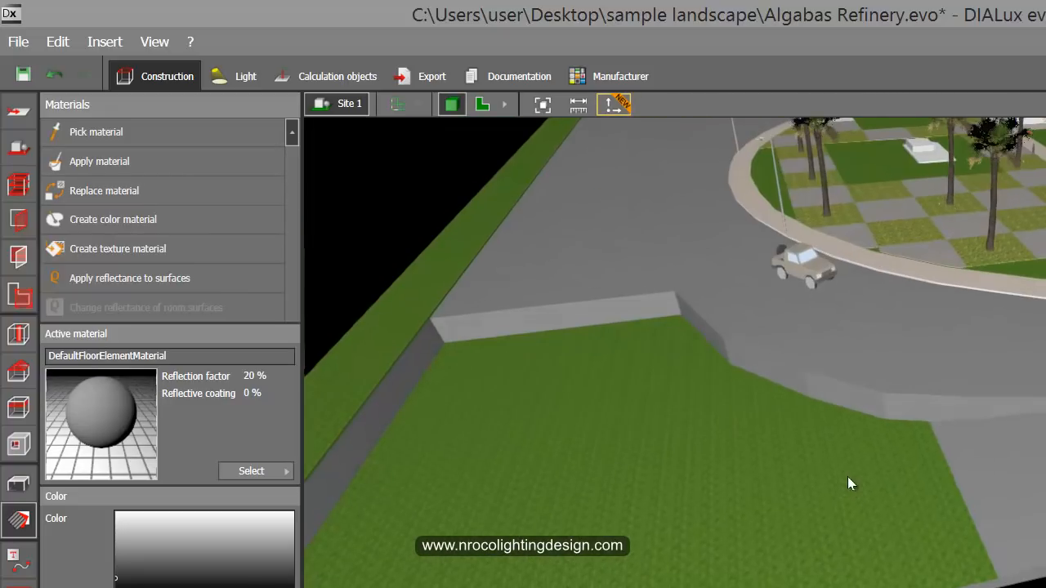
Step: Copy the lowest cube step of the staircase in the floor plan and place it directly alongside as a further step
{"action": "left_click", "coordinate": [481, 105]}
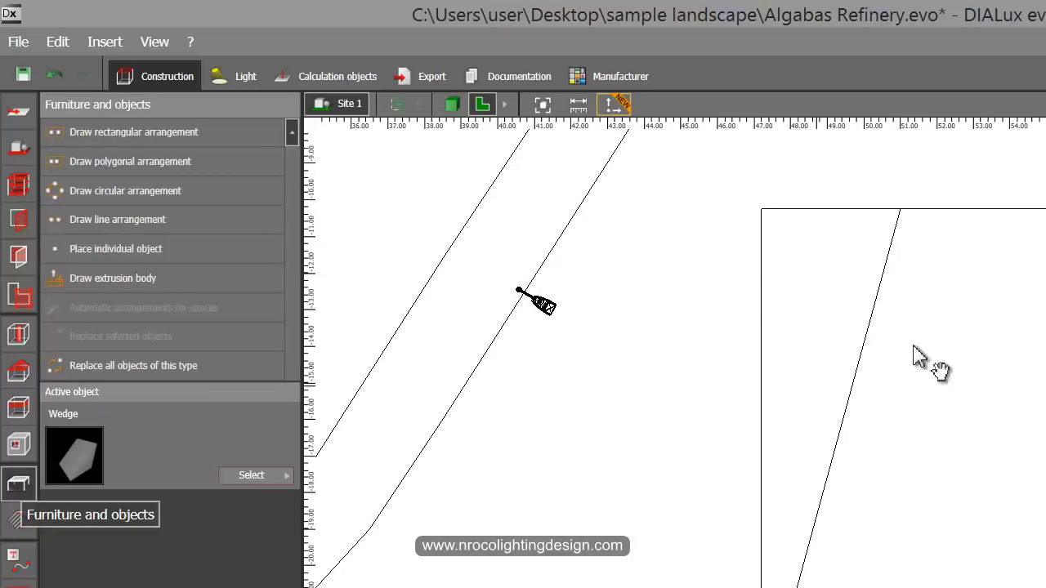
{"action": "scroll", "coordinate": [899, 367], "scroll_direction": "down", "scroll_amount": 5}
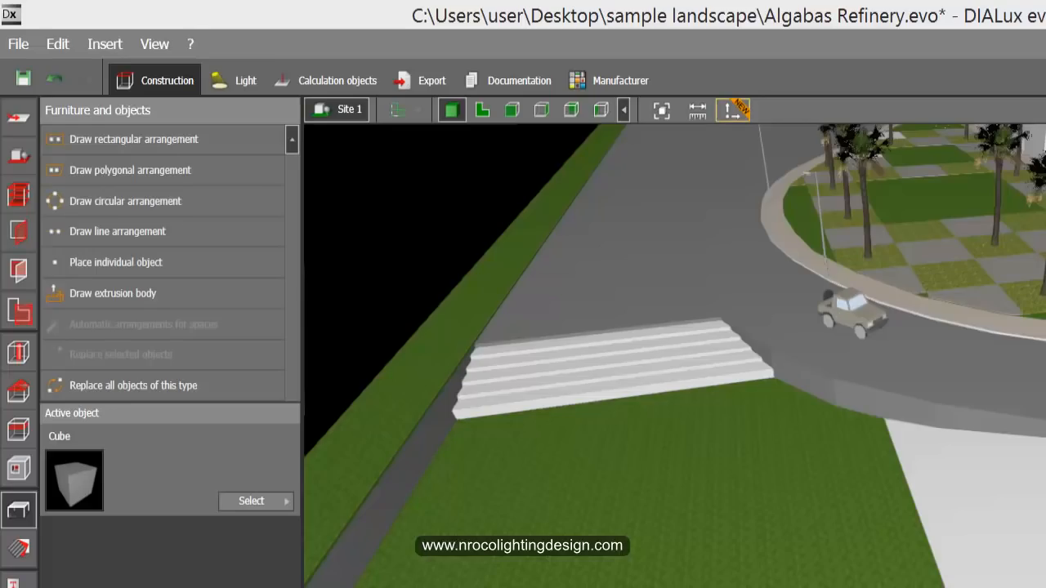
{"action": "left_click_drag", "start_coordinate": [1036, 537], "coordinate": [597, 490]}
{"action": "scroll", "coordinate": [684, 444], "scroll_direction": "up", "scroll_amount": 2}
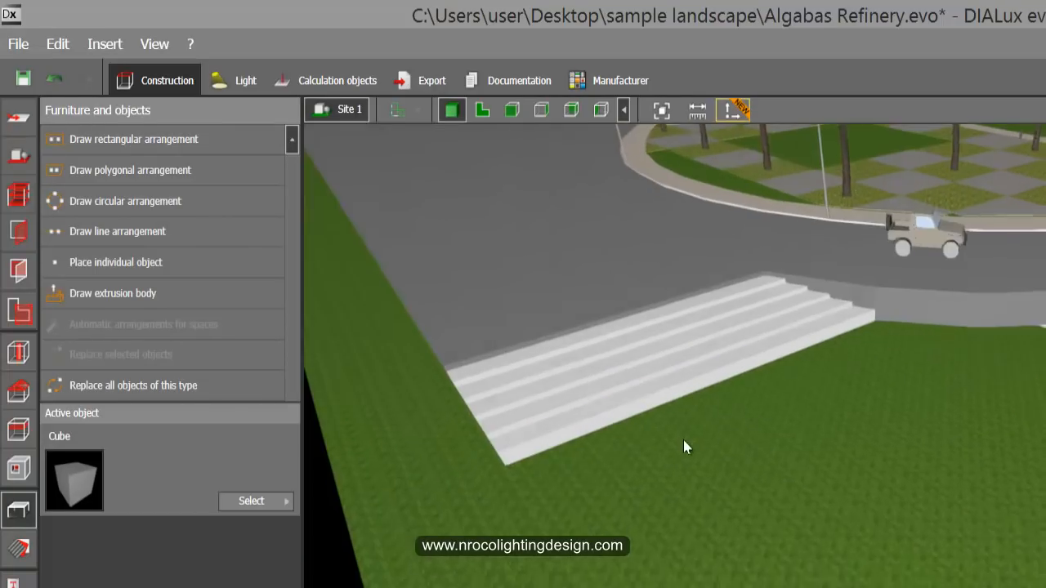
{"action": "scroll", "coordinate": [614, 385], "scroll_direction": "up", "scroll_amount": 3}
{"action": "scroll", "coordinate": [609, 409], "scroll_direction": "down", "scroll_amount": 3}
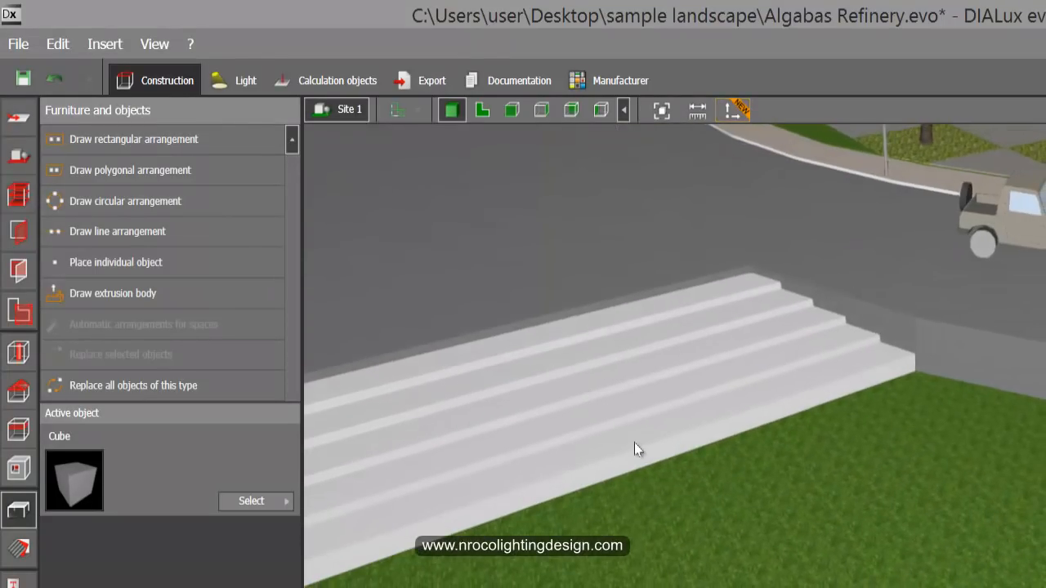
{"action": "left_click", "coordinate": [652, 459]}
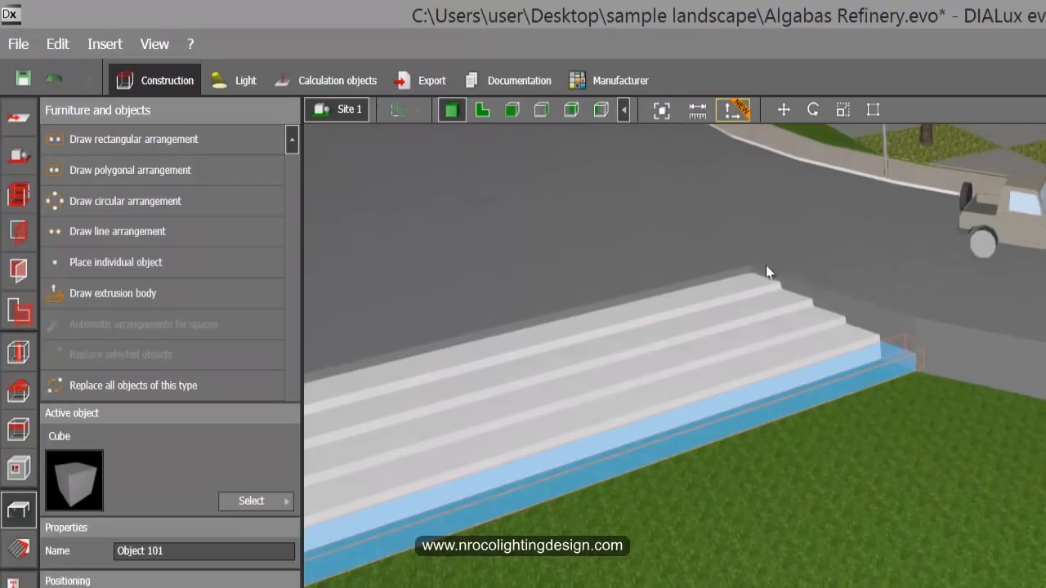
{"action": "left_click", "coordinate": [484, 109]}
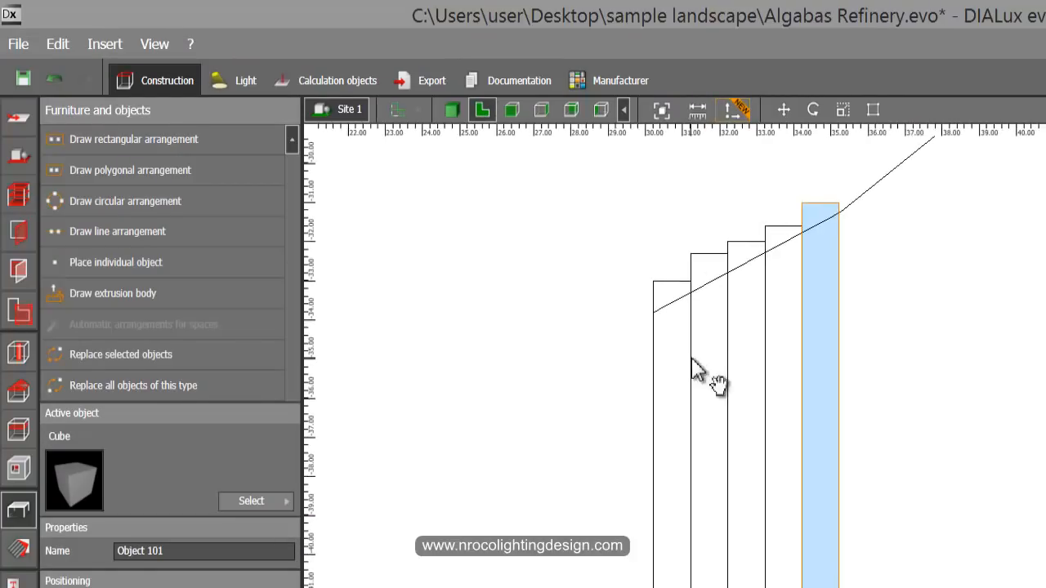
{"action": "left_click", "coordinate": [854, 586]}
{"action": "left_click_drag", "start_coordinate": [748, 585], "coordinate": [785, 586], "text": "ctrl"}
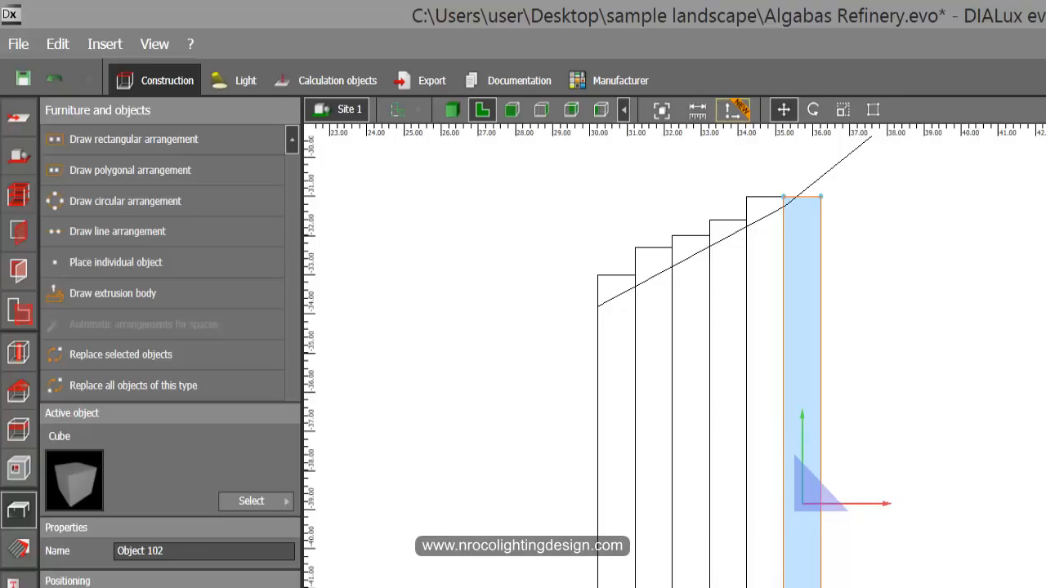
{"action": "key", "text": "Escape"}
Step: Copy the outermost cube once more as another adjoining step and check the extended staircase in 3D
{"action": "left_click_drag", "start_coordinate": [778, 586], "coordinate": [820, 585], "text": "ctrl"}
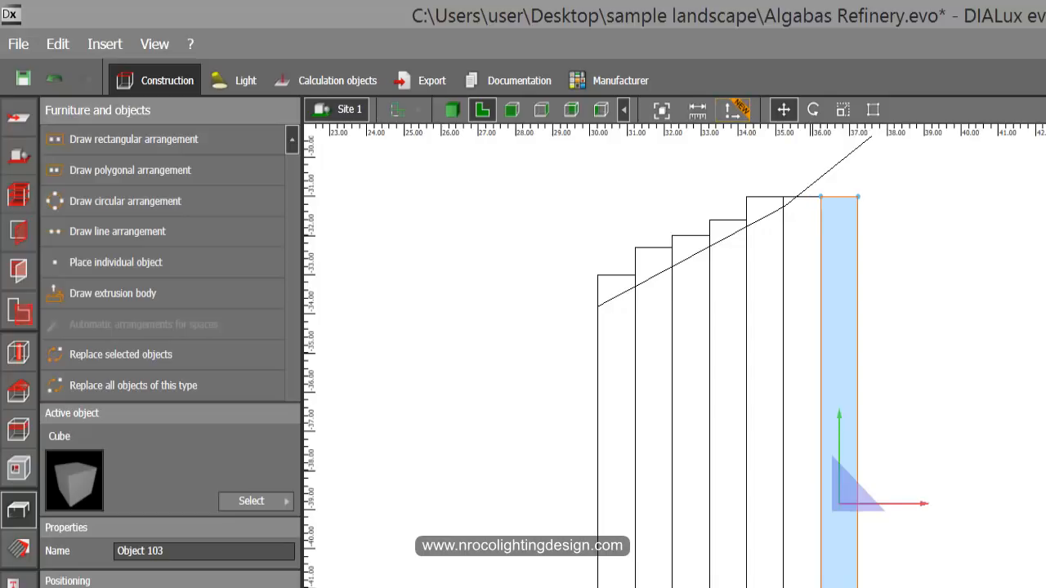
{"action": "left_click", "coordinate": [451, 109]}
{"action": "scroll", "coordinate": [608, 230], "scroll_direction": "up", "scroll_amount": 3}
{"action": "right_click_drag", "start_coordinate": [608, 230], "coordinate": [857, 365]}
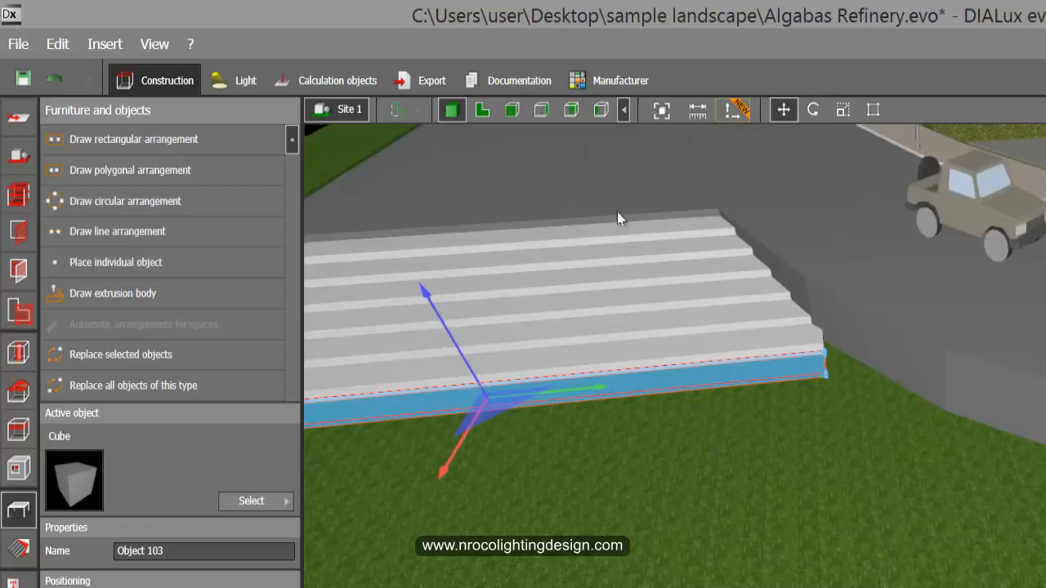
Step: Scale the outermost cube step in the floor plan to about 17 m long, reaching the cutout's slanted edge
{"action": "left_click", "coordinate": [484, 109]}
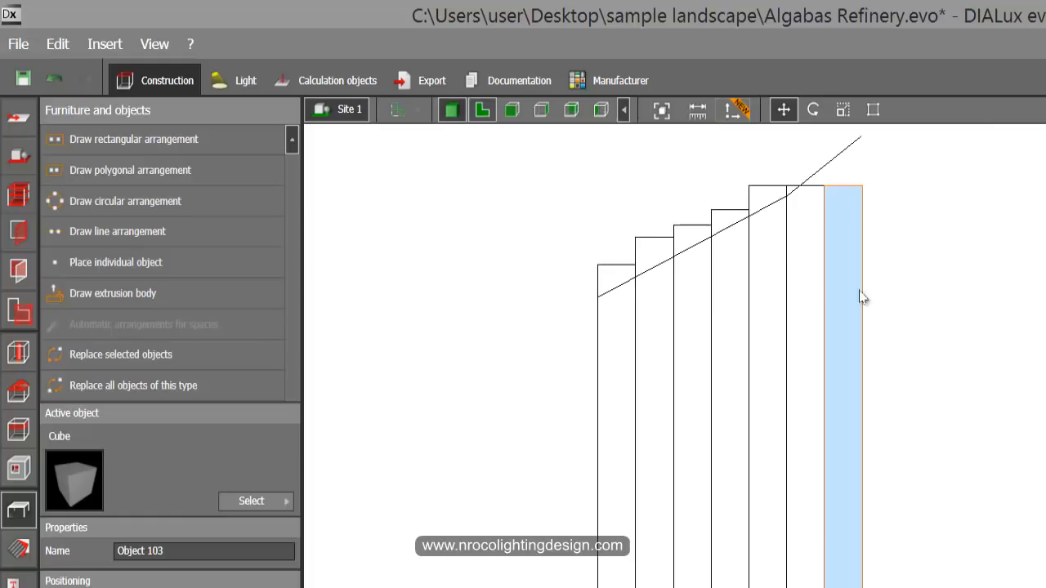
{"action": "right_click", "coordinate": [847, 355]}
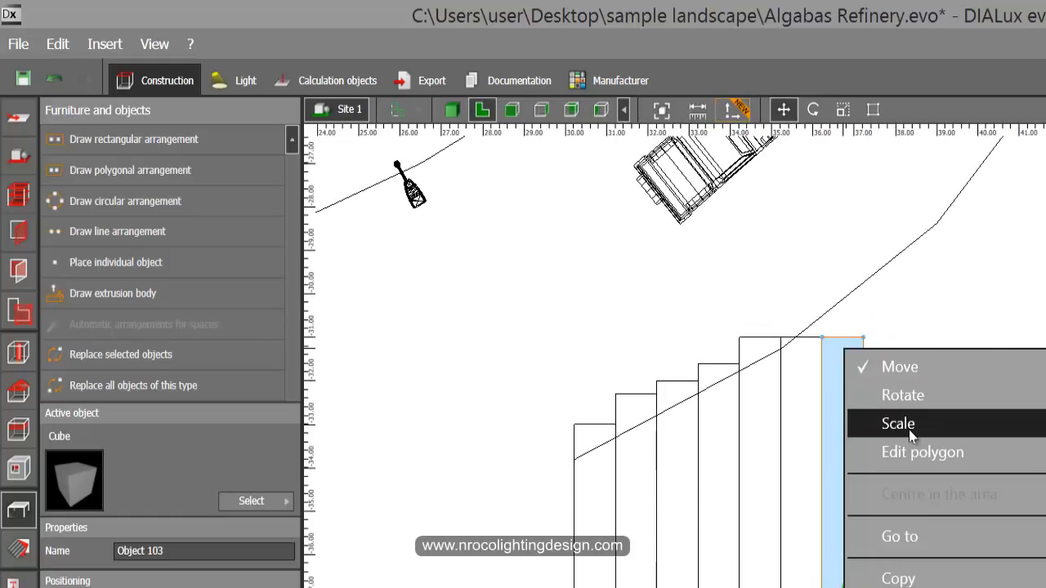
{"action": "left_click", "coordinate": [899, 422]}
{"action": "left_click_drag", "start_coordinate": [839, 338], "coordinate": [854, 283]}
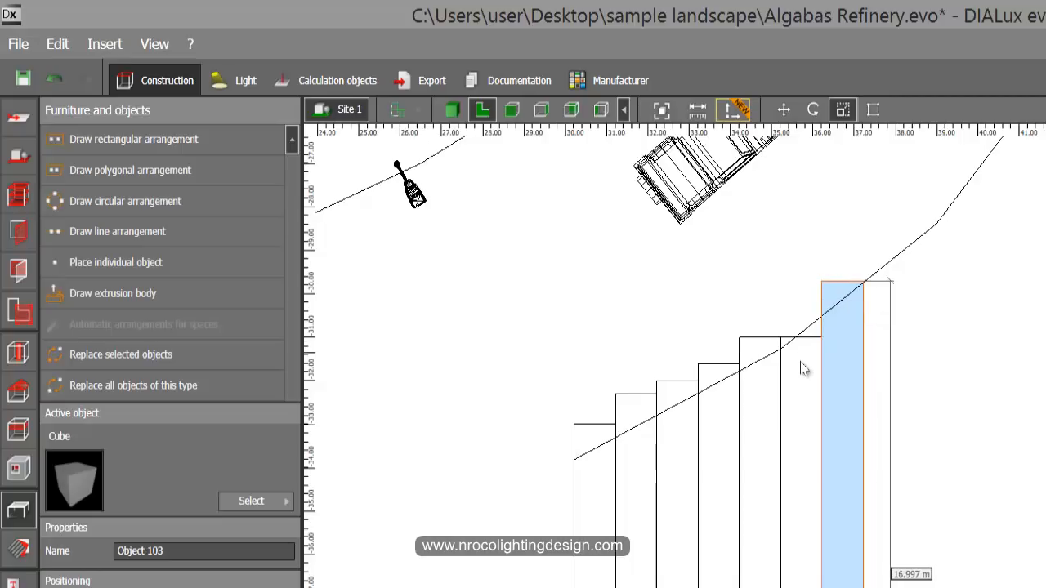
Step: Lengthen the second-outermost cube step to about 16.5 m past the slanted edge and check the stairs in 3D
{"action": "left_click", "coordinate": [805, 368]}
{"action": "right_click", "coordinate": [803, 361]}
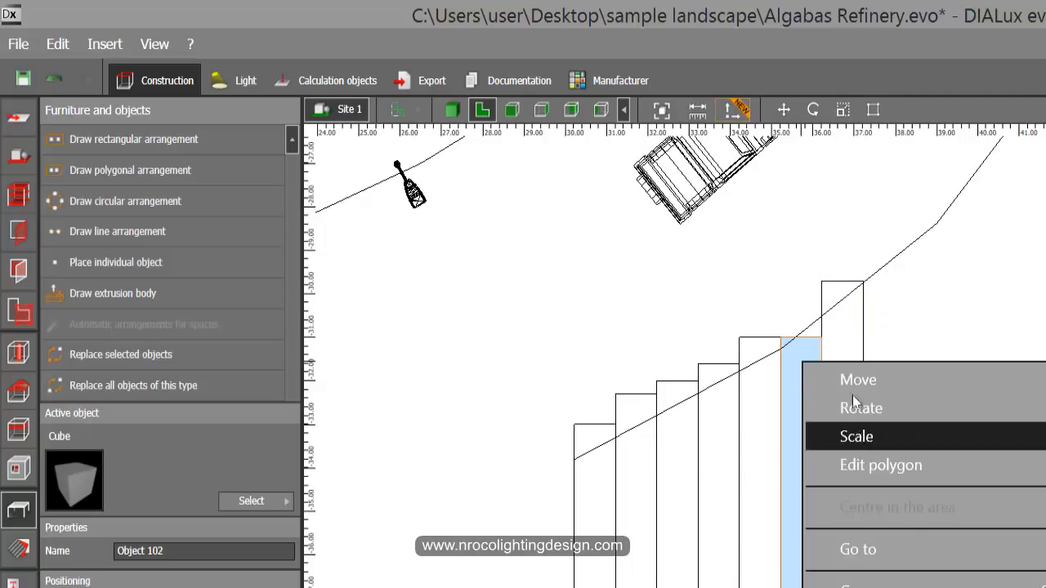
{"action": "left_click", "coordinate": [854, 431]}
{"action": "left_click_drag", "start_coordinate": [809, 348], "coordinate": [817, 319]}
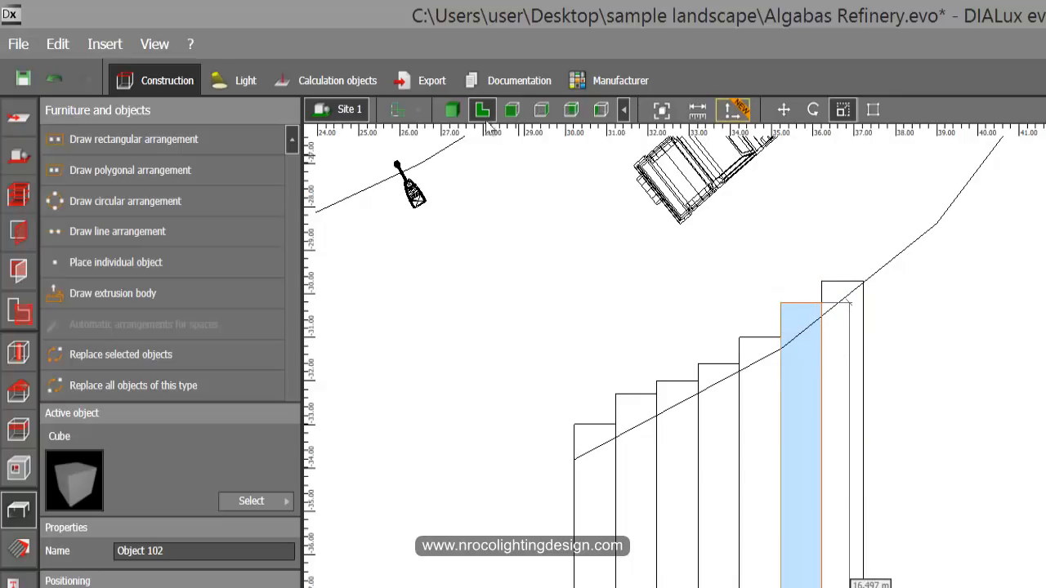
{"action": "key", "text": "F3"}
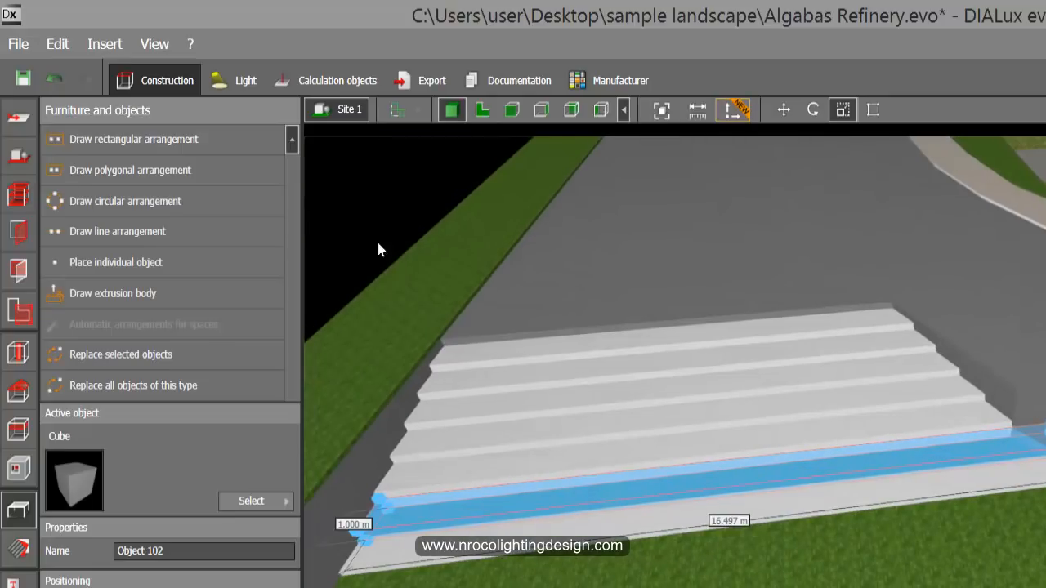
{"action": "left_click_drag", "start_coordinate": [782, 327], "coordinate": [663, 335]}
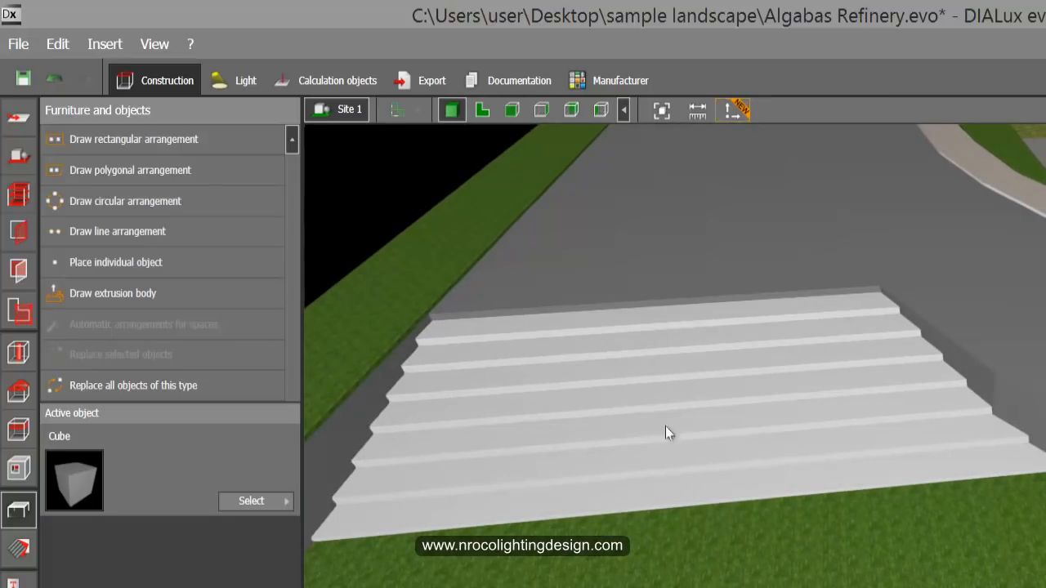
Step: Place a single cube in the floor plan midway along the staircase, aligned on the uppermost step
{"action": "left_click", "coordinate": [482, 109]}
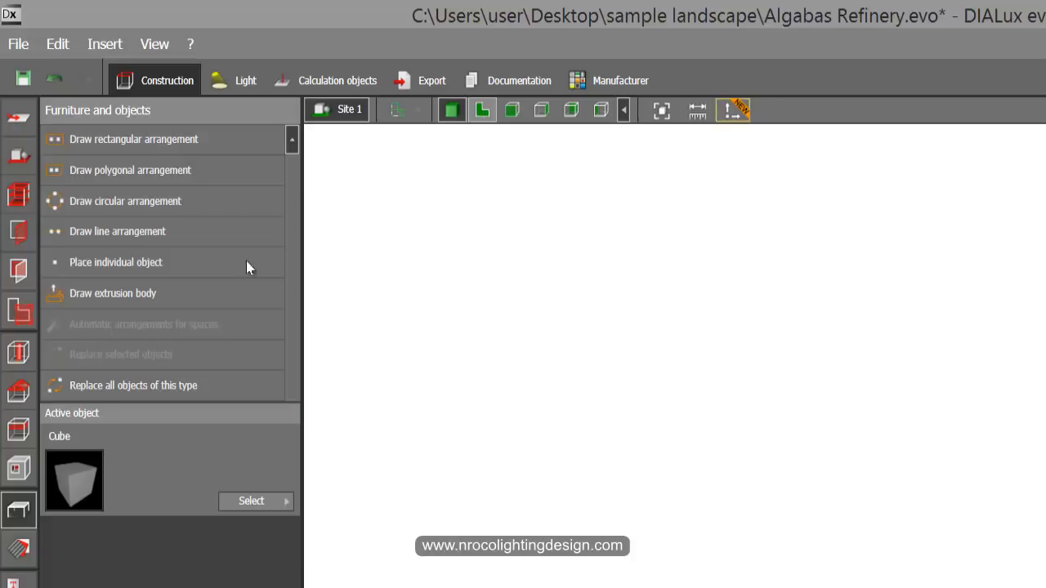
{"action": "left_click", "coordinate": [107, 264]}
{"action": "middle_click_drag", "start_coordinate": [798, 500], "coordinate": [819, 286]}
{"action": "left_click", "coordinate": [958, 495]}
{"action": "left_click_drag", "start_coordinate": [958, 520], "coordinate": [593, 520]}
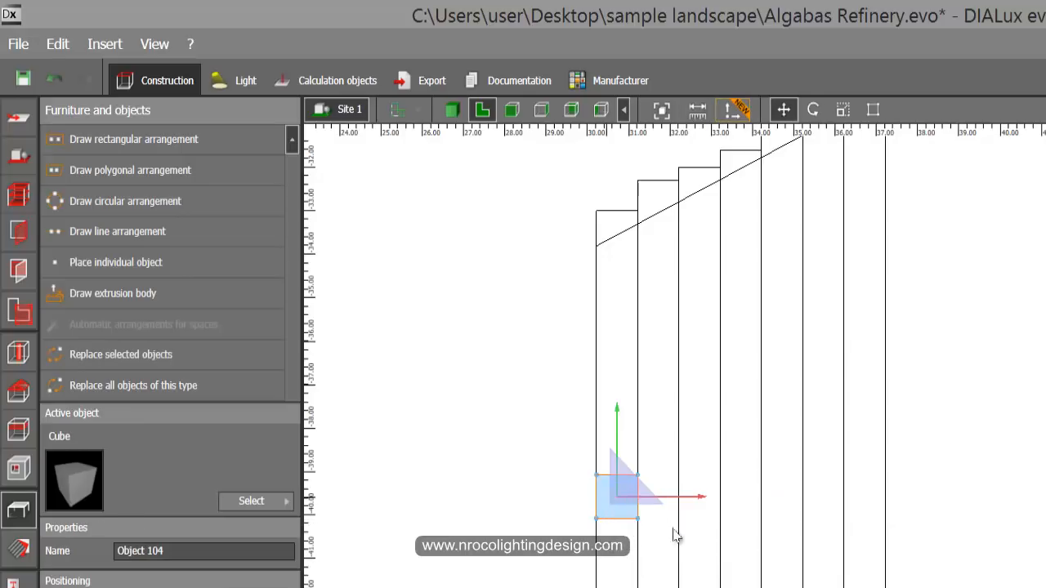
Step: Scale the new cube to 7 m long across all the steps and about 1.5 m wide
{"action": "right_click", "coordinate": [678, 533]}
{"action": "left_click", "coordinate": [673, 577]}
{"action": "left_click_drag", "start_coordinate": [640, 499], "coordinate": [893, 508]}
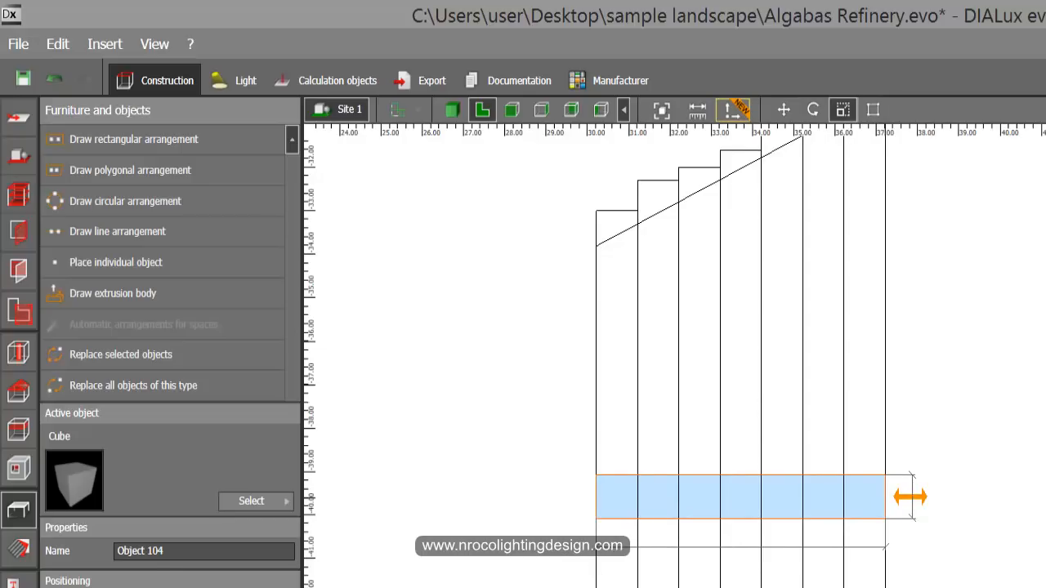
{"action": "left_click_drag", "start_coordinate": [793, 486], "coordinate": [771, 532]}
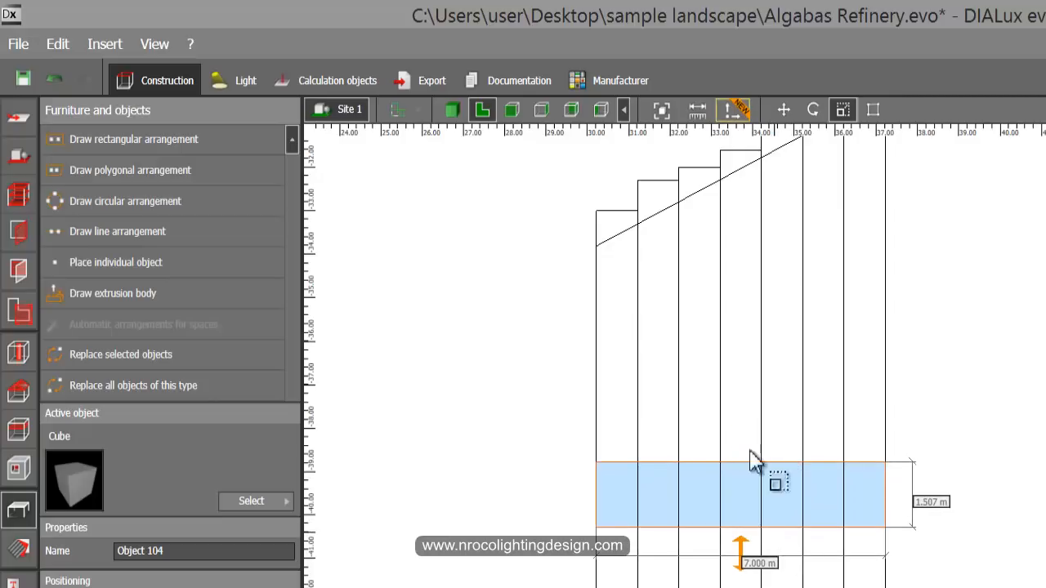
Step: Examine the cube block crossing the staircase in 3D from several angles, up close and from afar
{"action": "left_click", "coordinate": [455, 111]}
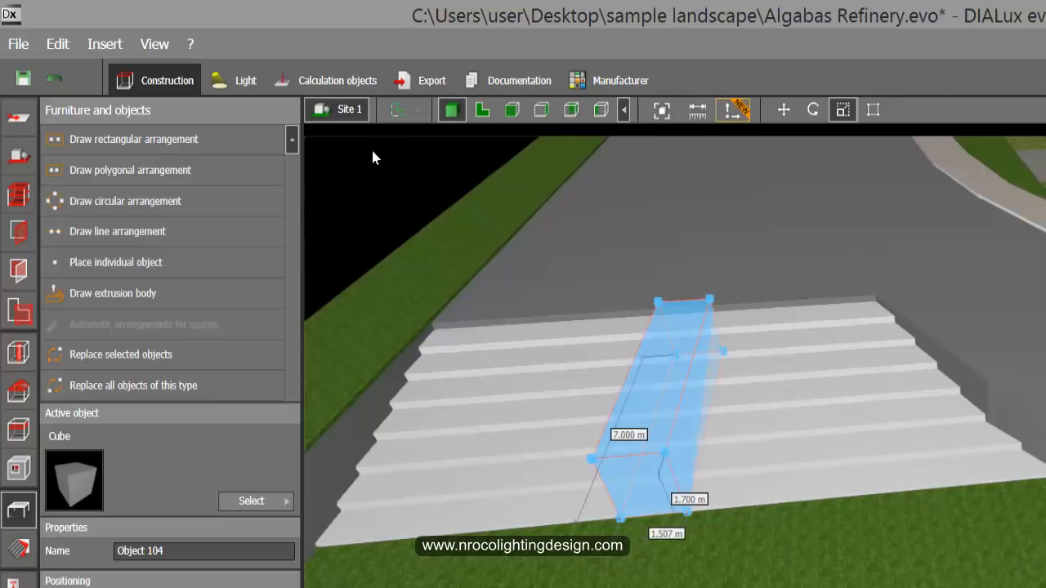
{"action": "left_click", "coordinate": [445, 262]}
{"action": "scroll", "coordinate": [499, 262], "scroll_direction": "up", "scroll_amount": 5}
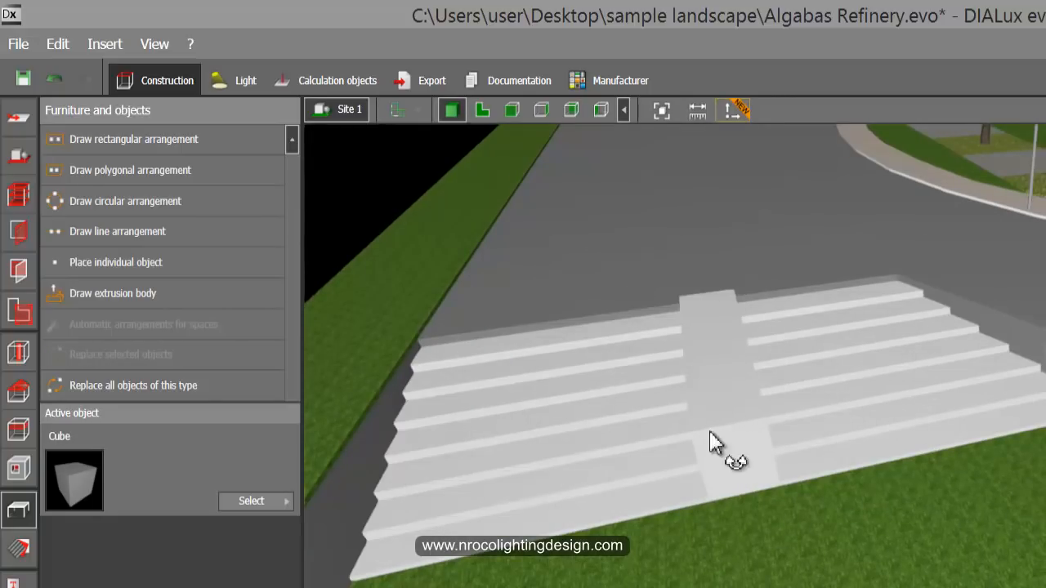
{"action": "left_click_drag", "start_coordinate": [710, 441], "coordinate": [794, 396]}
{"action": "left_click_drag", "start_coordinate": [846, 439], "coordinate": [787, 429]}
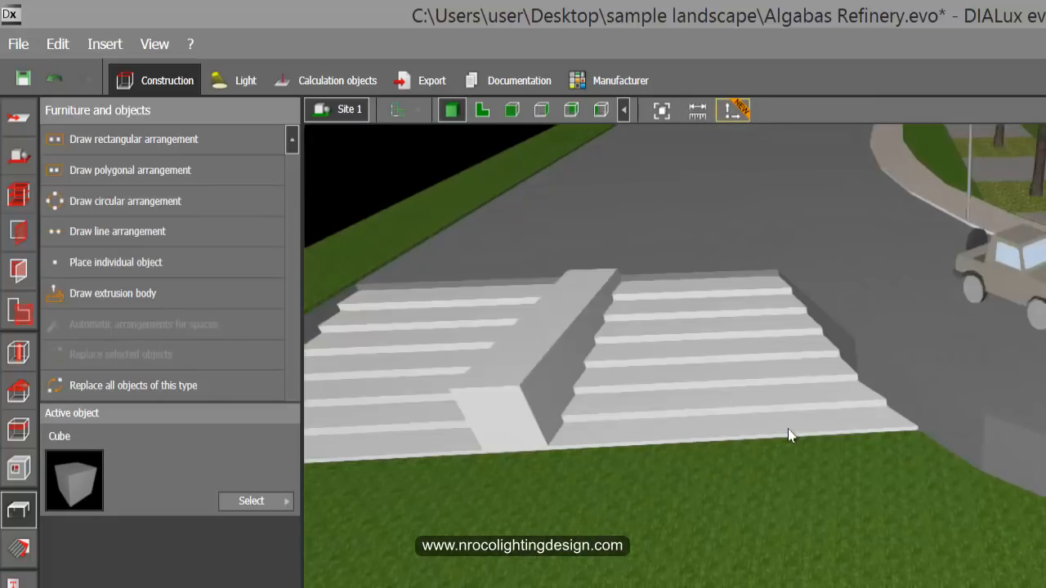
{"action": "scroll", "coordinate": [602, 325], "scroll_direction": "up", "scroll_amount": 3}
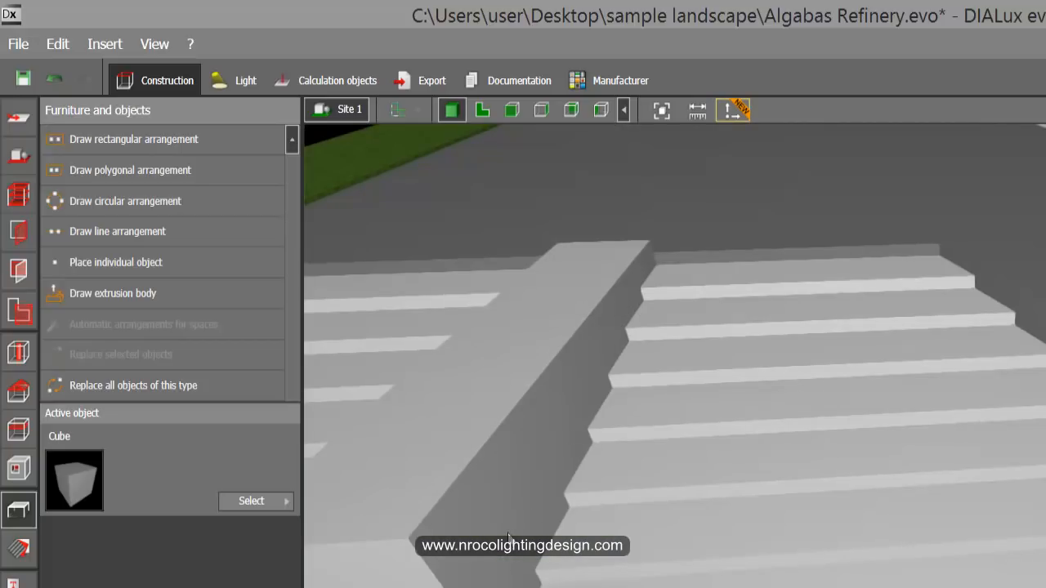
{"action": "left_click_drag", "start_coordinate": [474, 523], "coordinate": [859, 409]}
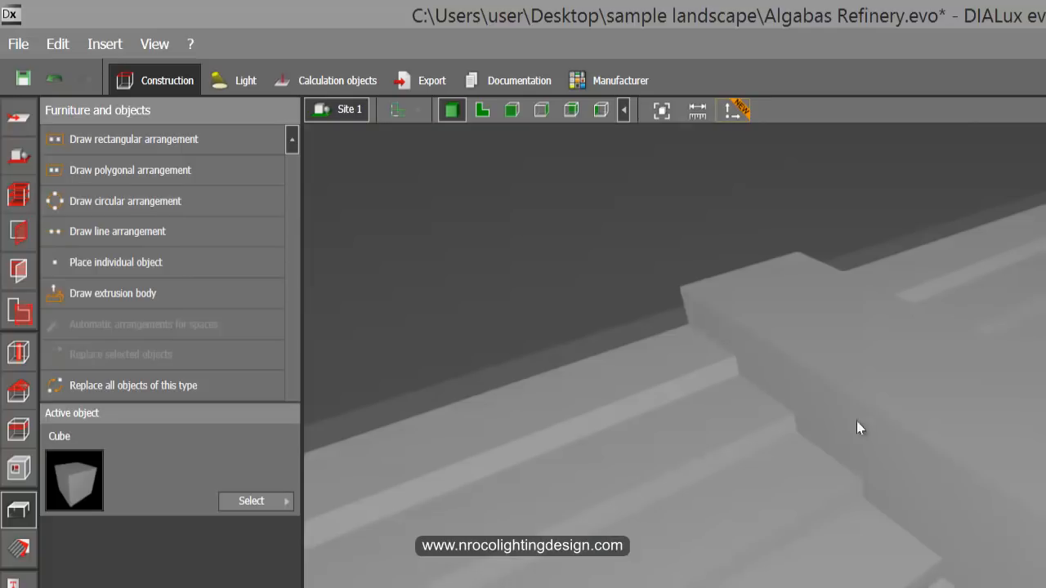
{"action": "scroll", "coordinate": [819, 447], "scroll_direction": "down", "scroll_amount": 5}
{"action": "left_click_drag", "start_coordinate": [821, 465], "coordinate": [693, 392]}
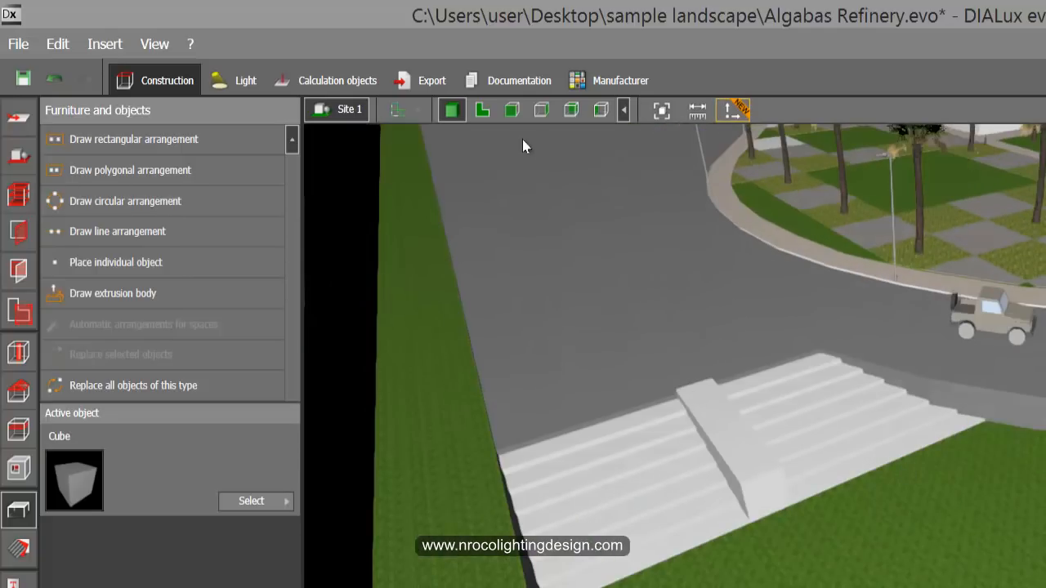
{"action": "left_click_drag", "start_coordinate": [728, 435], "coordinate": [689, 433]}
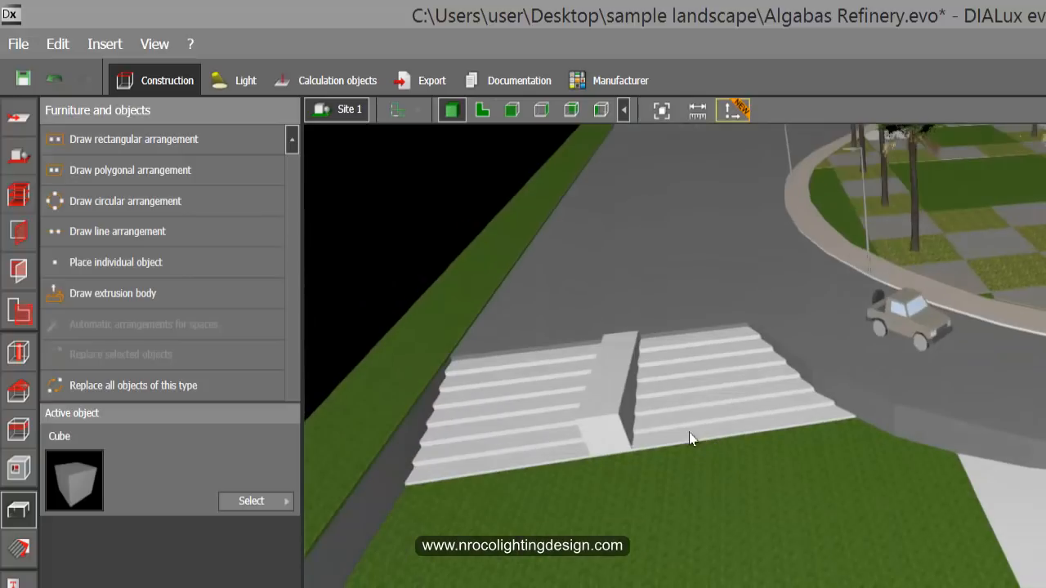
Step: Place another single cube in the floor plan and move it just inside the upper-left corner of the block crossing the stairs
{"action": "scroll", "coordinate": [615, 360], "scroll_direction": "up", "scroll_amount": 3}
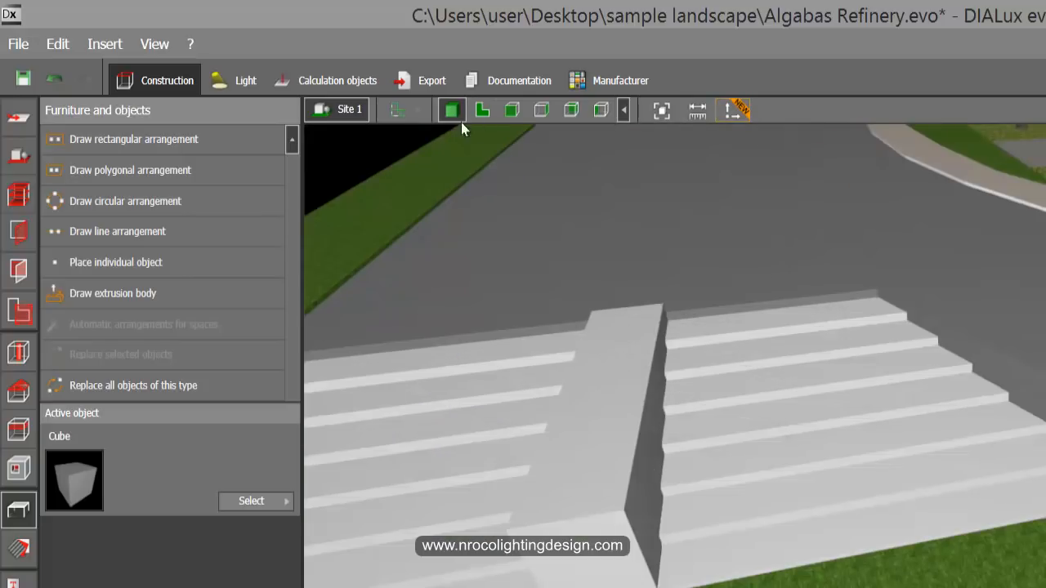
{"action": "left_click", "coordinate": [482, 110]}
{"action": "left_click", "coordinate": [113, 263]}
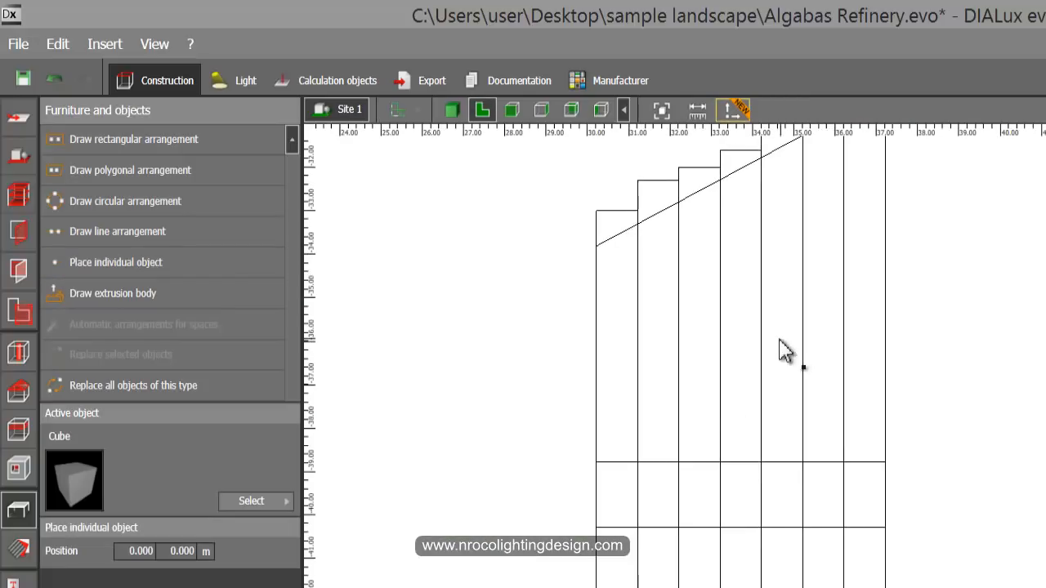
{"action": "left_click", "coordinate": [749, 496]}
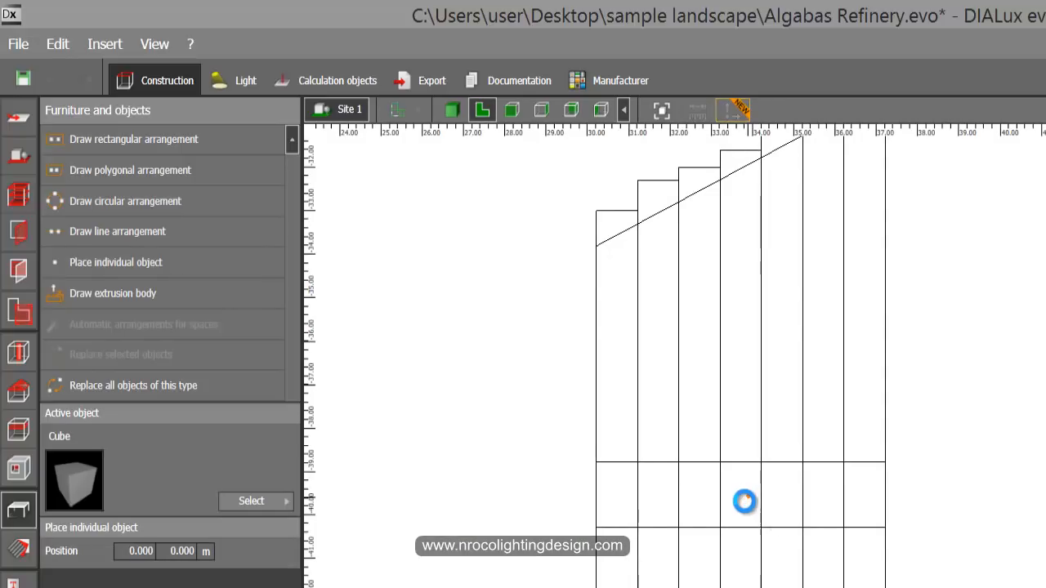
{"action": "scroll", "coordinate": [735, 496], "scroll_direction": "up", "scroll_amount": 3}
{"action": "left_click_drag", "start_coordinate": [785, 432], "coordinate": [554, 418]}
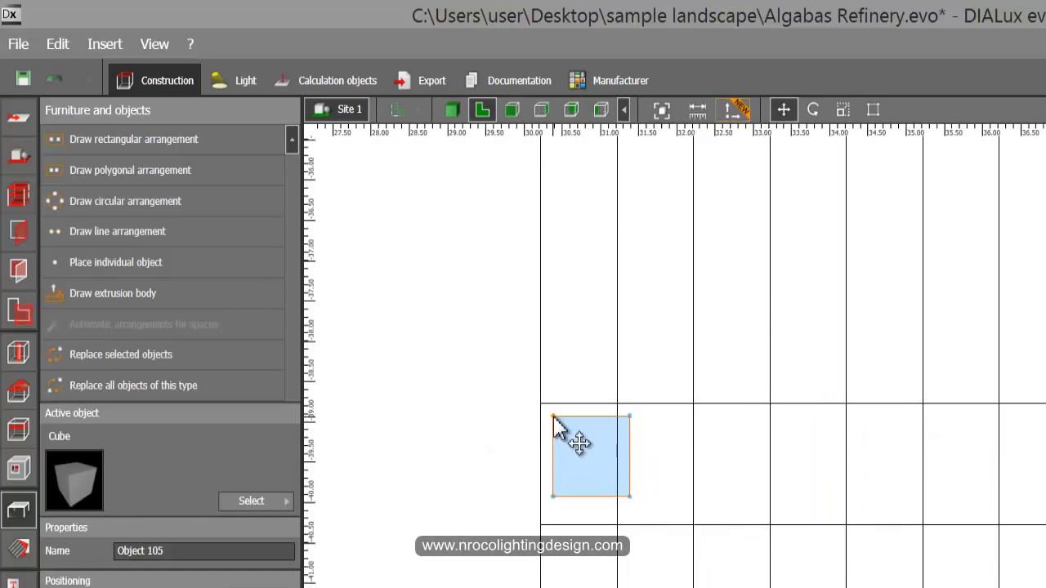
Step: Scale the new cube to about 6.6 m long with a narrow margin inside the block, and cover its top with the Grass material in 3D
{"action": "right_click", "coordinate": [573, 442]}
{"action": "left_click", "coordinate": [638, 510]}
{"action": "left_click_drag", "start_coordinate": [656, 456], "coordinate": [1045, 456]}
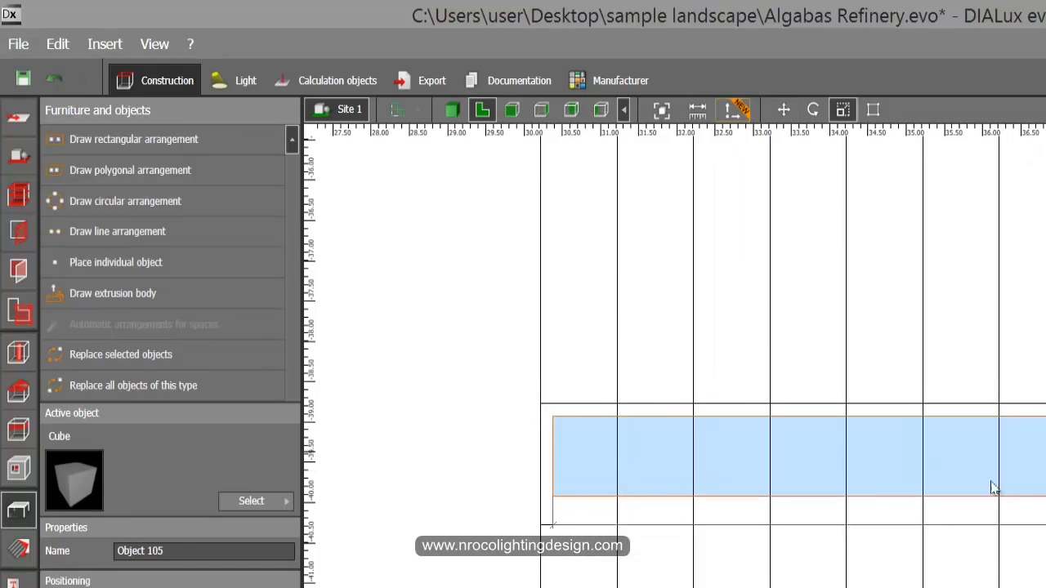
{"action": "left_click_drag", "start_coordinate": [991, 497], "coordinate": [999, 513]}
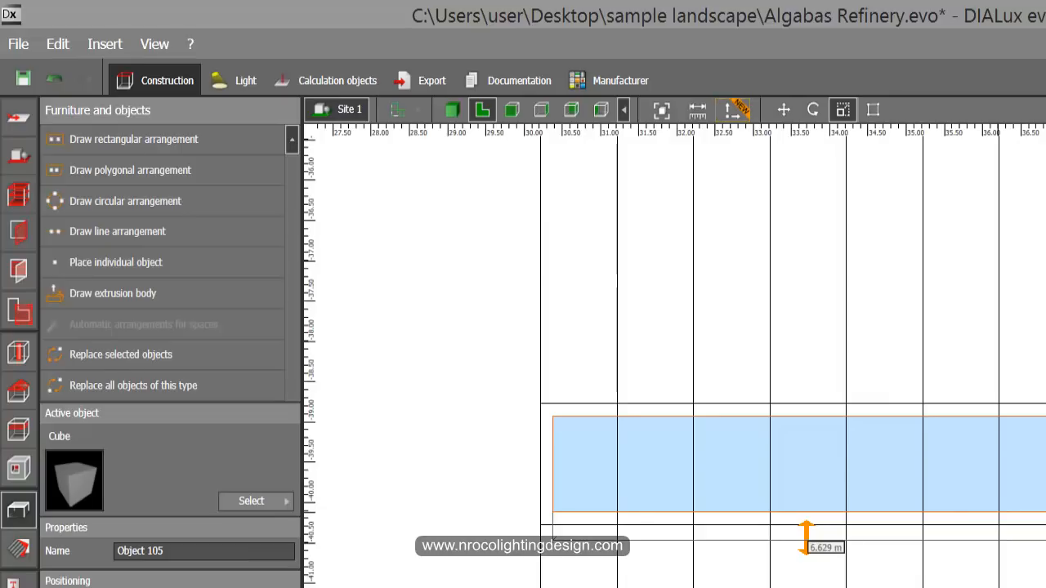
{"action": "left_click", "coordinate": [451, 109]}
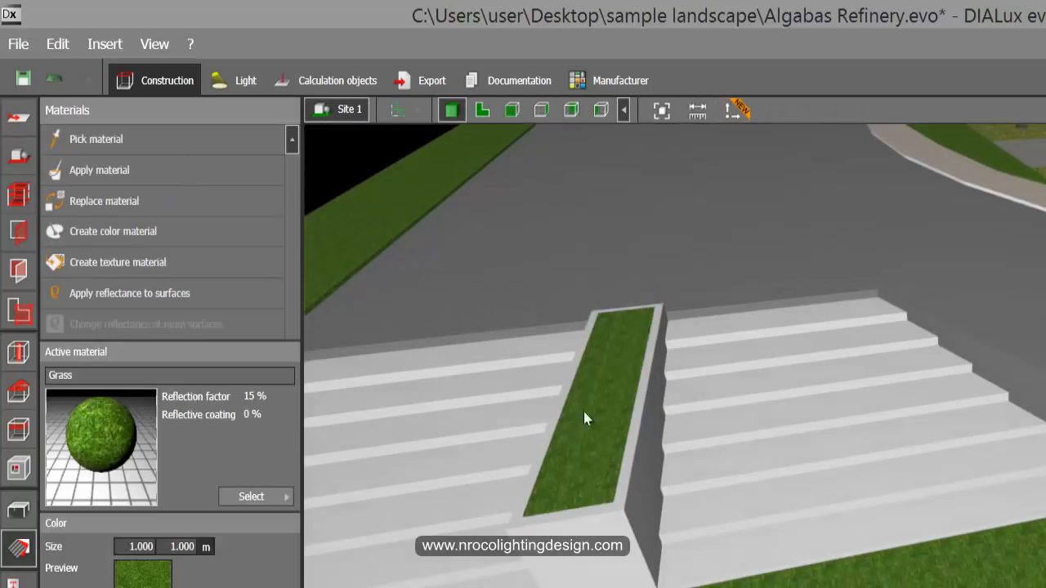
Step: Pick the DefaultFloorElementMaterial from the grey surface beside the end of the staircase as the active material
{"action": "left_click_drag", "start_coordinate": [583, 420], "coordinate": [723, 326]}
{"action": "right_click_drag", "start_coordinate": [722, 325], "coordinate": [684, 322]}
{"action": "scroll", "coordinate": [684, 322], "scroll_direction": "down", "scroll_amount": 4}
{"action": "middle_click_drag", "start_coordinate": [931, 250], "coordinate": [734, 325]}
{"action": "scroll", "coordinate": [733, 324], "scroll_direction": "down", "scroll_amount": 2}
{"action": "middle_click_drag", "start_coordinate": [832, 310], "coordinate": [749, 246]}
{"action": "right_click_drag", "start_coordinate": [854, 348], "coordinate": [778, 409]}
{"action": "left_click", "coordinate": [80, 141]}
{"action": "left_click", "coordinate": [709, 336]}
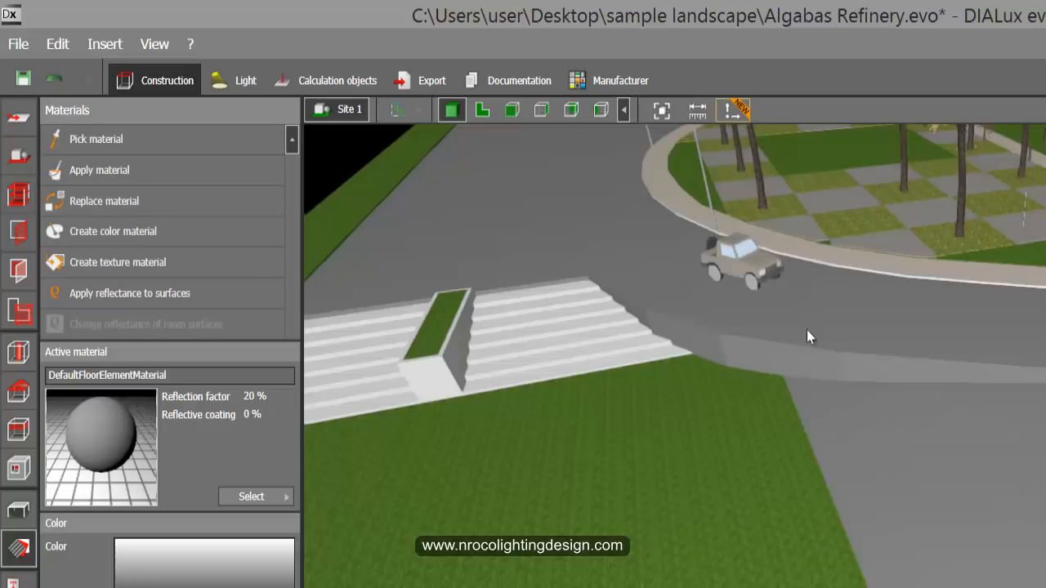
Step: Examine the staircase with its grass-topped planter and the surrounding sunken cutout in 3D from several angles
{"action": "right_click_drag", "start_coordinate": [806, 337], "coordinate": [783, 407]}
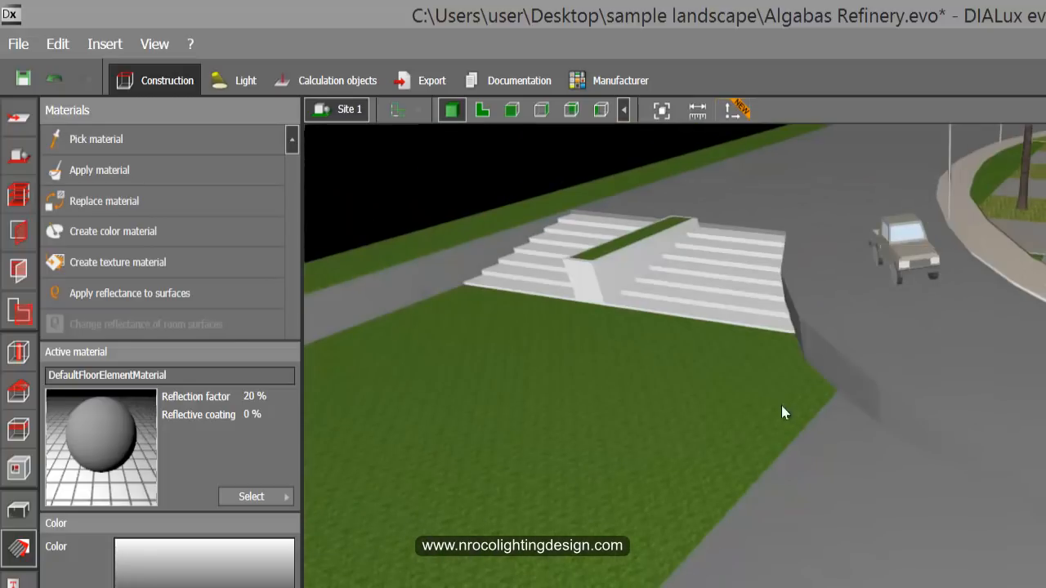
{"action": "right_click_drag", "start_coordinate": [706, 344], "coordinate": [738, 355]}
{"action": "right_click_drag", "start_coordinate": [682, 380], "coordinate": [531, 364]}
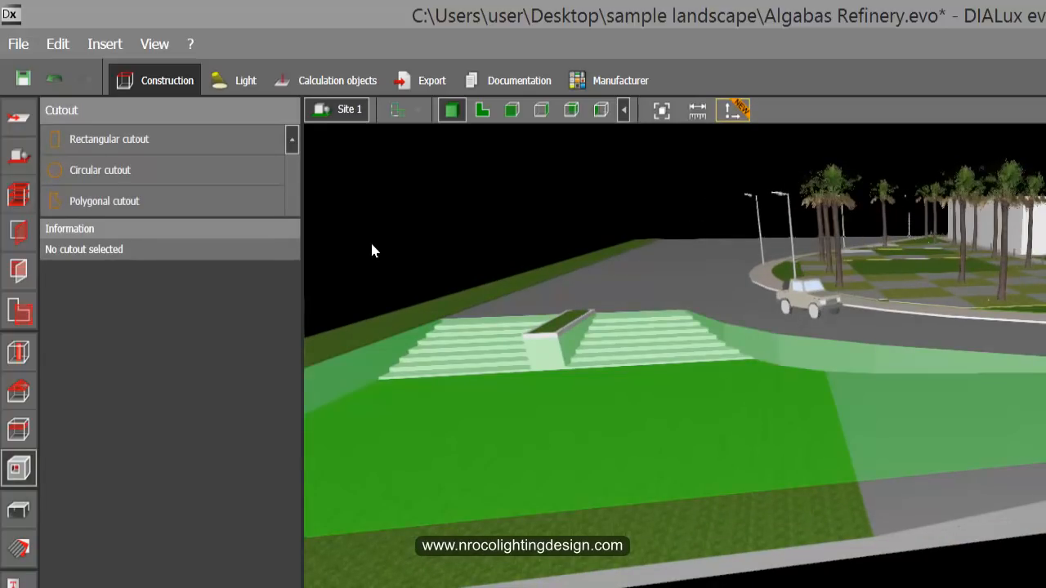
{"action": "left_click", "coordinate": [474, 301]}
{"action": "key", "text": "Escape"}
{"action": "left_click", "coordinate": [18, 511]}
{"action": "left_click_drag", "start_coordinate": [417, 228], "coordinate": [457, 248]}
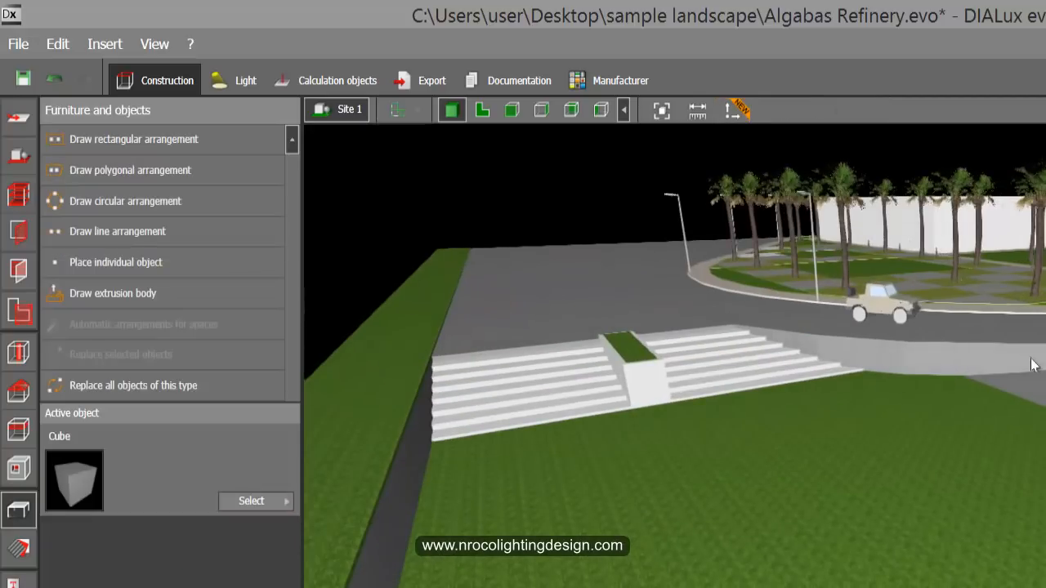
{"action": "left_click_drag", "start_coordinate": [1032, 366], "coordinate": [749, 425]}
{"action": "right_click_drag", "start_coordinate": [1036, 514], "coordinate": [958, 507]}
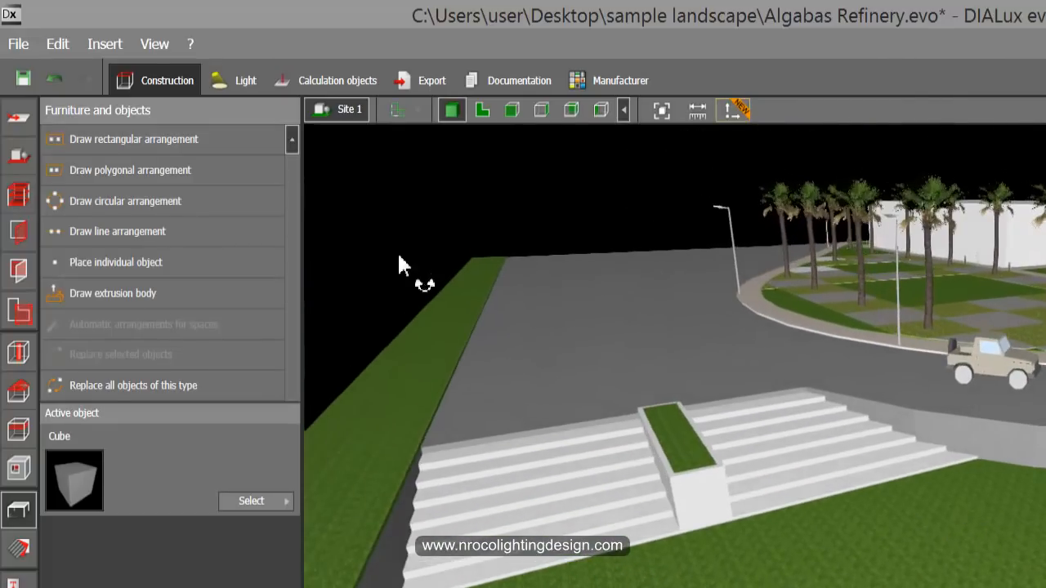